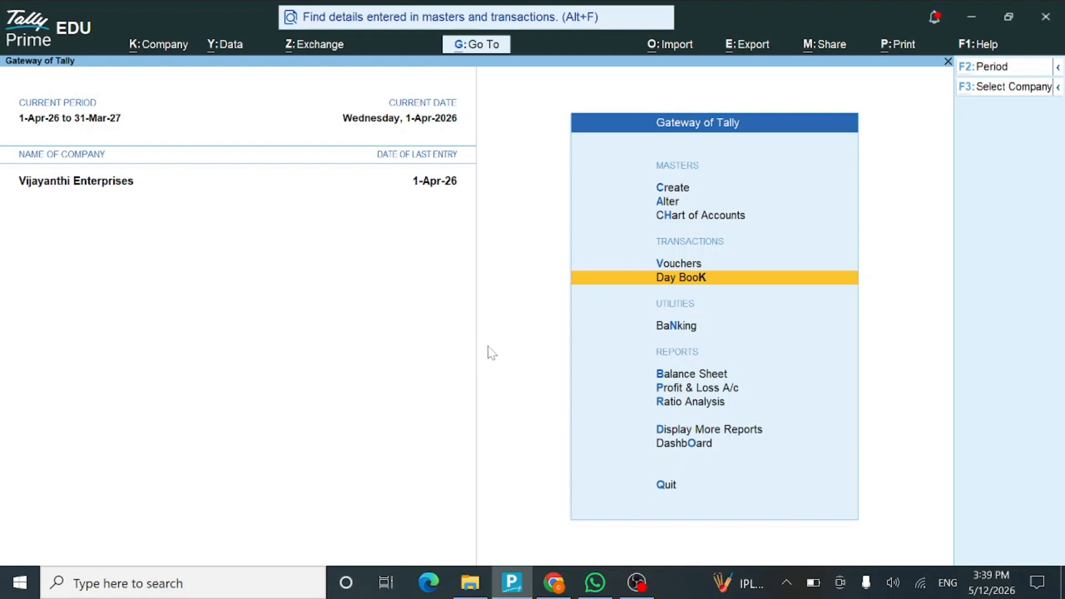
Start creating a new company named "Saanvi Interest Calculation"
key("alt+F3")
key("Up")
key("Up")
key("Up")
key("Up")
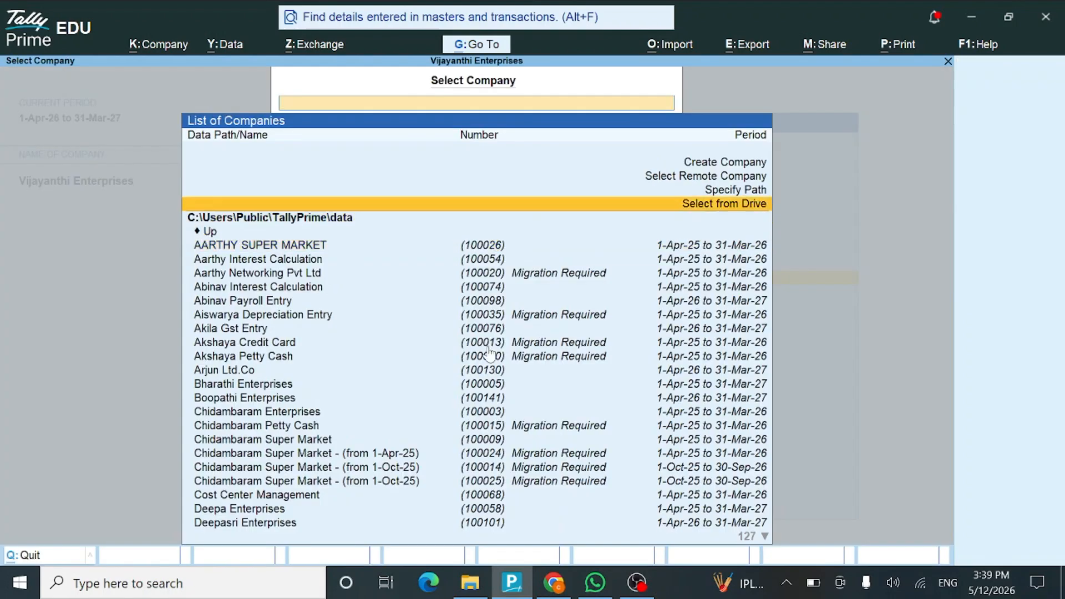
key("Return")
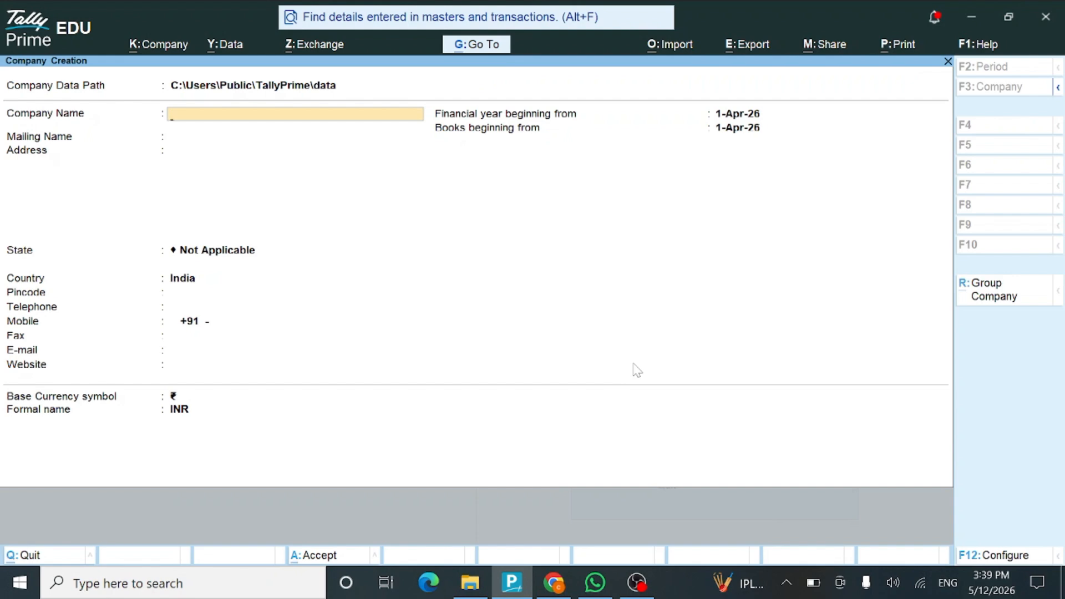
type("Saa")
type("nv")
type("i interest c")
type("alculation")
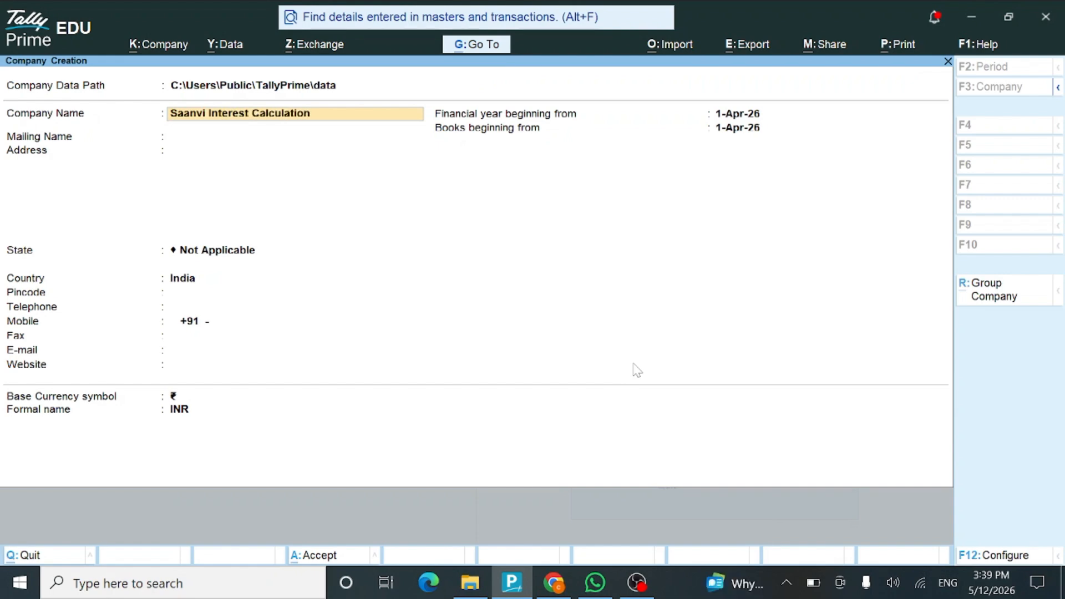
key("Return")
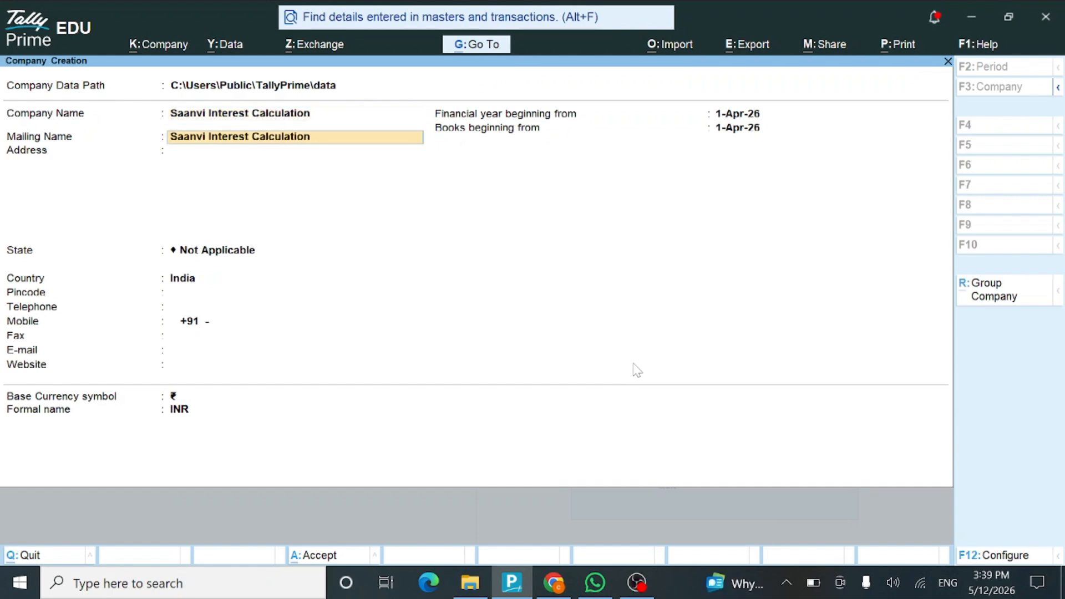
Keep the default mailing name, state Not Applicable and country India, leaving the address and contact details blank
key("Return")
key("Return")
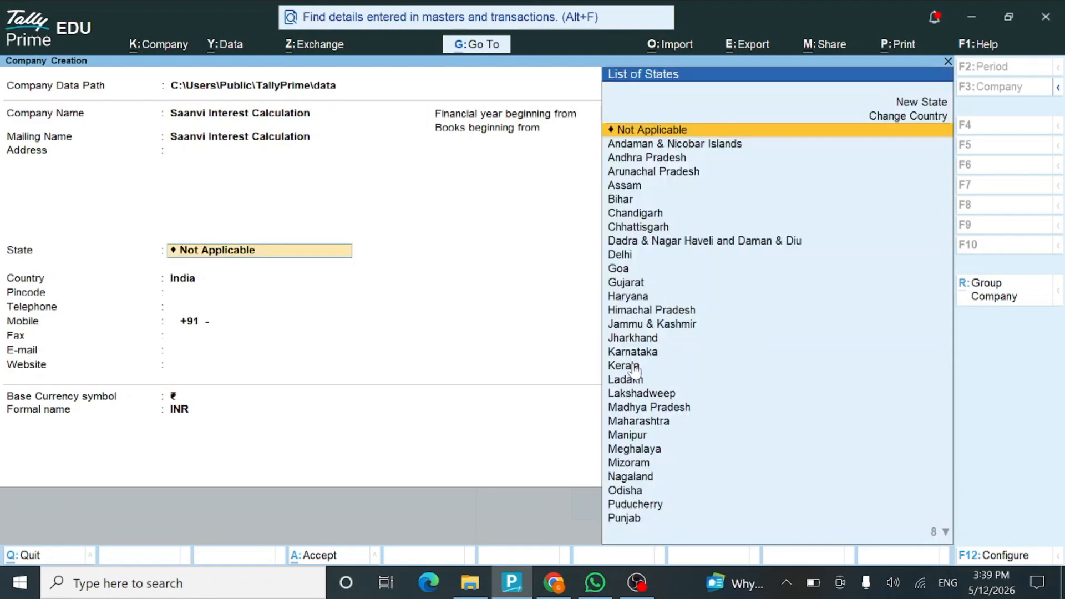
key("Return")
key("Return")
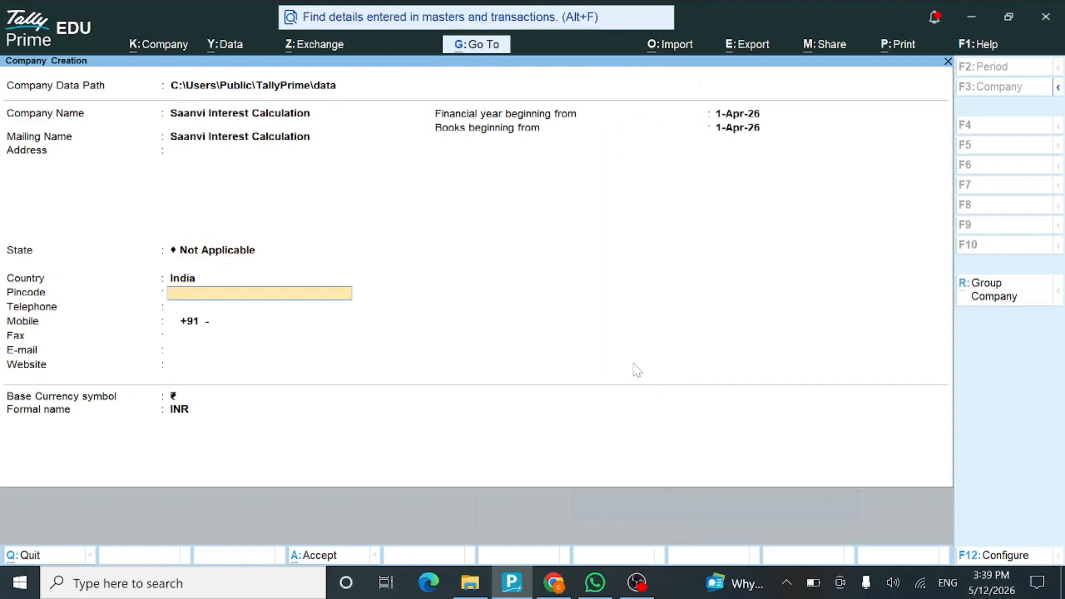
key("Return")
key("Return")
key("Return")
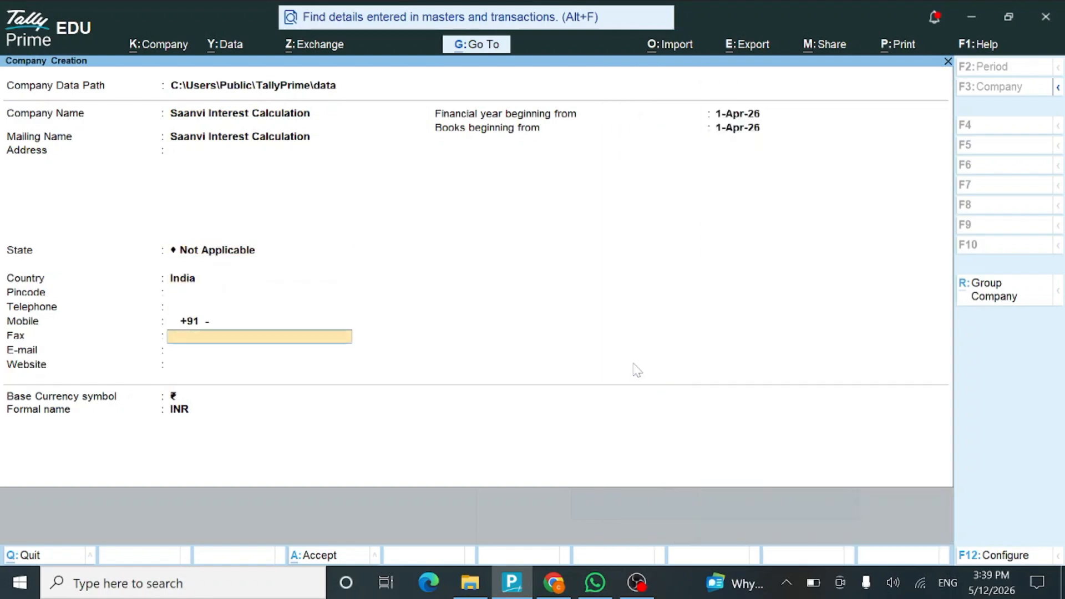
key("Return")
key("Return")
key("Return")
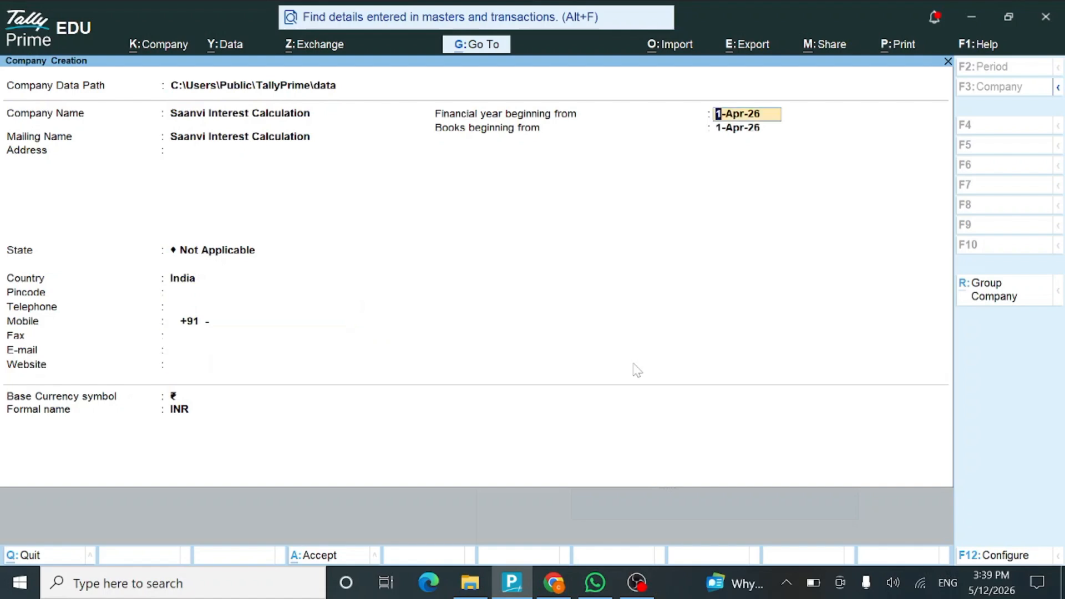
Keep the financial year start, set the books beginning date to 1-May-26, and save the new company
key("Return")
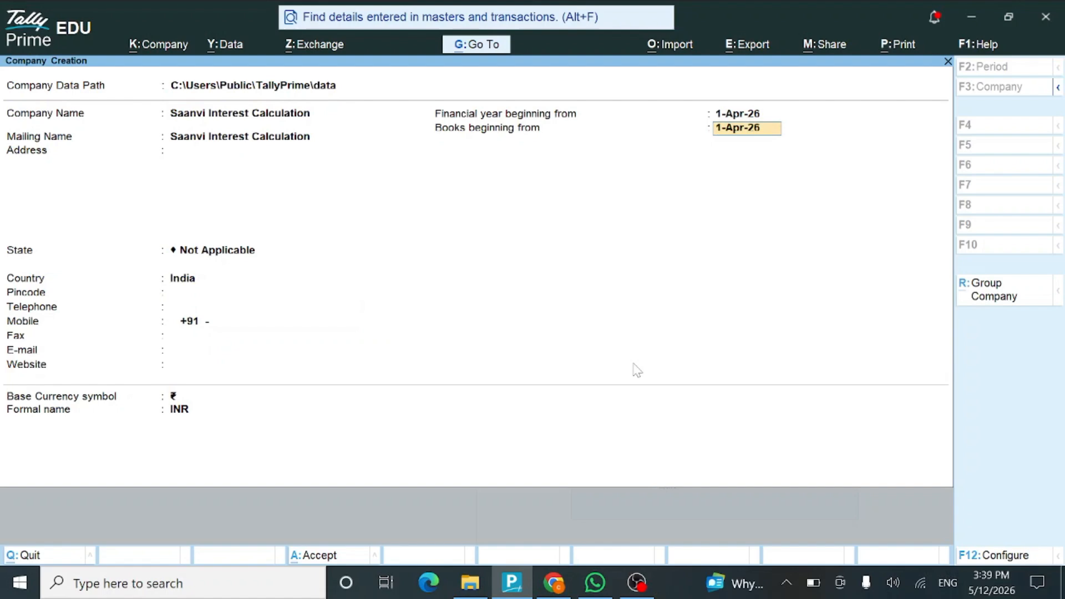
type("1-5-26")
key("Return")
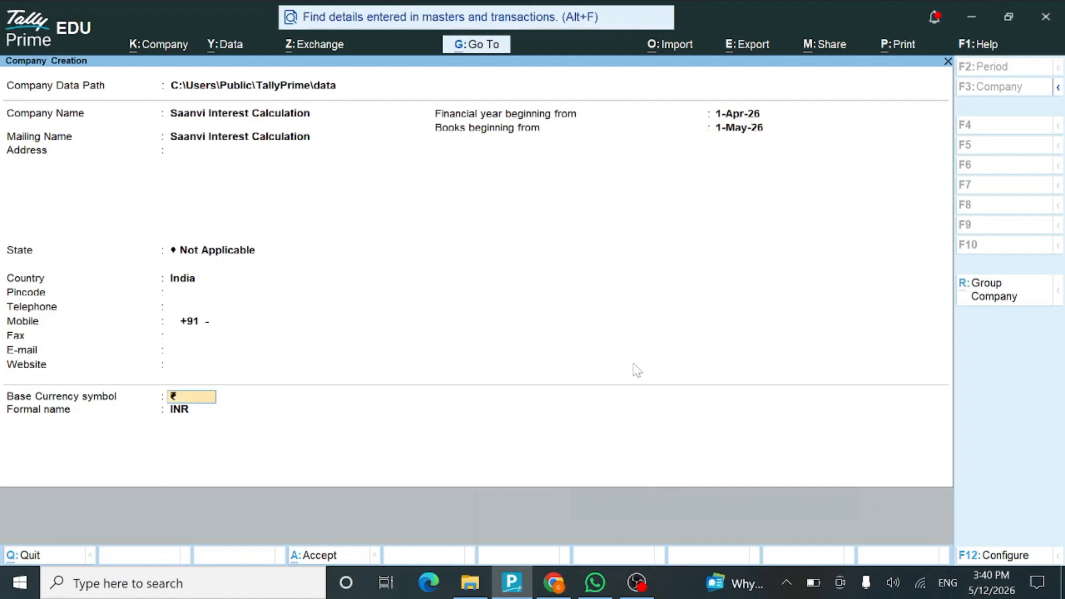
key("Return")
key("Return")
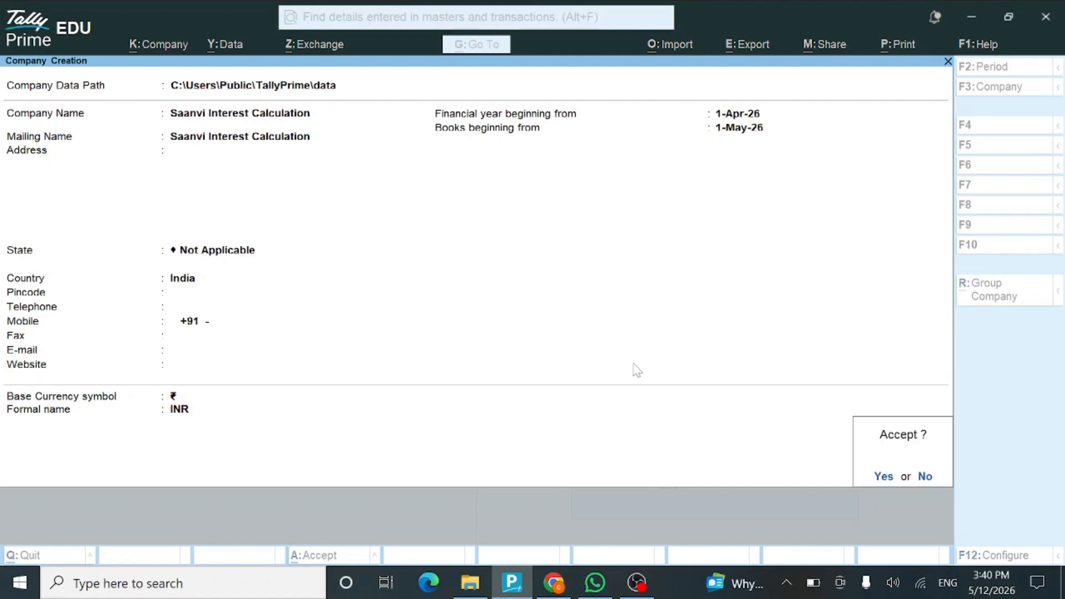
key("Return")
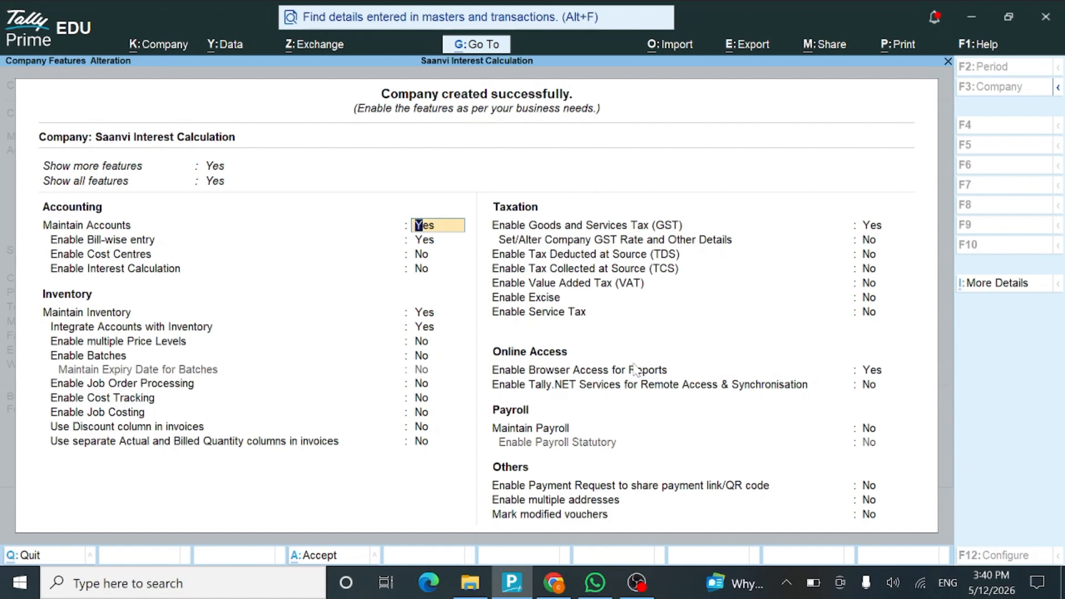
Enable interest calculation and disable Maintain Inventory in the company features
key("Return")
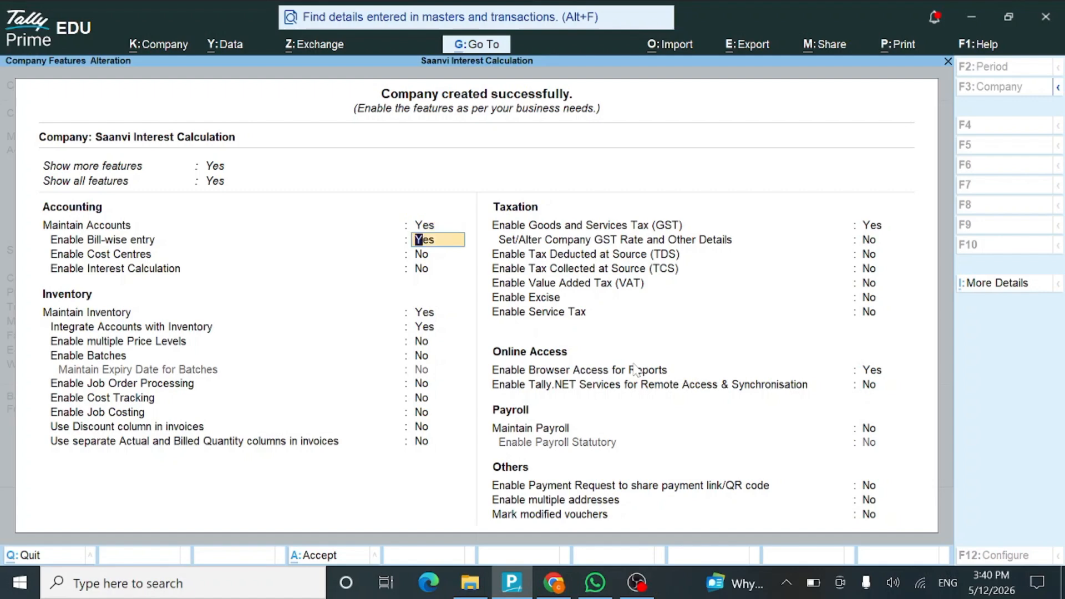
key("Return")
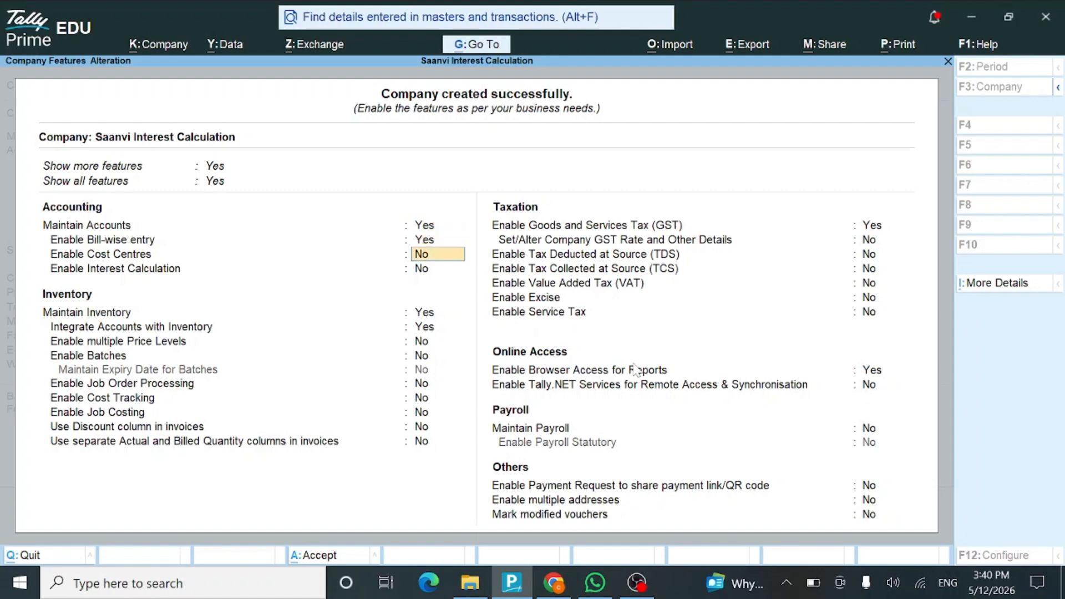
key("Return")
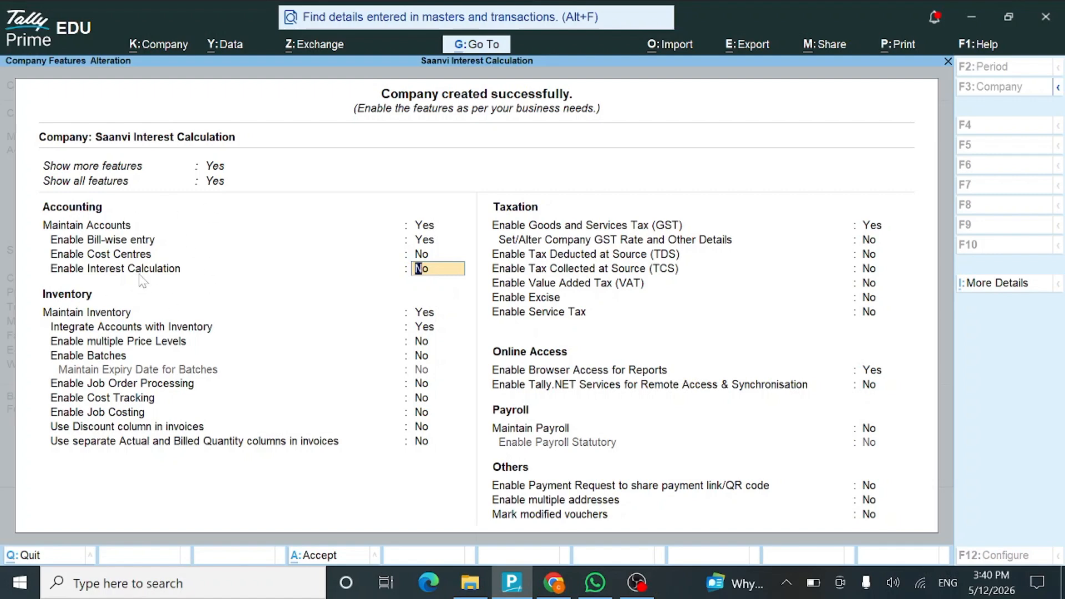
type("yes")
key("Return")
type("no")
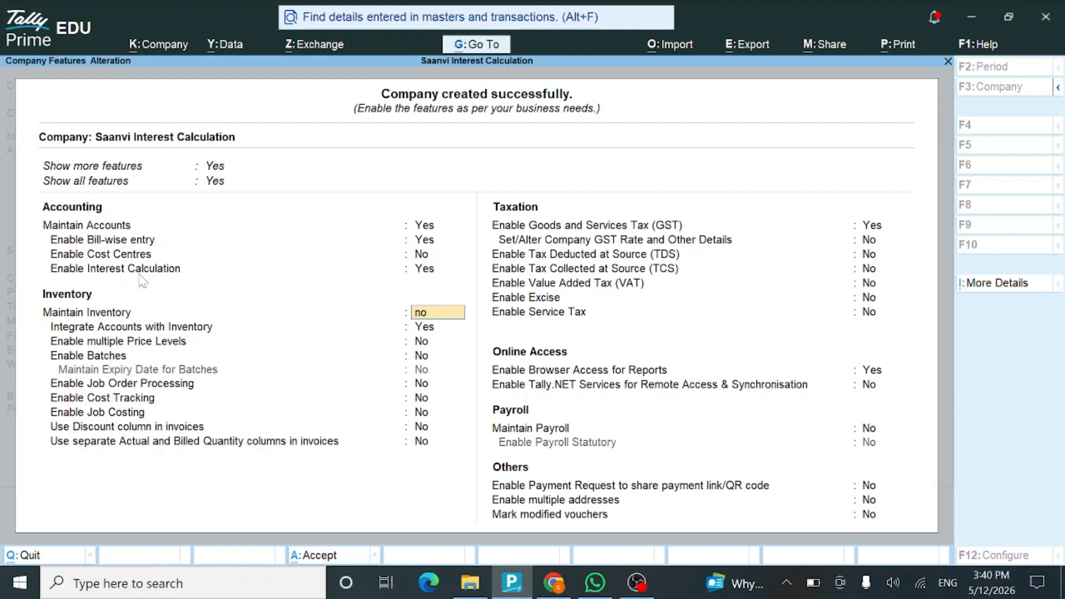
key("Return")
Disable Goods and Services Tax (GST) and browser access for reports, and save the company features
type("no")
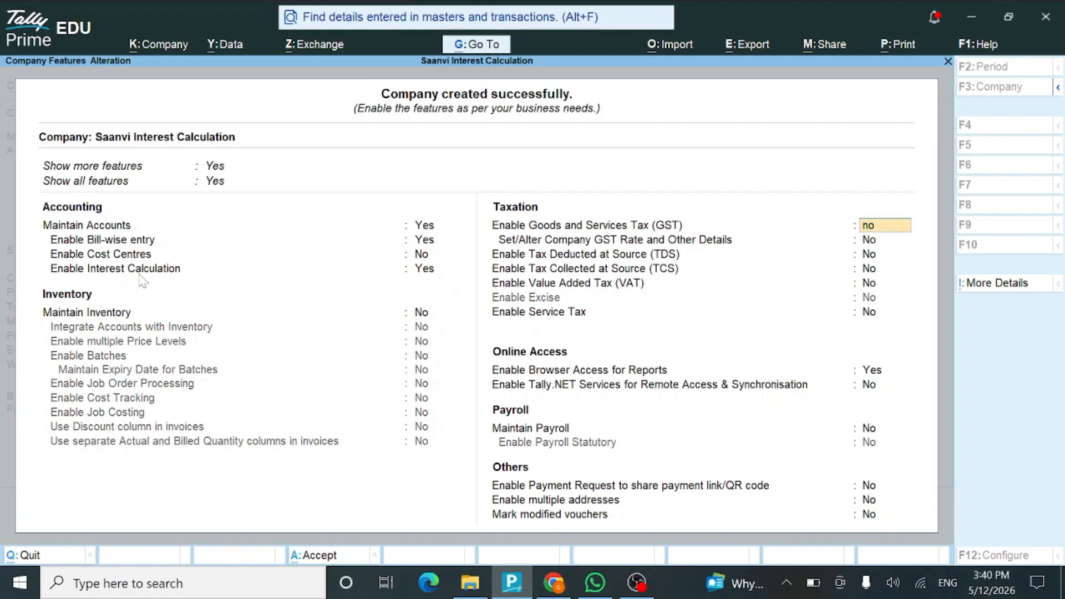
key("Return")
key("Return")
key("Return")
key("Return")
key("Return")
key("Return")
key("Up")
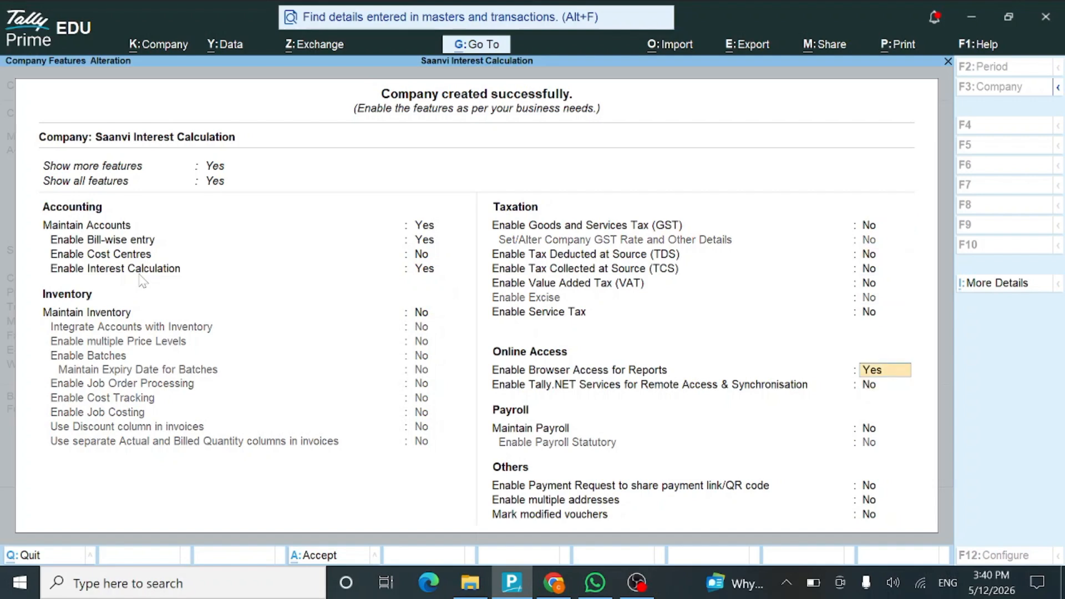
type("no")
key("Return")
key("Return")
key("Return")
key("Return")
key("Return")
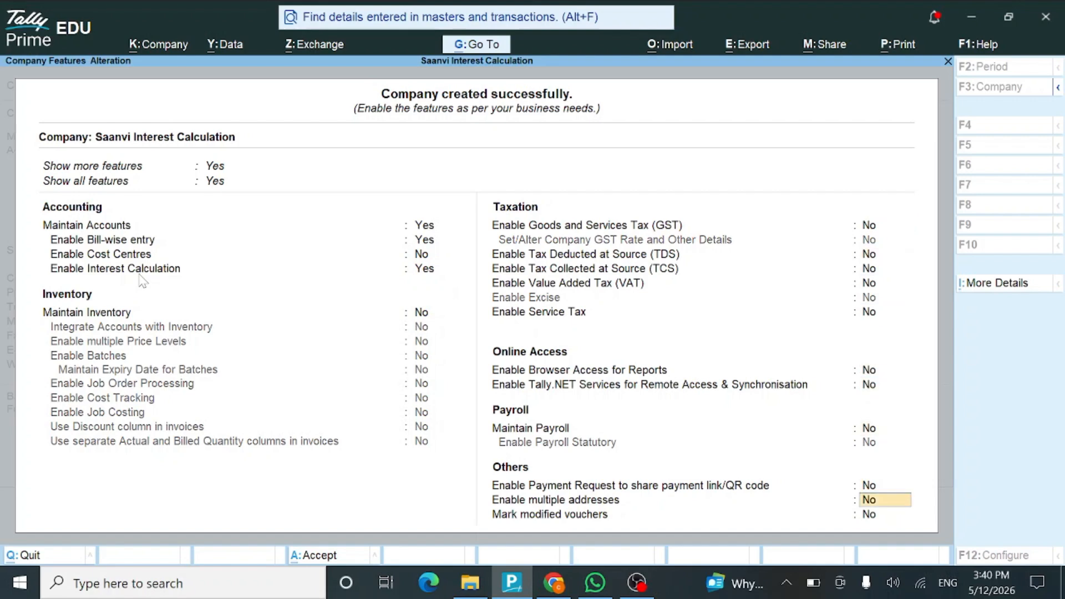
key("Return")
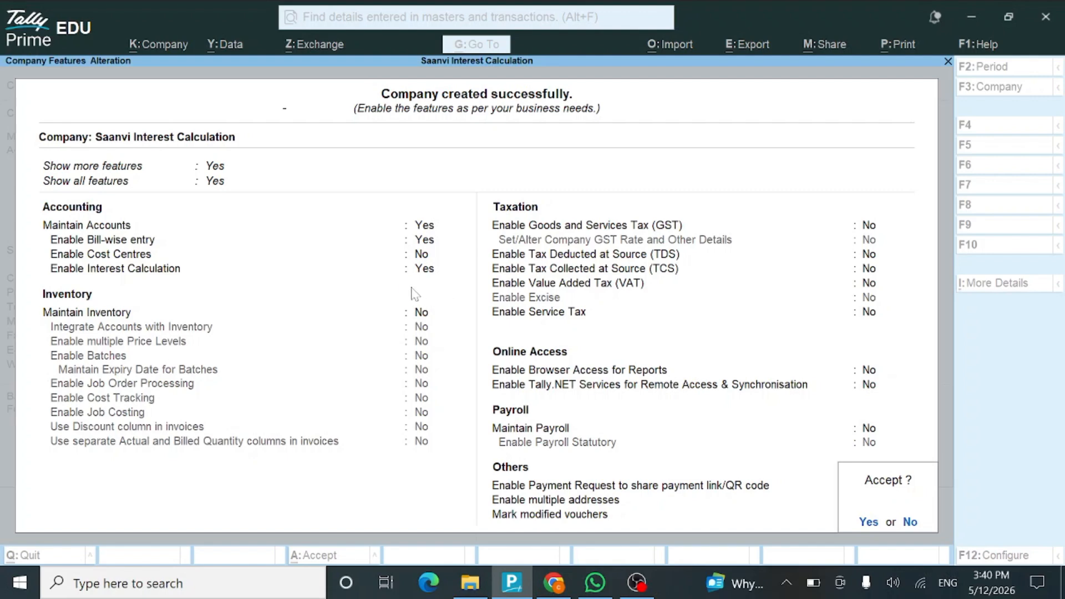
key("Return")
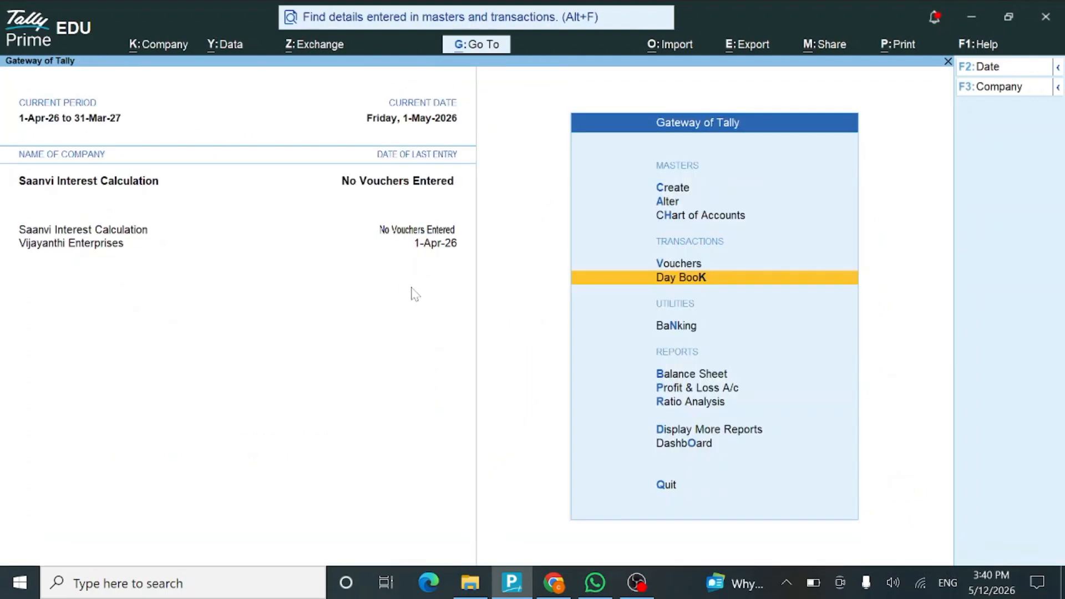
Shut the company Vijayanthi Enterprises, leaving Saanvi Interest Calculation open
key("F3")
key("Up")
key("Up")
key("Down")
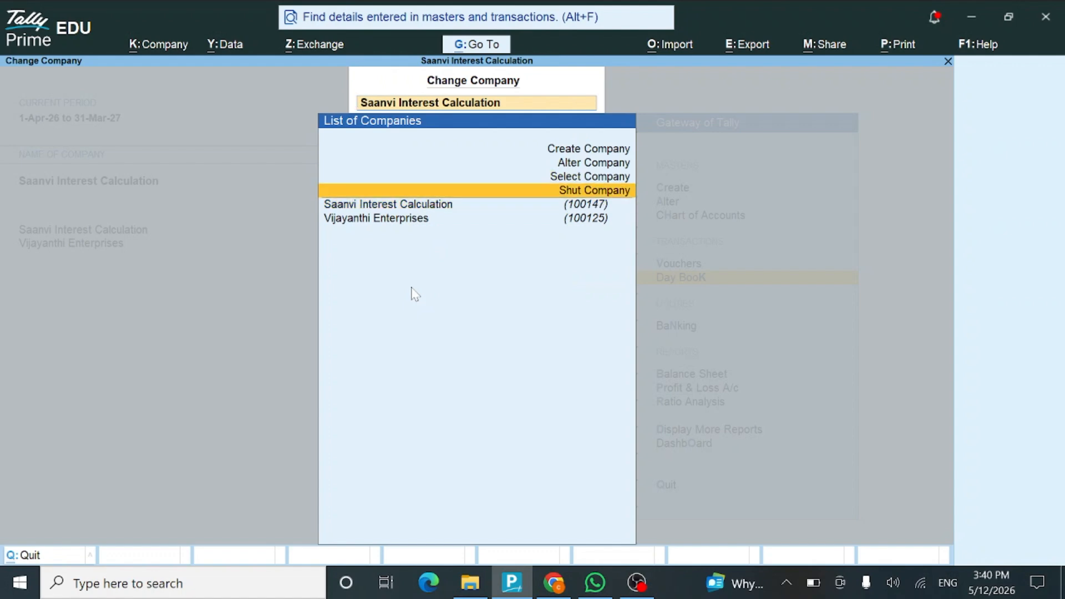
key("Return")
key("Down")
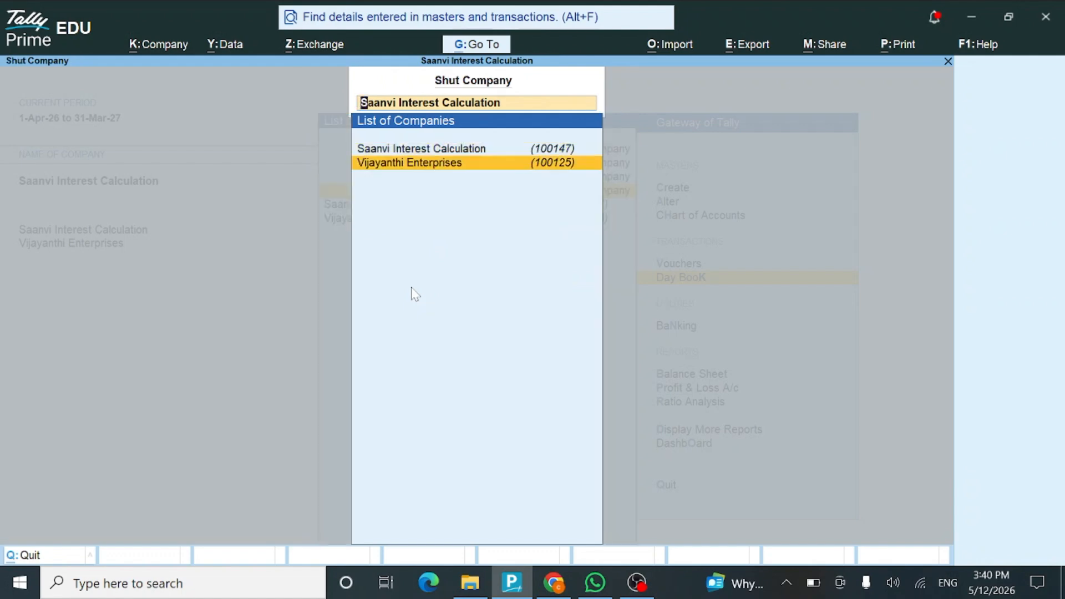
key("Return")
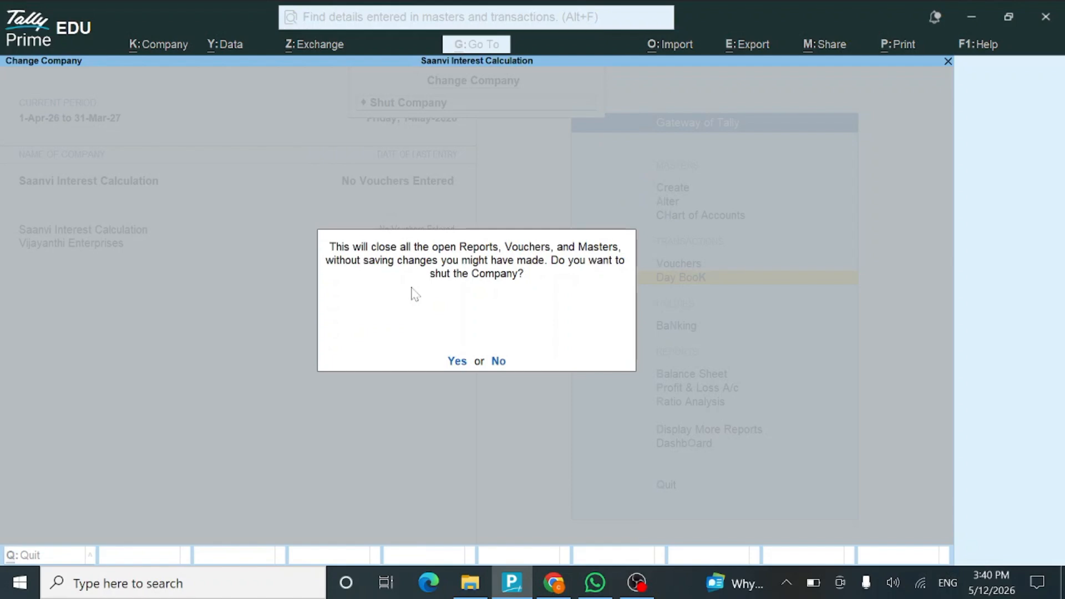
key("y")
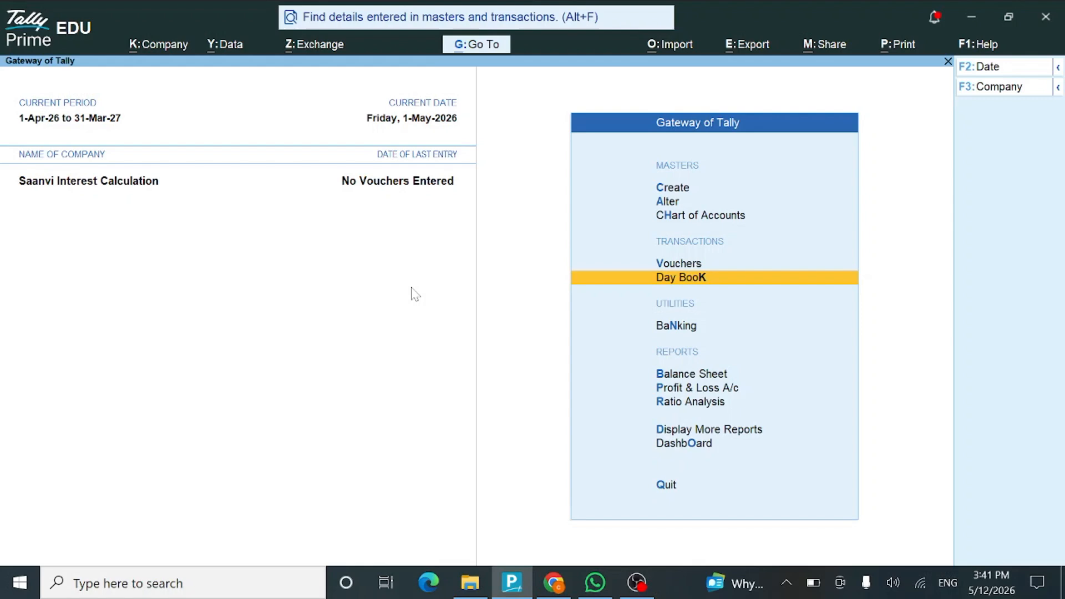
Create a ledger named Capital under the Capital Account group, without interest calculation
key("Up")
key("Up")
key("Up")
key("Up")
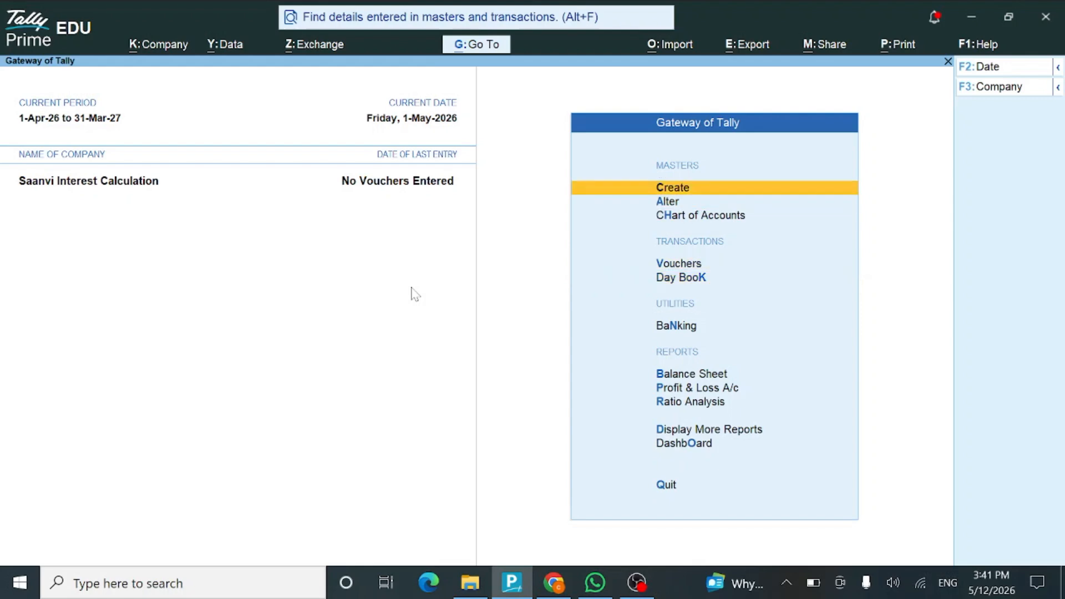
key("Return")
key("Down")
key("Return")
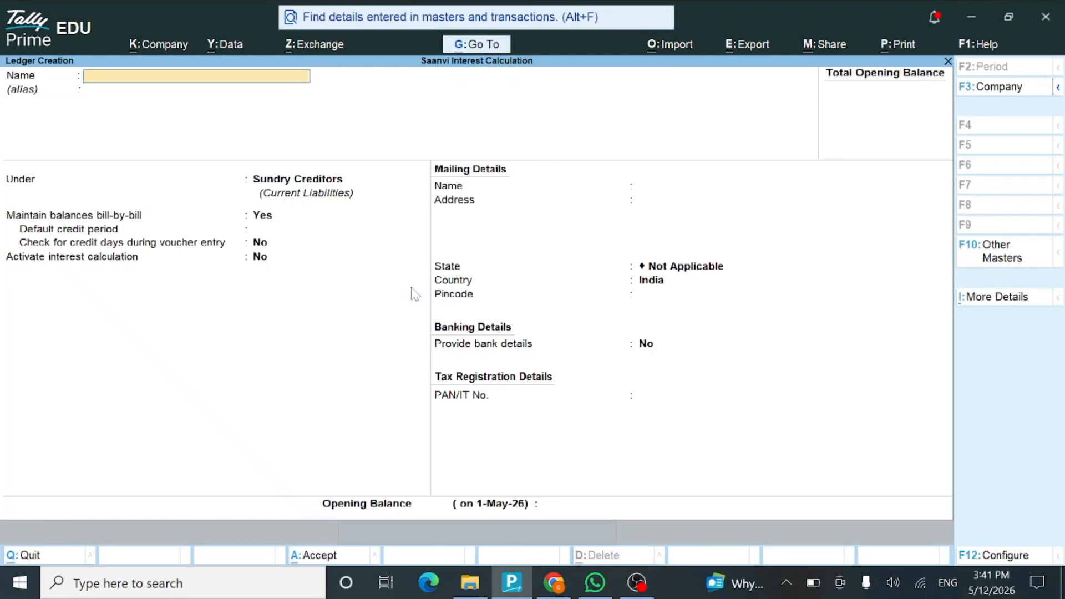
type("Capital")
key("Return")
key("Return")
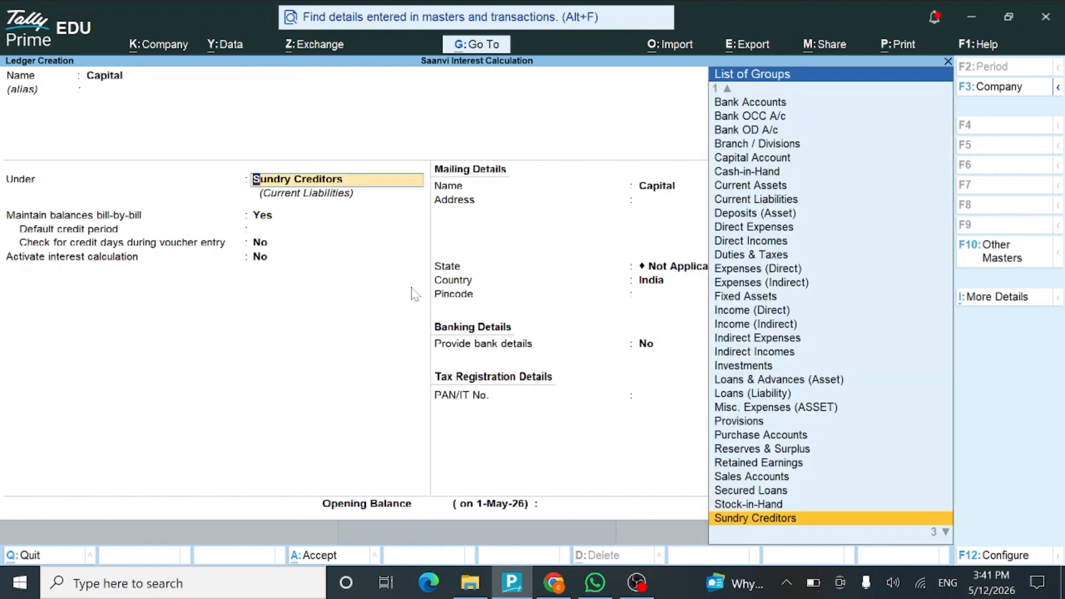
type("Capital")
key("Return")
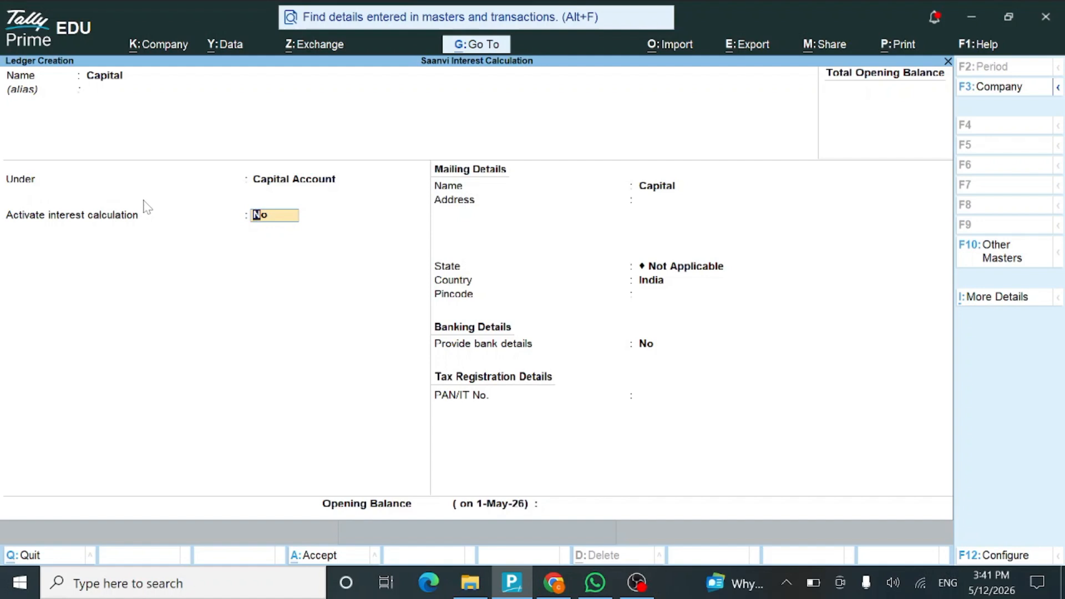
key("ctrl+a")
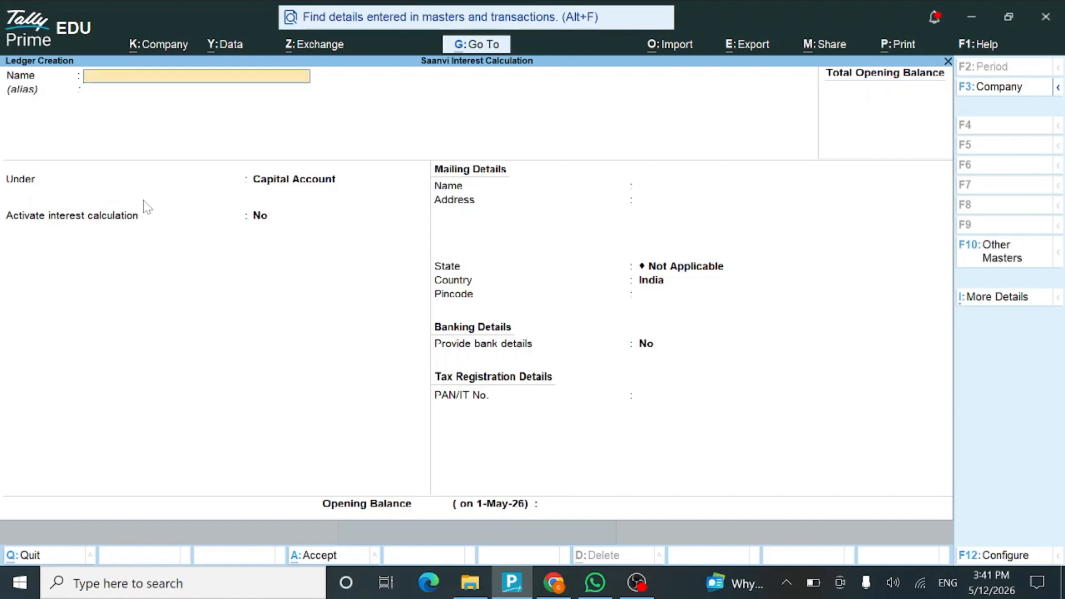
Create a ledger named State Bank of India under the Bank Accounts group, without interest calculation
type("State Bank of India")
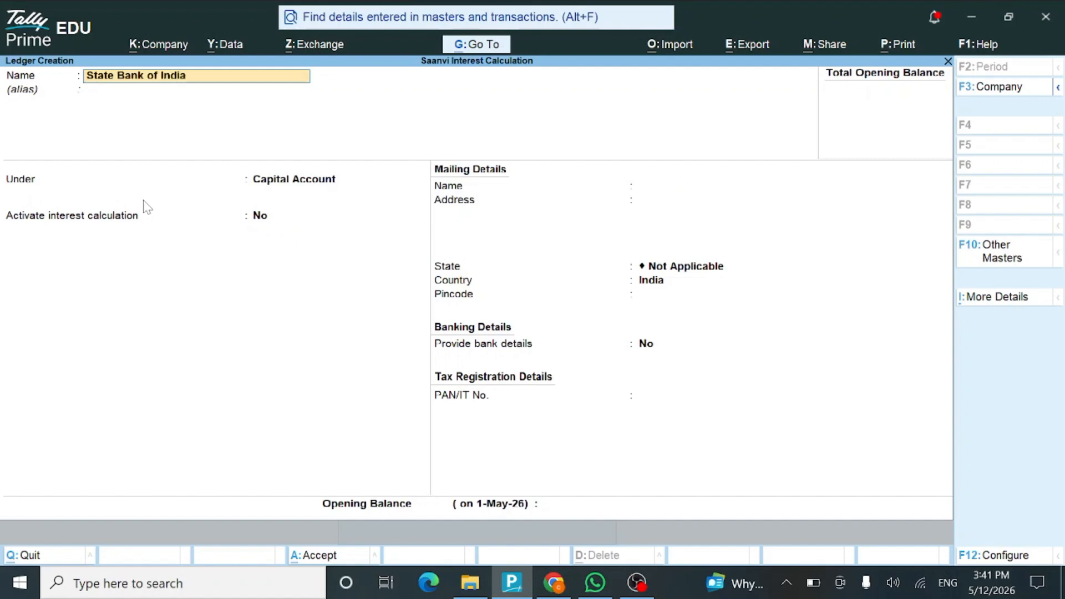
key("Return")
type("Bank")
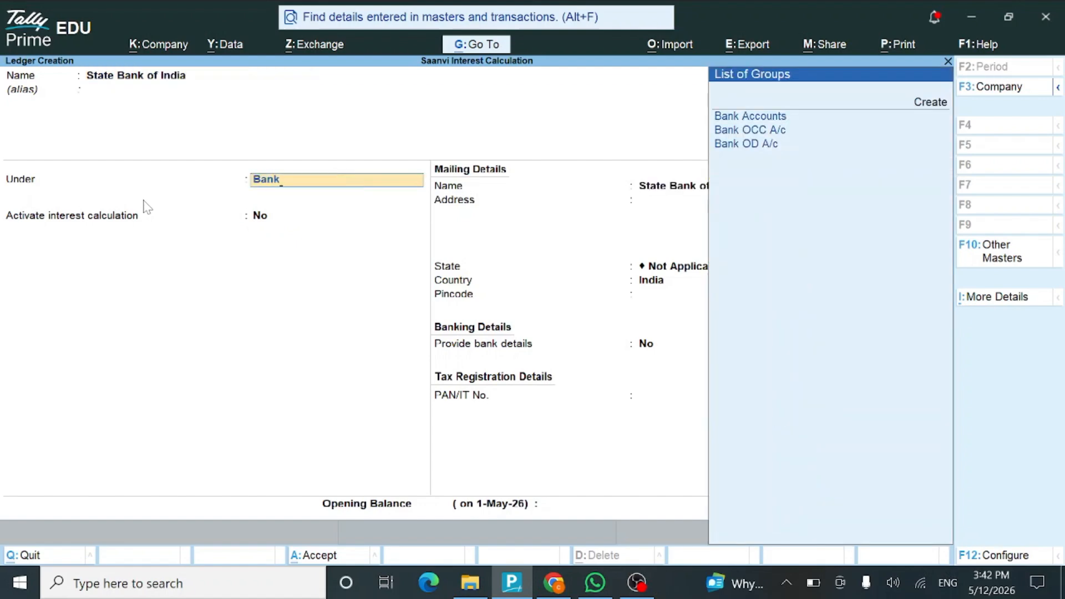
key("Return")
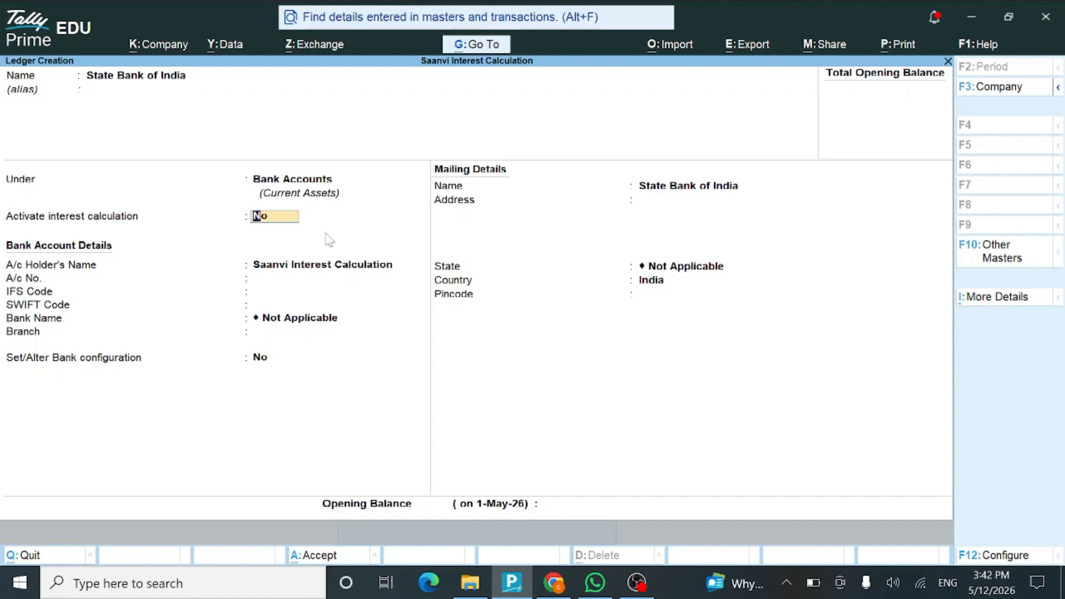
key("ctrl+a")
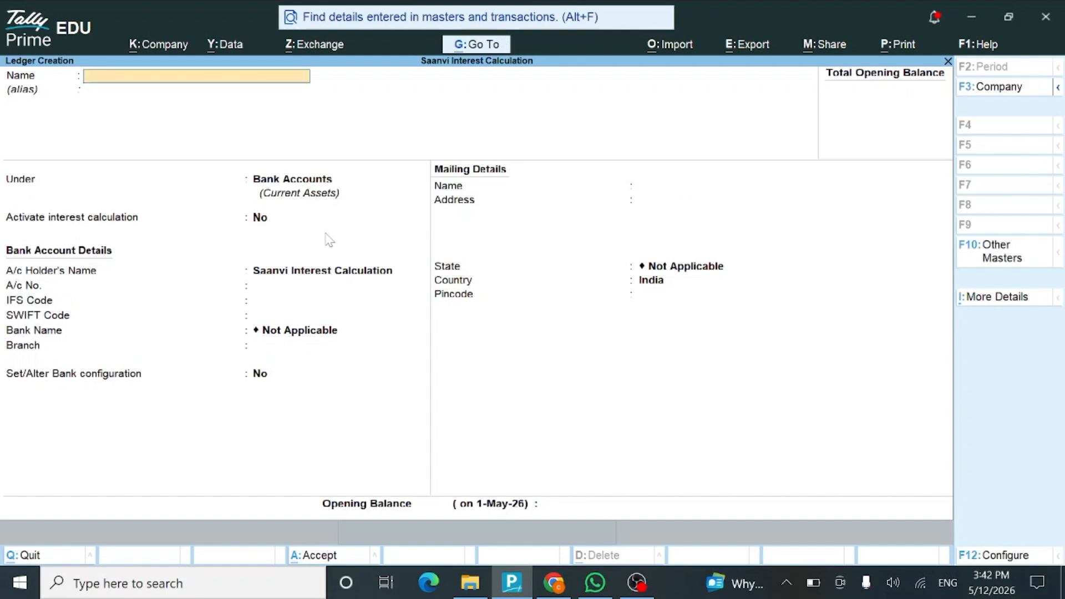
Create a ledger named Purchase under the Purchase Accounts group, with ledger type Not Applicable and no interest calculation
type("Purchase")
key("Return")
key("Return")
type("Pur")
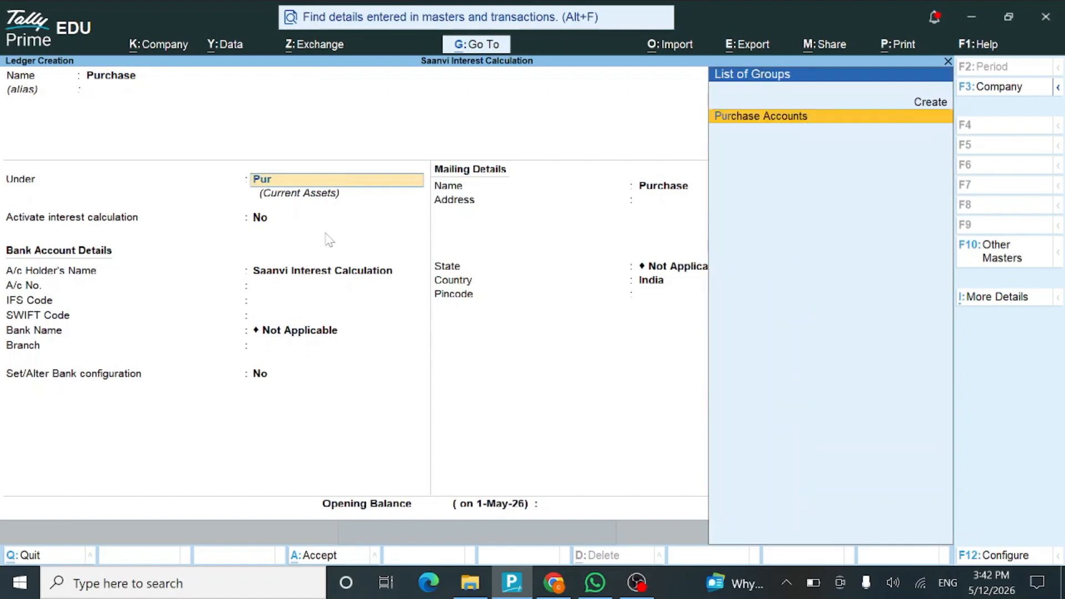
key("Return")
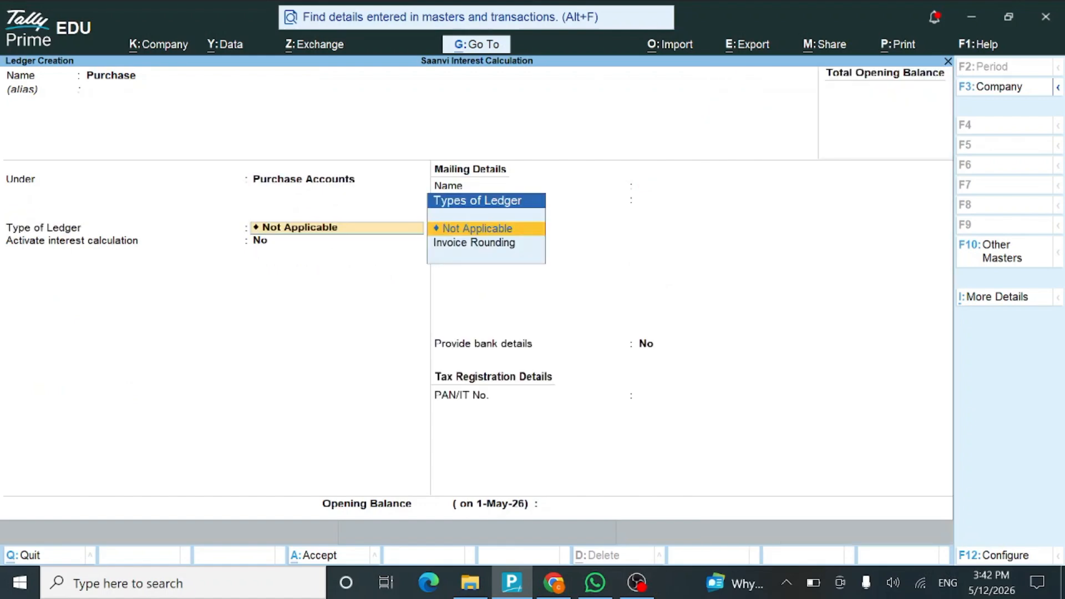
key("ctrl+a")
Create a ledger named Sales under the Sales Accounts group, with ledger type Not Applicable and no interest calculation
type("Sales")
key("Return")
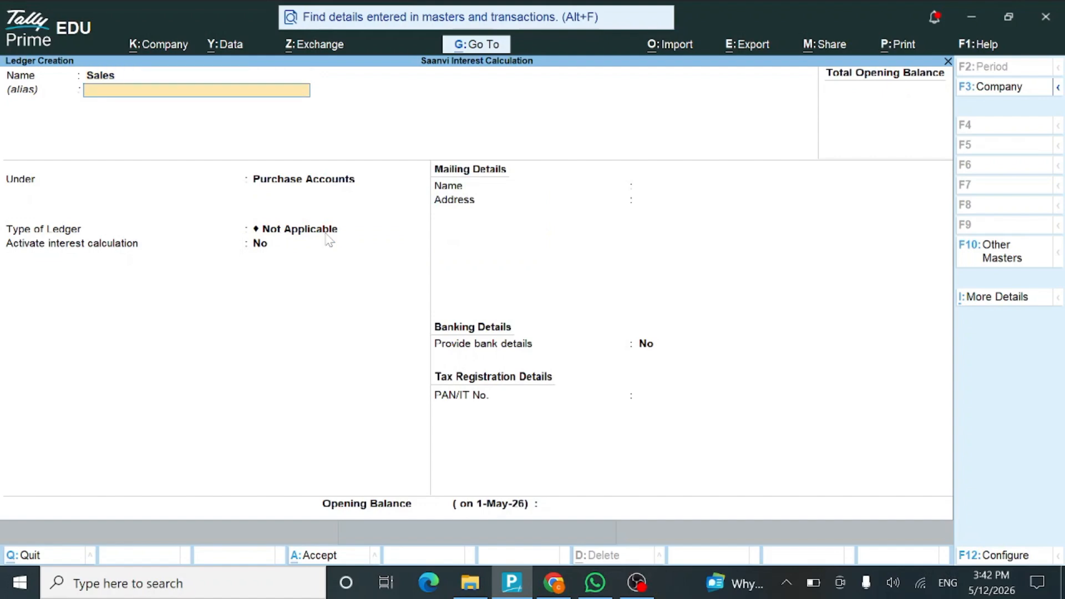
key("Return")
type("Sales")
key("Return")
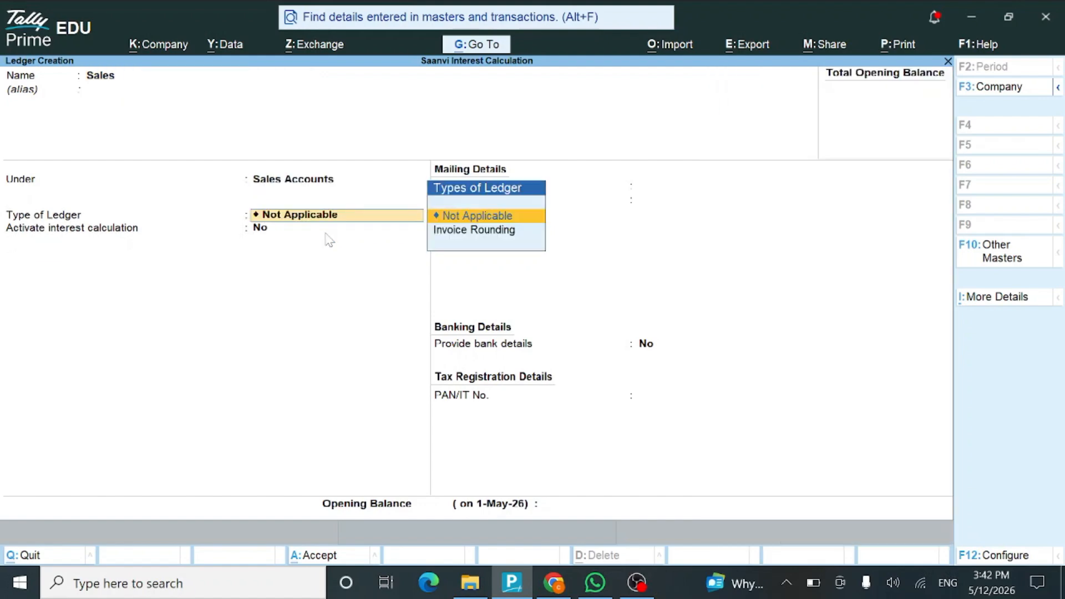
key("Return")
key("ctrl+a")
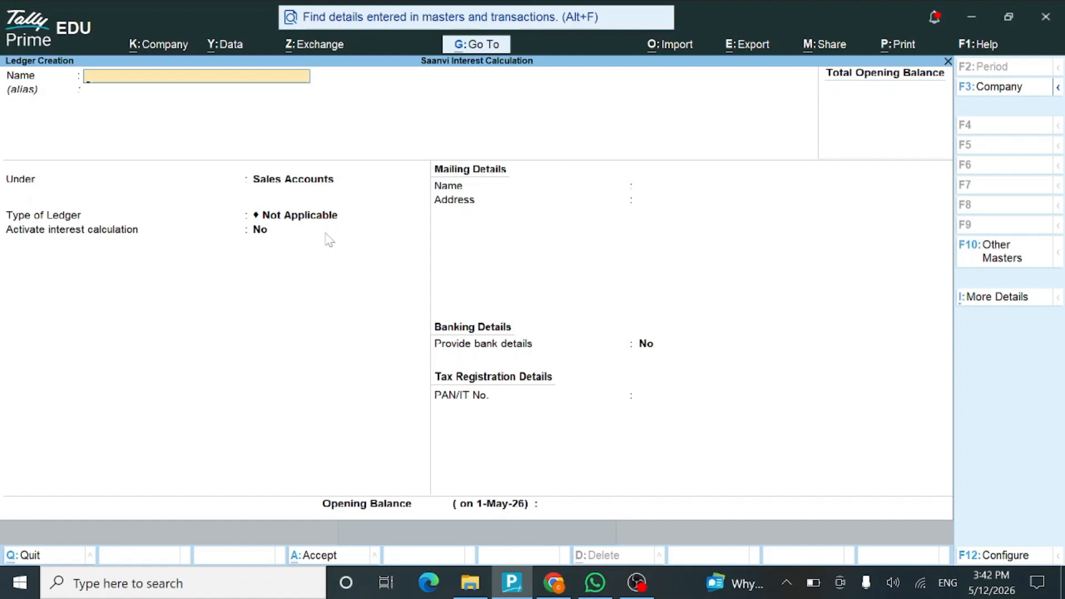
Start a ledger named Ganga Traders under Sundry Creditors, maintaining balances bill-by-bill and with interest calculation activated
type("Ganga Traders")
key("Return")
key("Return")
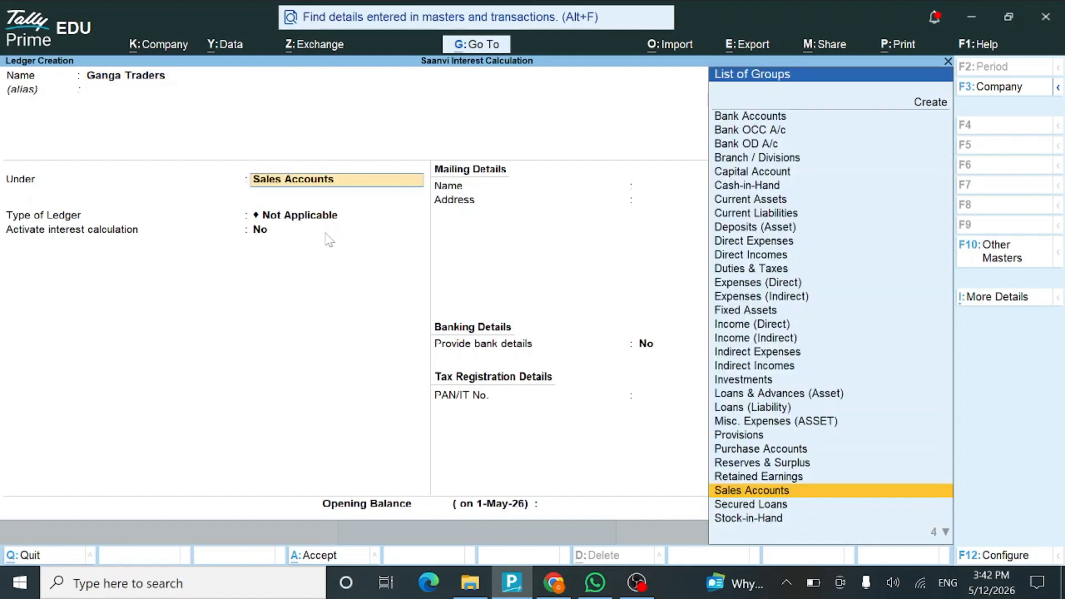
type("Sun")
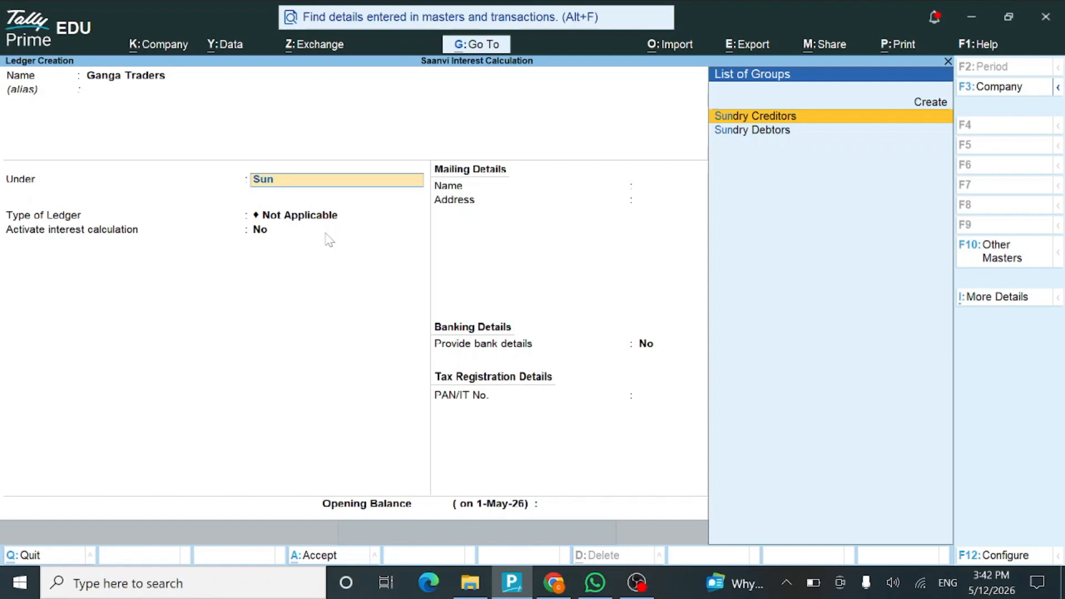
key("Return")
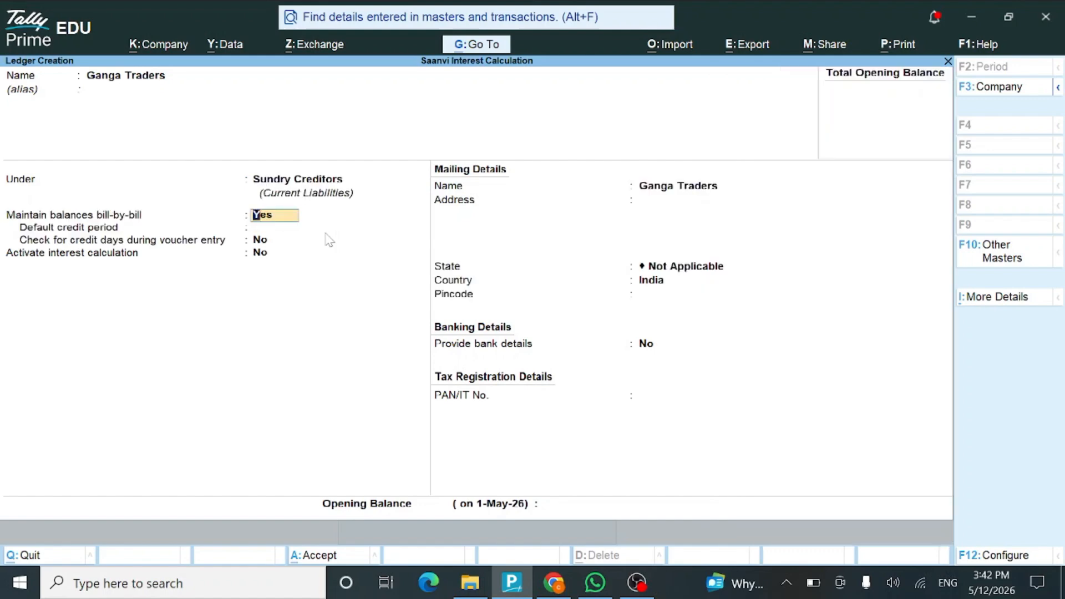
key("Return")
key("Return")
key("Return")
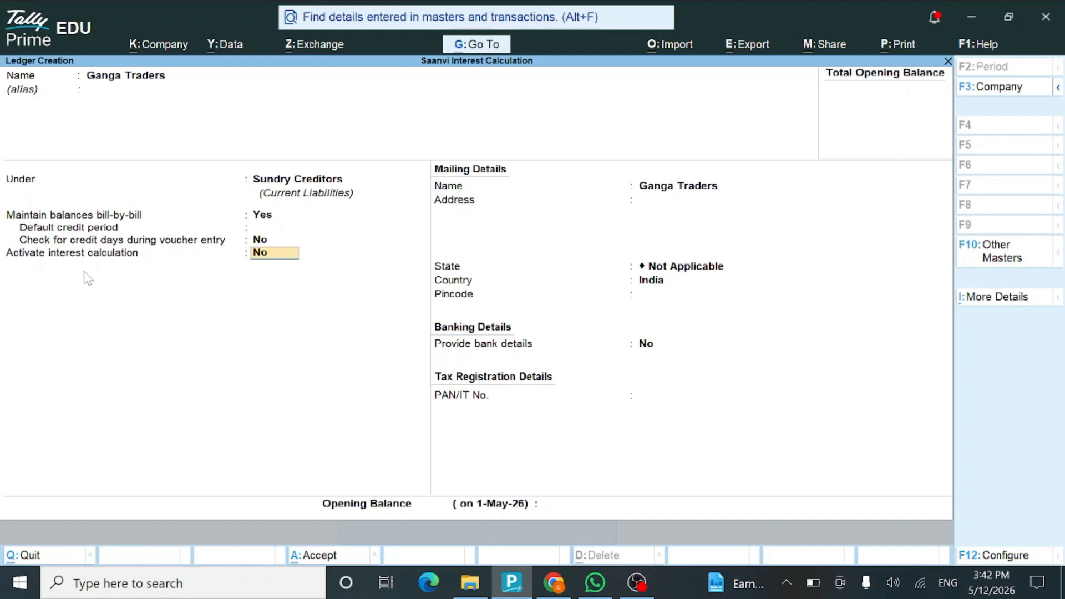
type("yes")
key("Return")
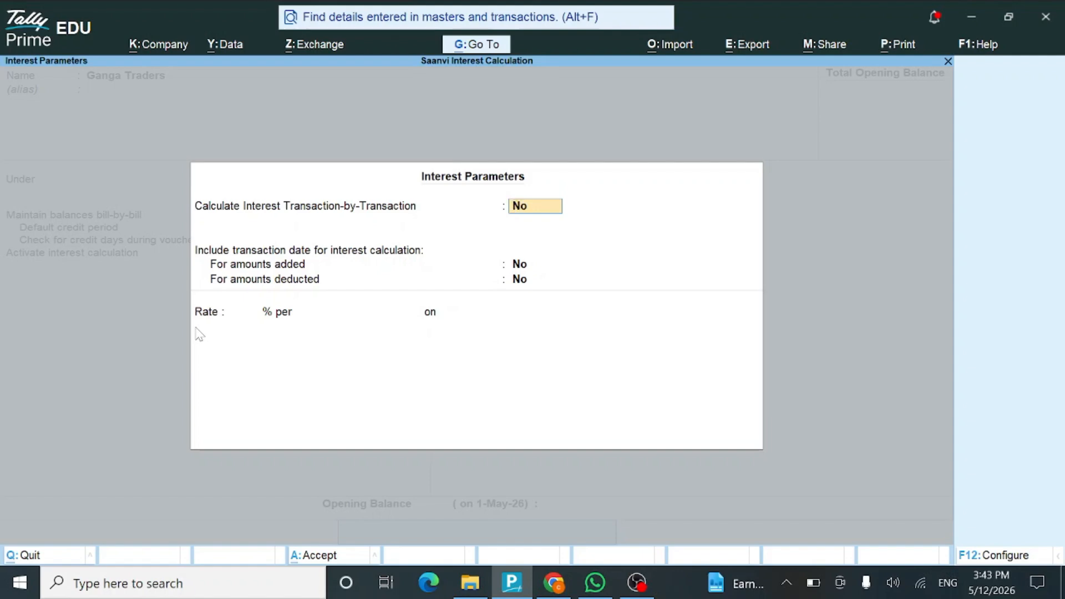
Calculate interest transaction-by-transaction without overriding parameters per transaction, and include the transaction date for amounts added and deducted
type("yes")
key("Return")
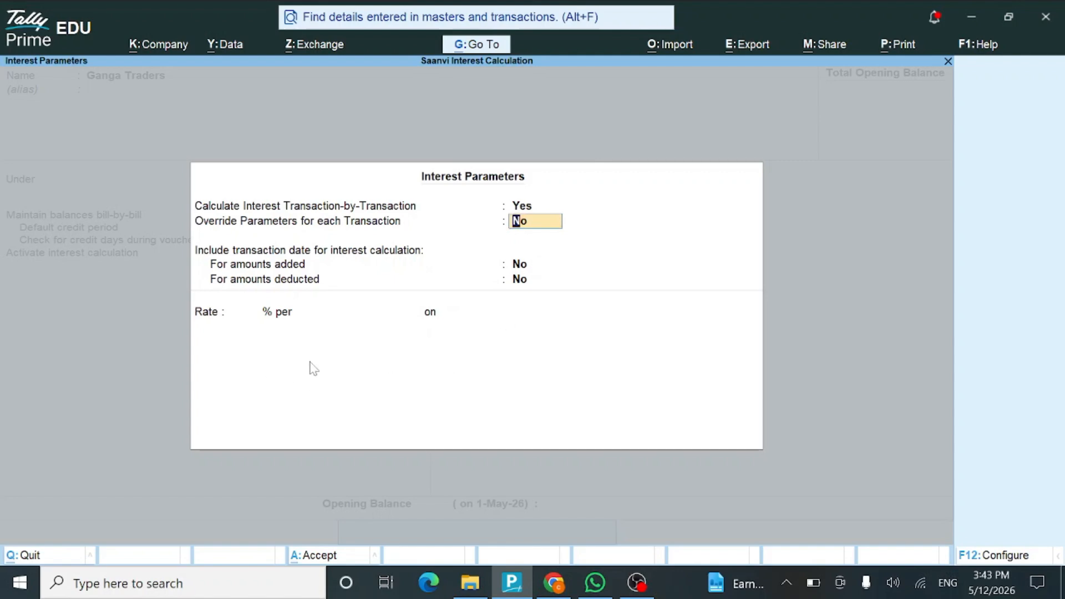
key("Return")
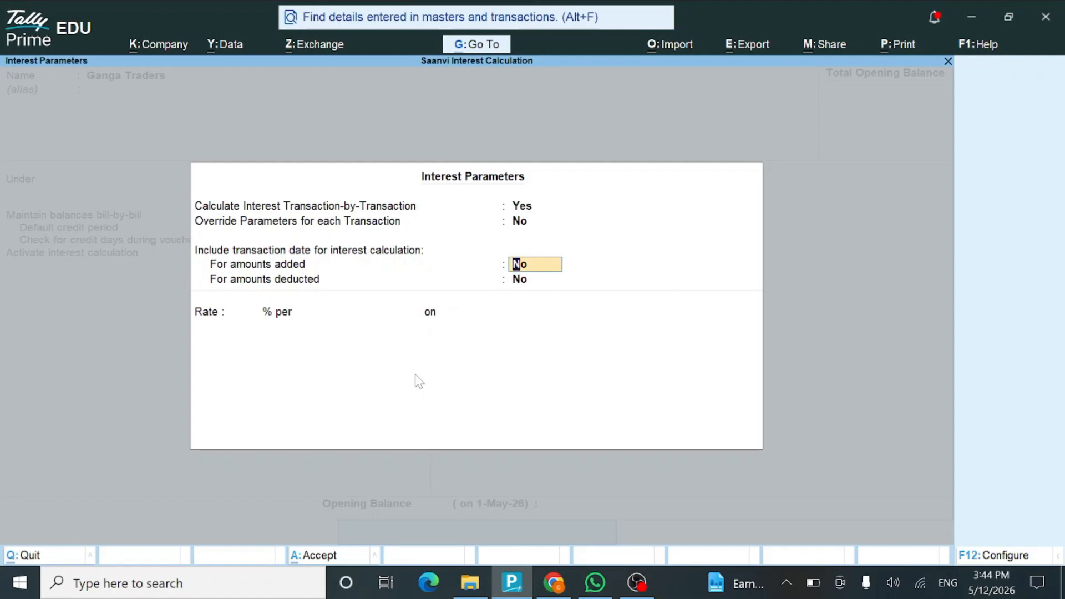
type("yes")
key("Return")
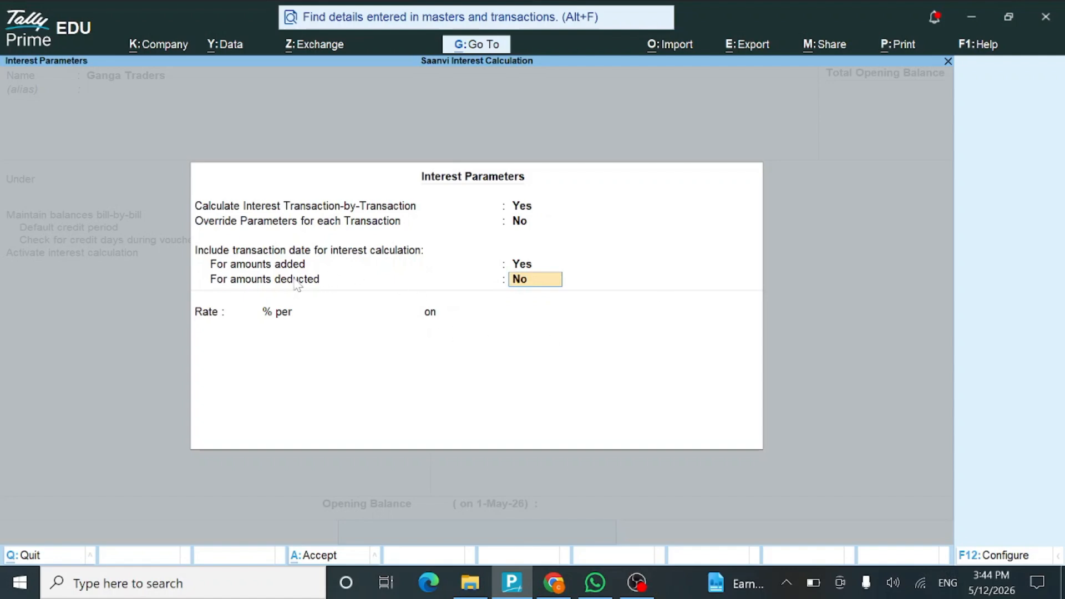
type("yes")
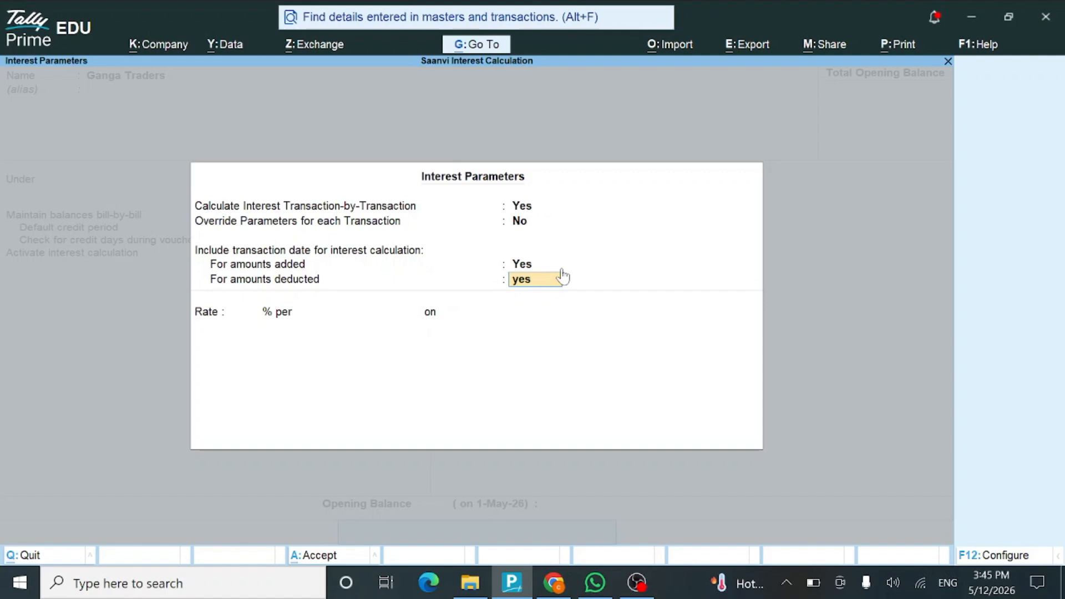
key("Return")
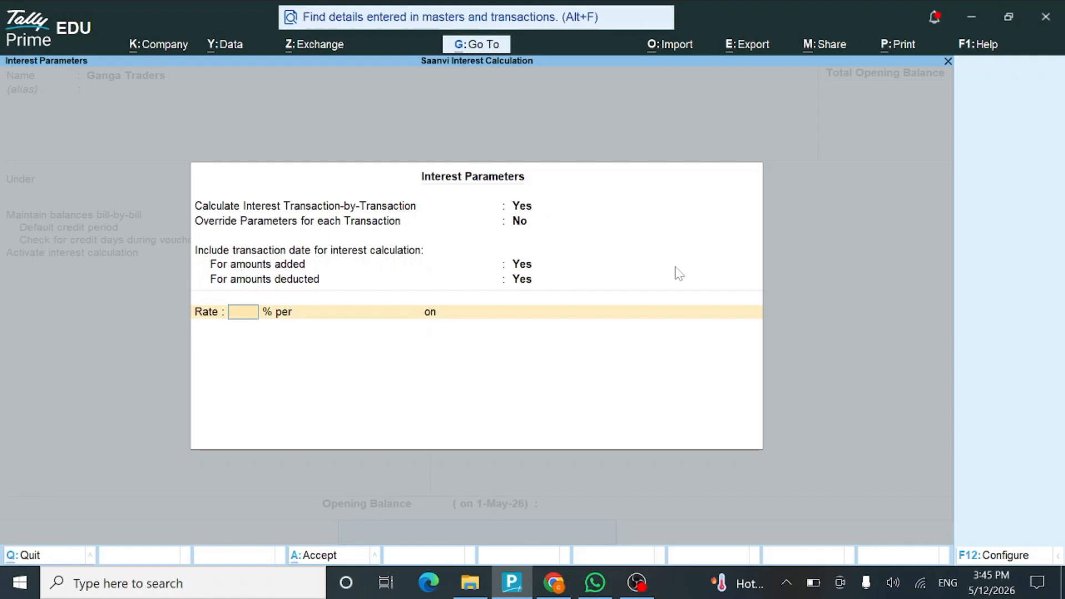
Set the interest rate to 12.5% per 365-Day Year on Credit Balances Only
type("12.5")
key("Return")
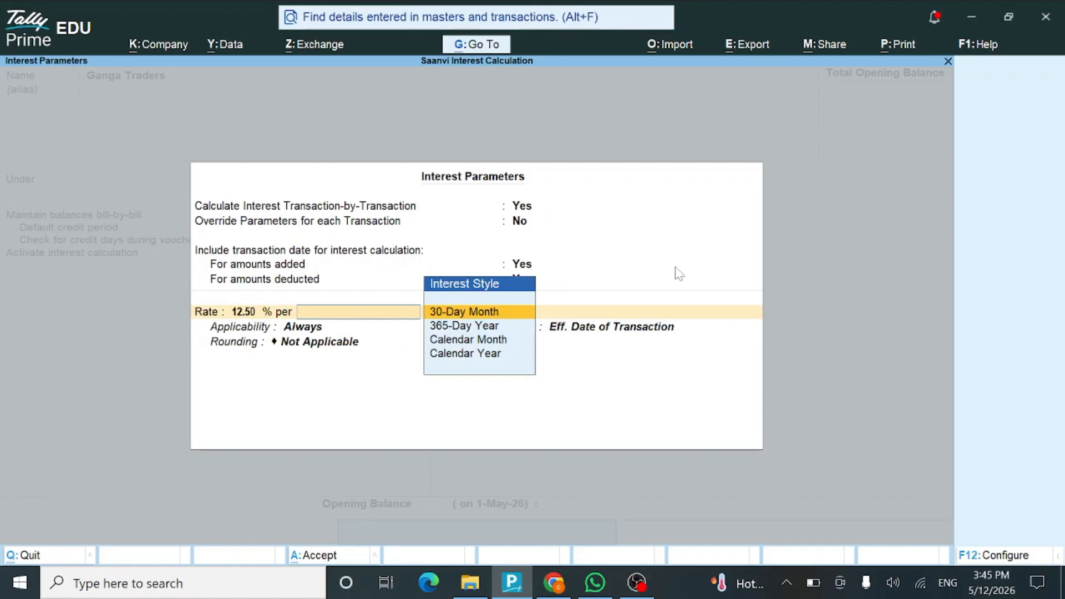
key("Down")
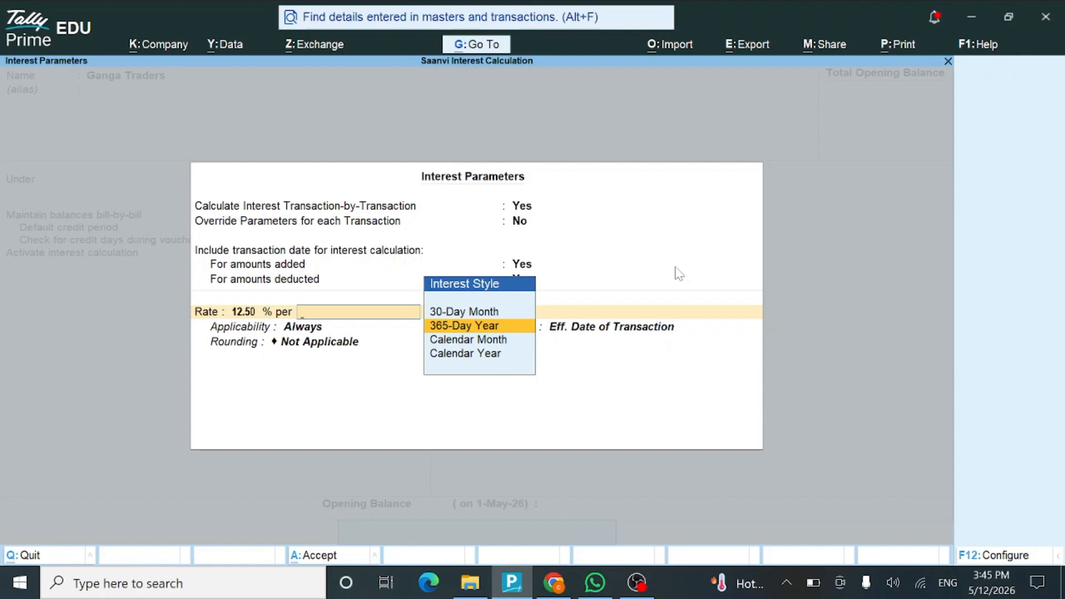
key("Return")
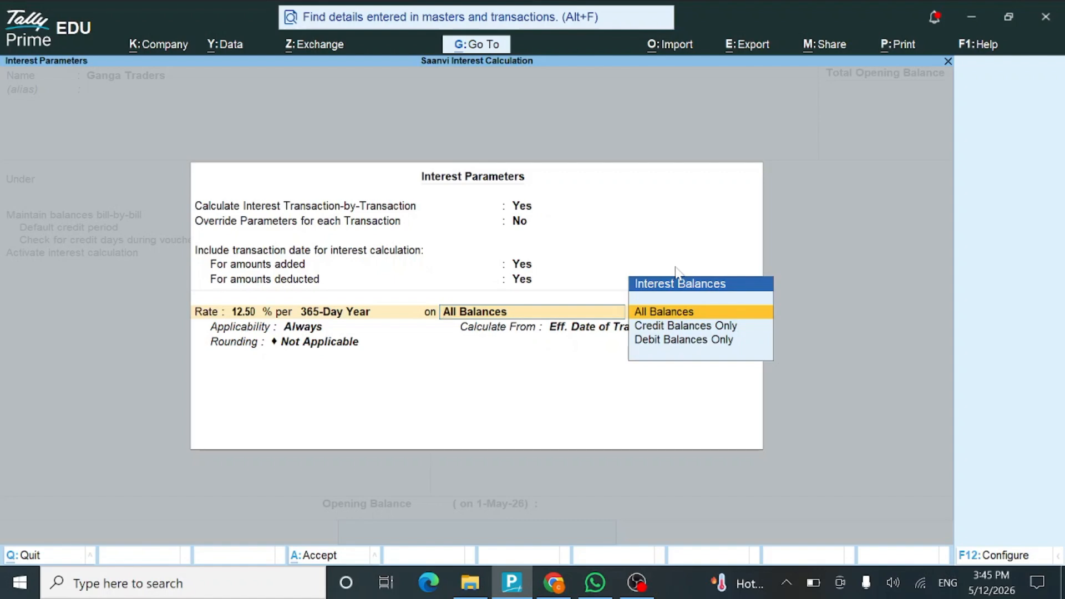
key("Down")
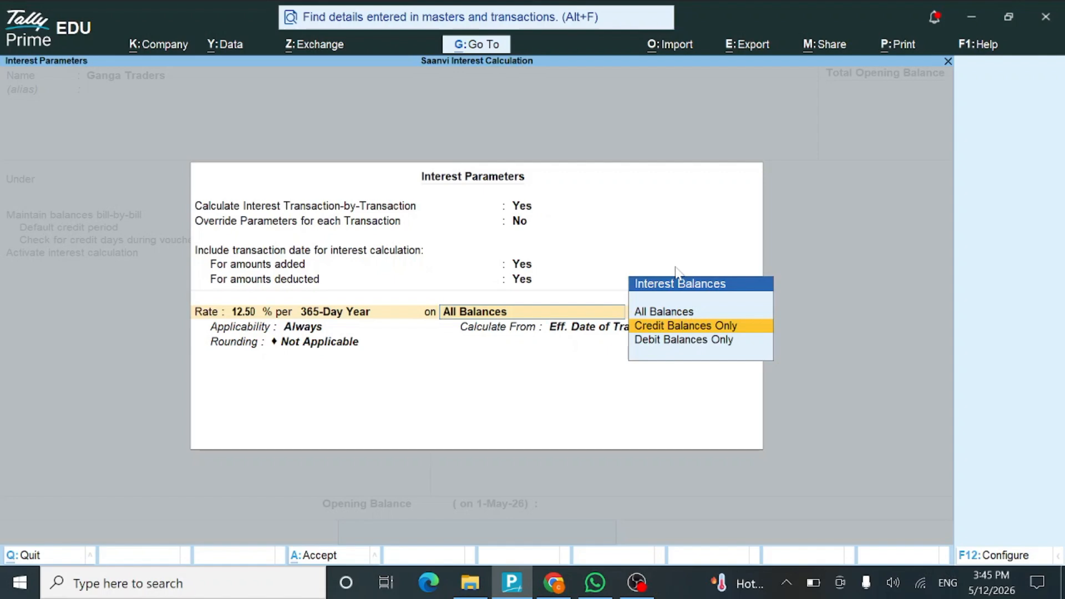
key("Down")
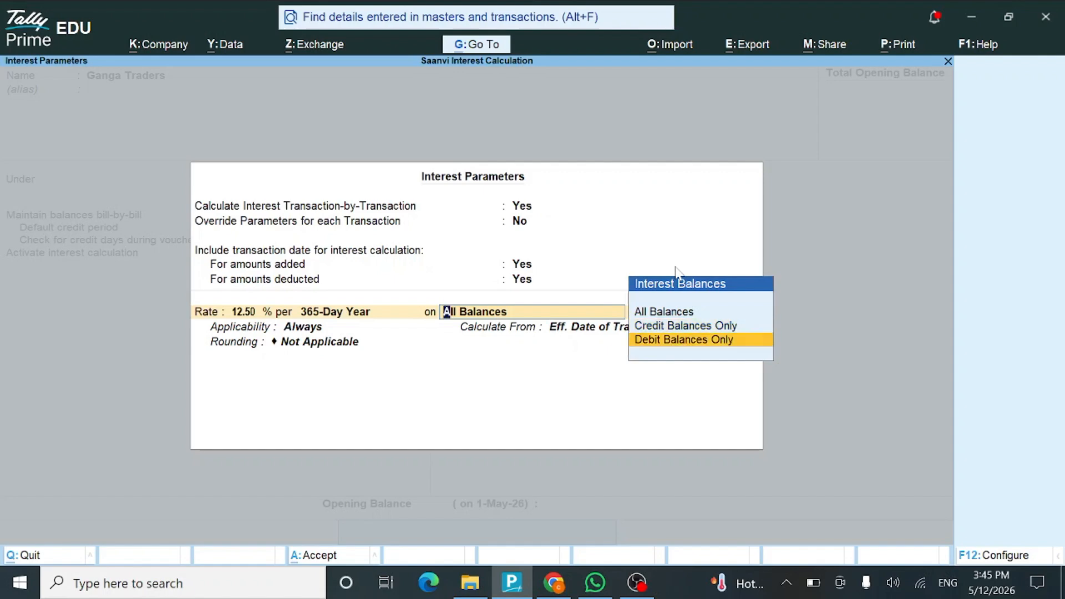
key("Up")
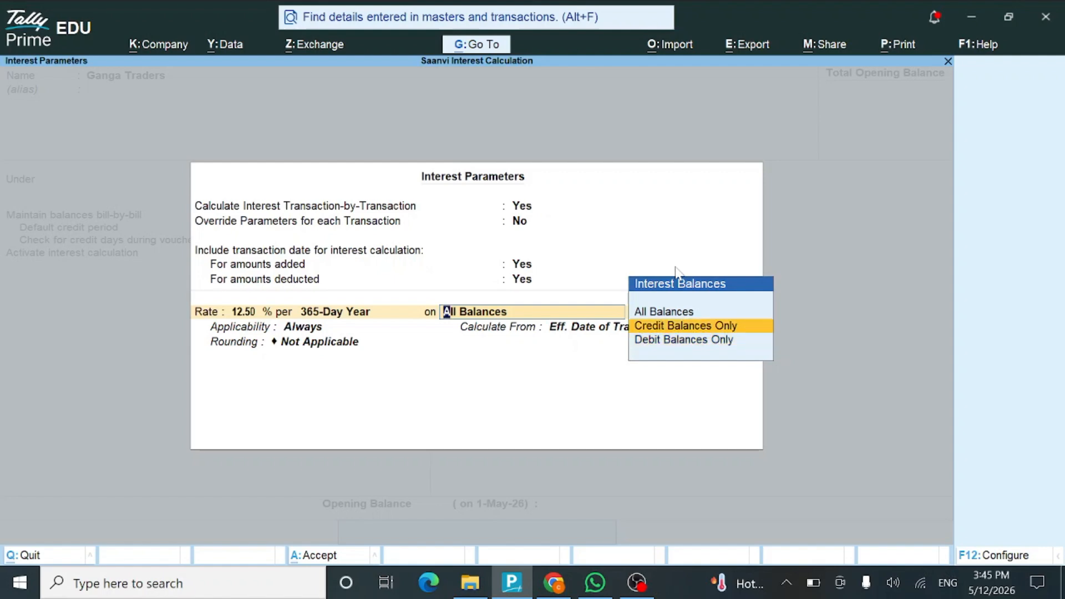
key("Down")
key("Up")
key("Return")
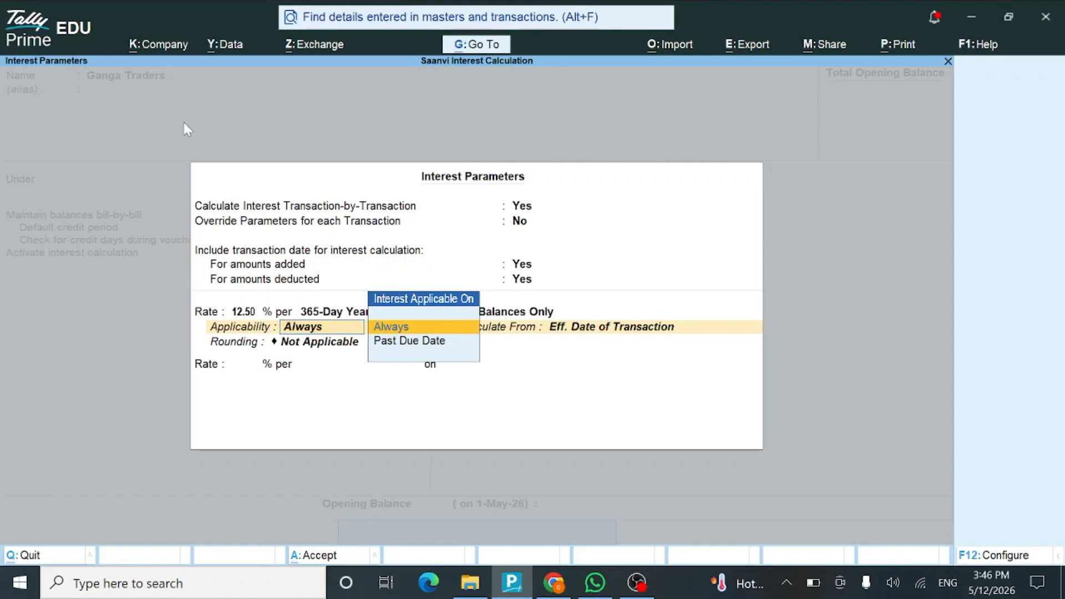
Make the interest applicable Past Due Date by 30 days, calculated from the Date of Applicability
key("Return")
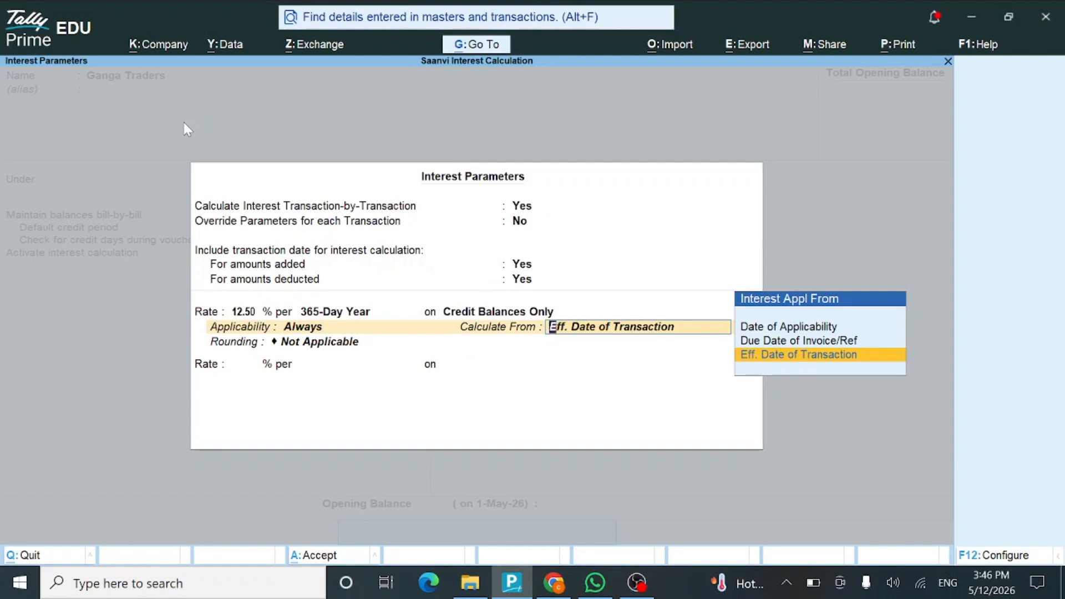
key("BackSpace")
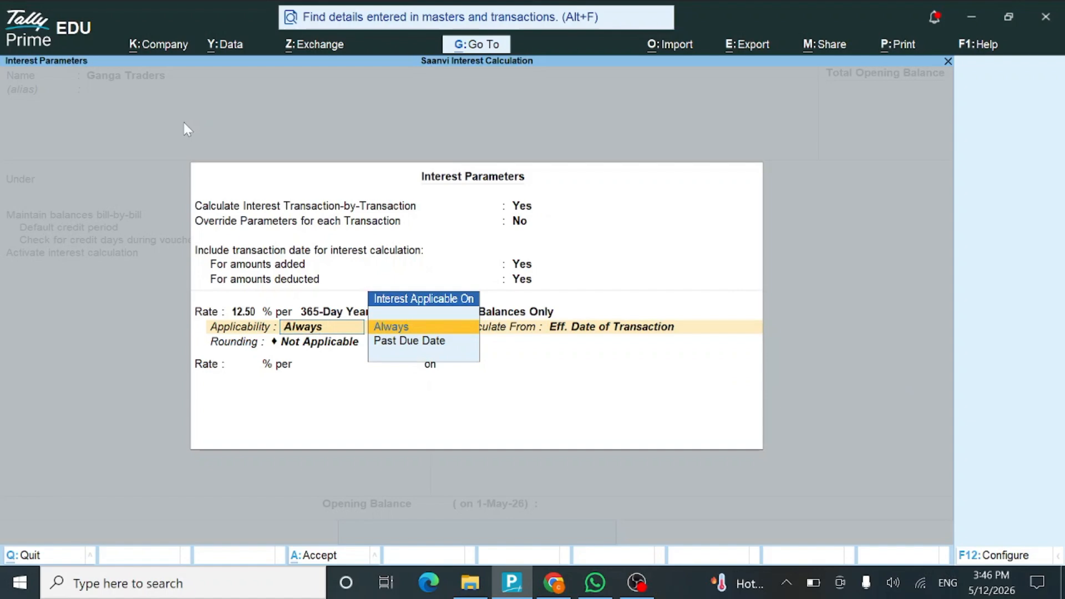
key("Down")
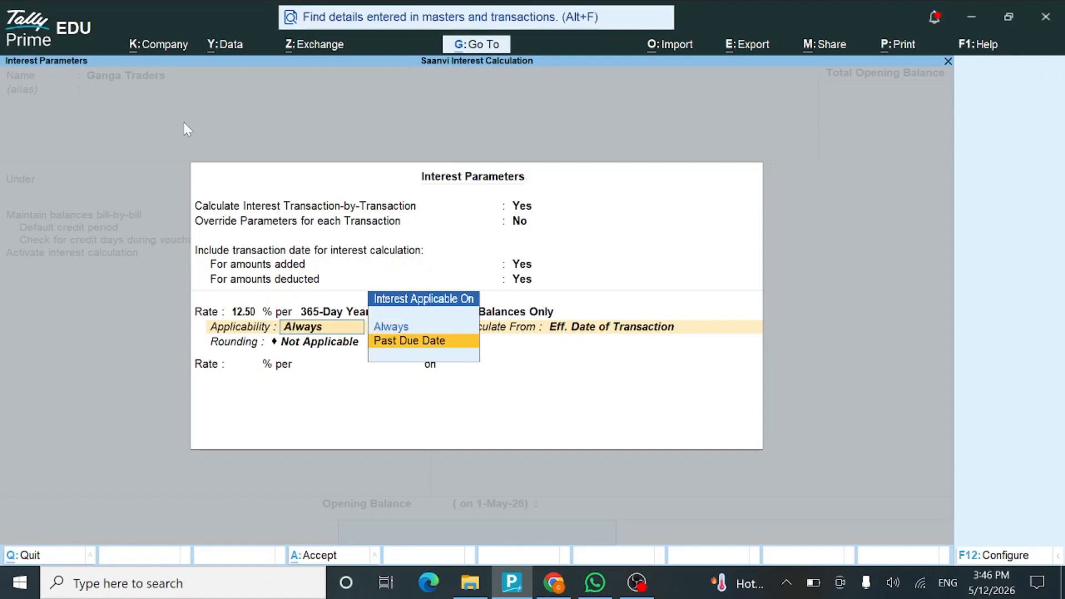
key("Return")
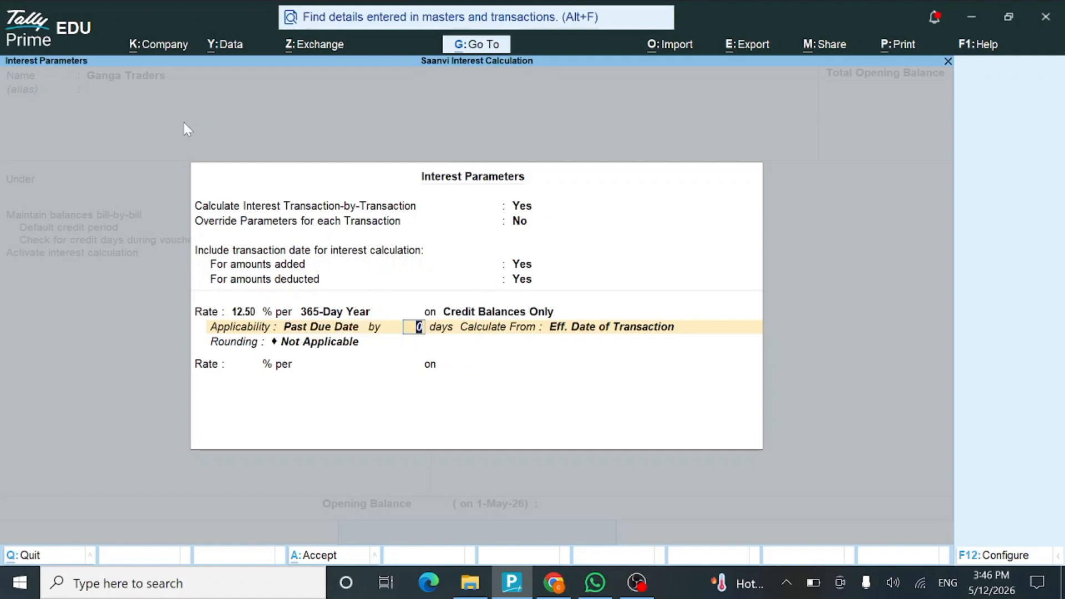
type("30")
key("Return")
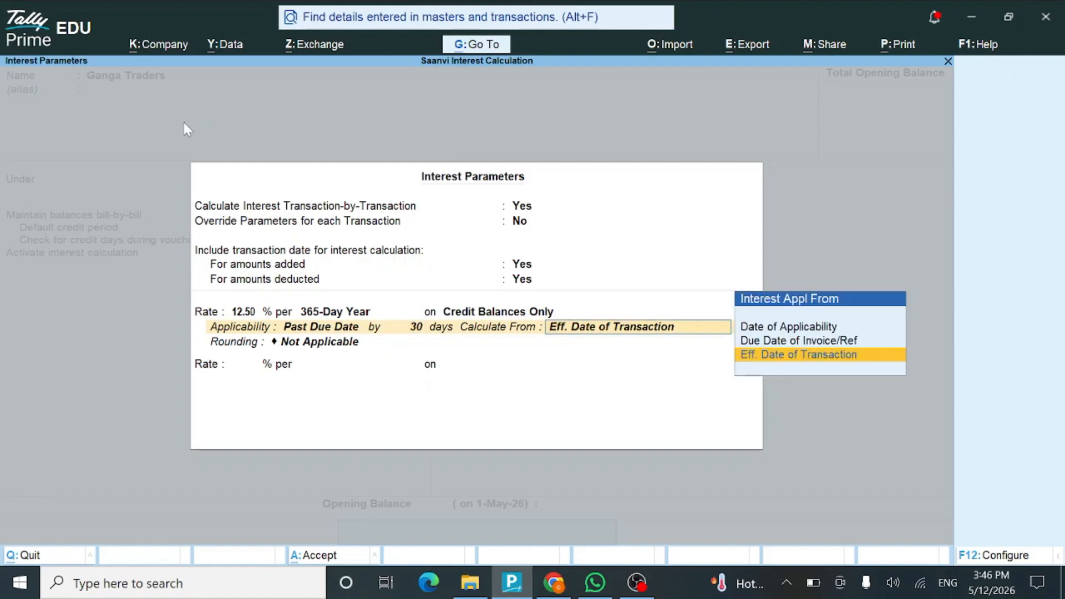
key("Up")
key("Up")
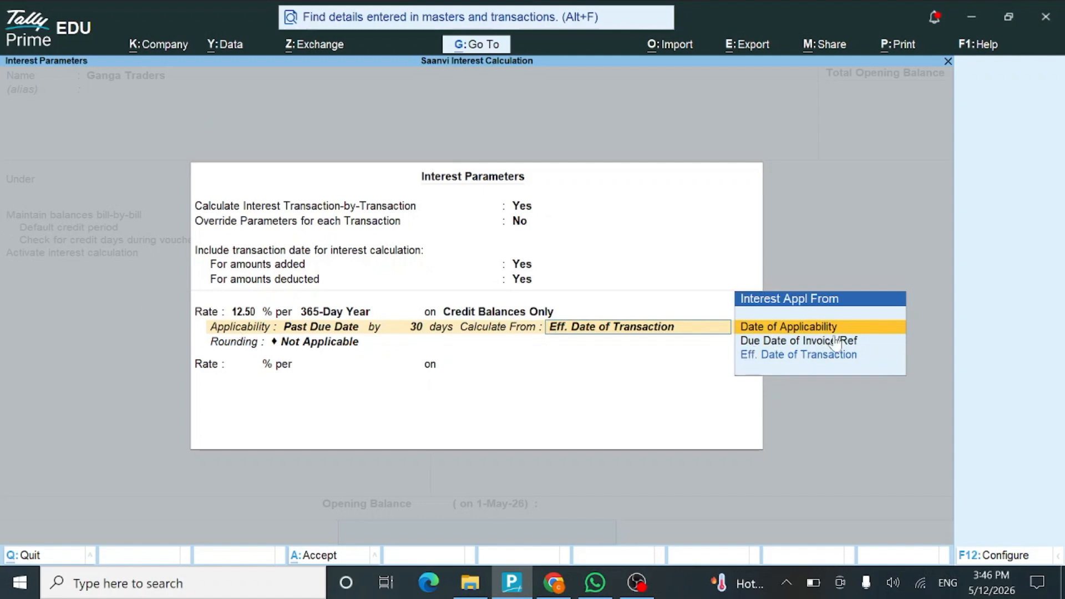
key("Return")
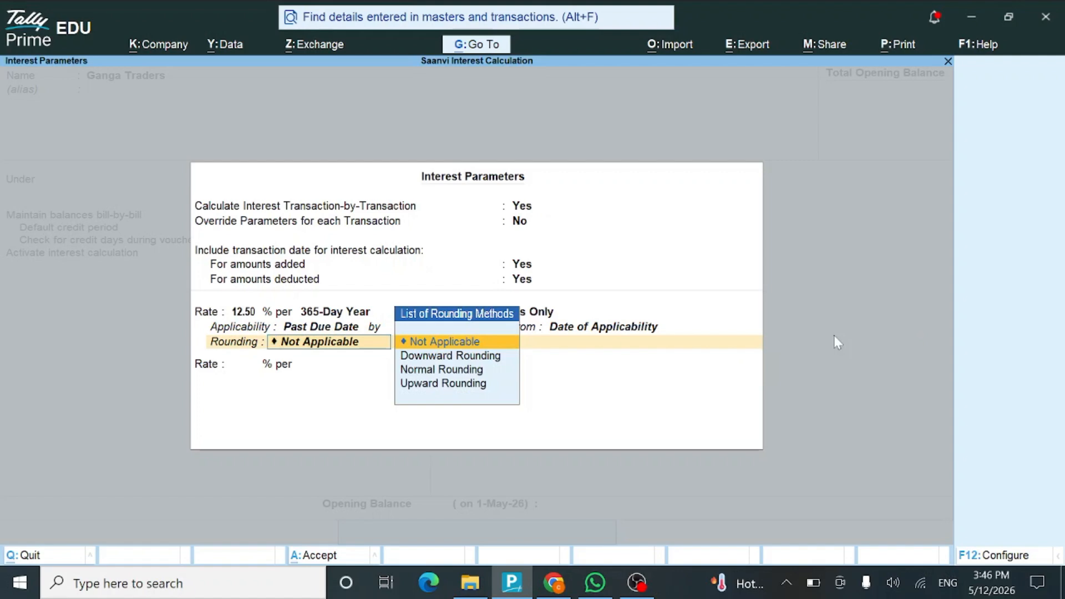
Apply Normal Rounding with a limit of 1, and save the interest parameters and the Ganga Traders ledger
key("Down")
key("Down")
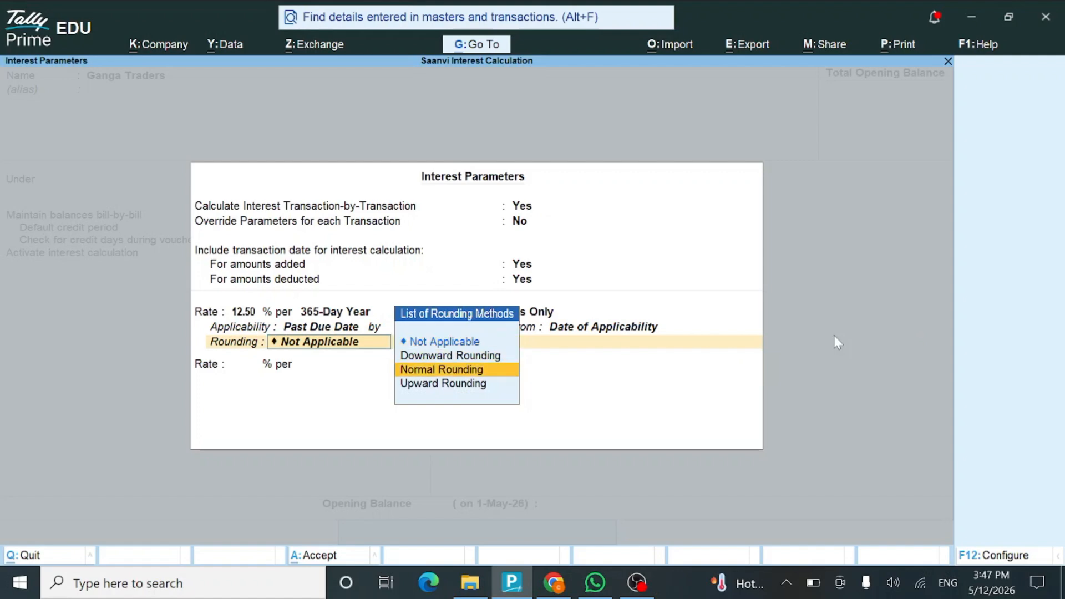
key("Return")
type("1")
key("Return")
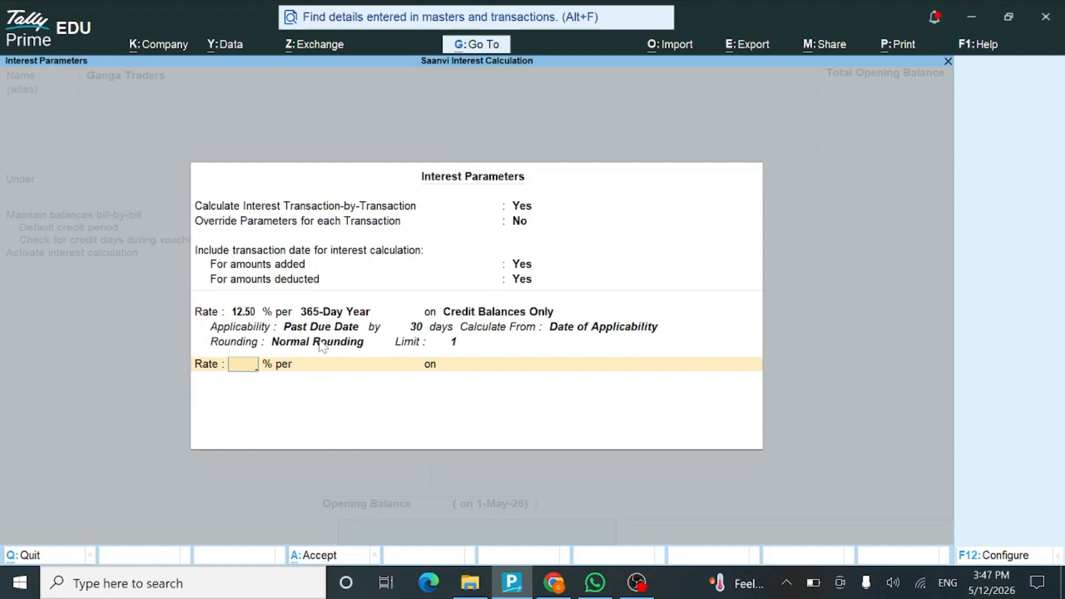
key("ctrl+a")
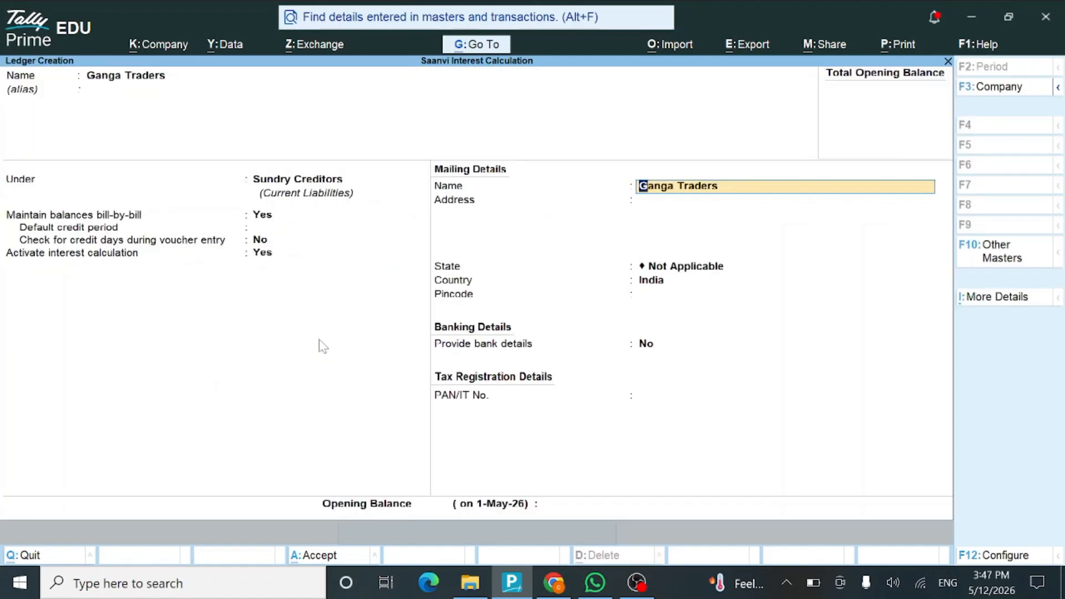
key("ctrl+a")
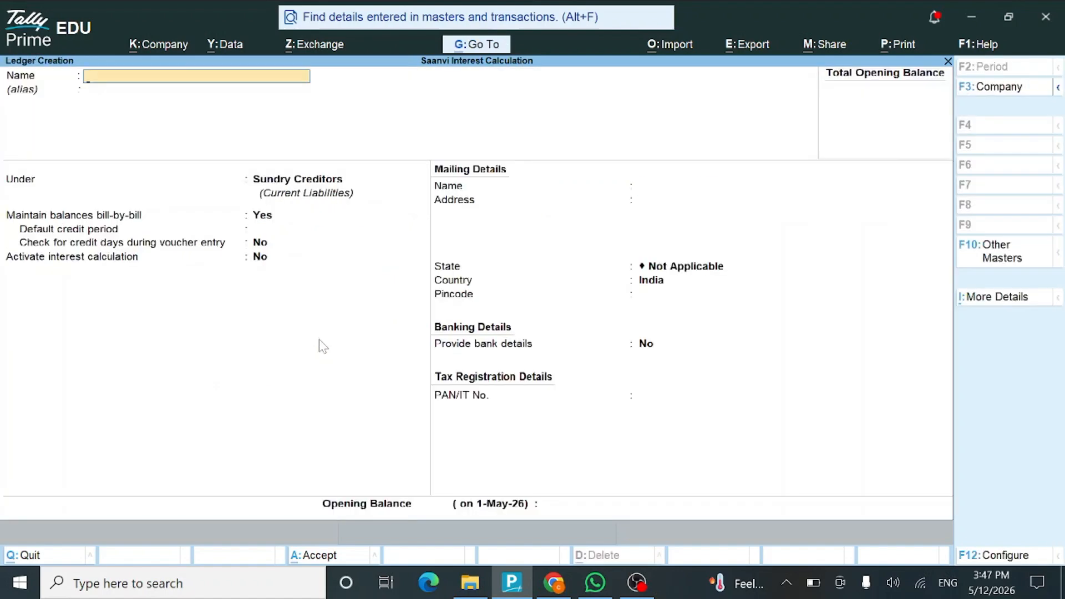
Name the new ledger Deepa Store and place it under the Sundry Debtors group
type("Deep")
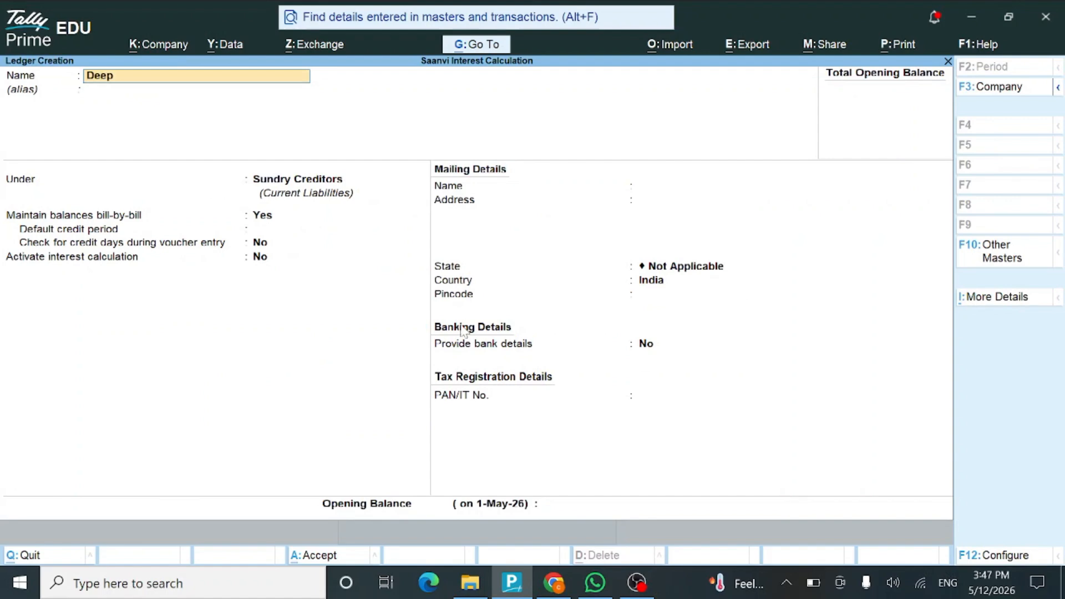
type("a Store")
key("Return")
type("Sund")
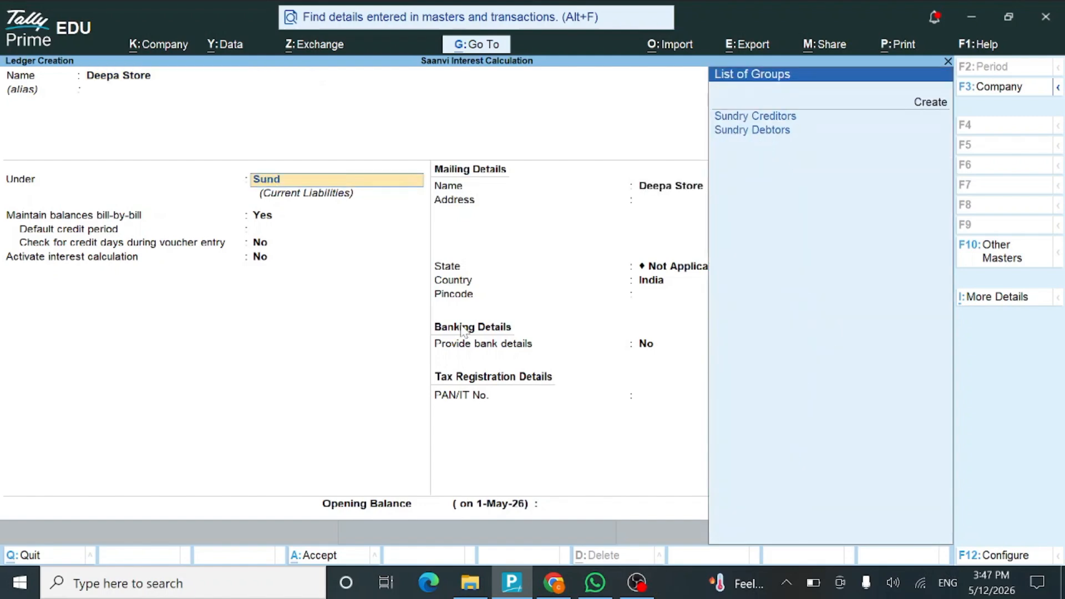
key("Down")
key("Return")
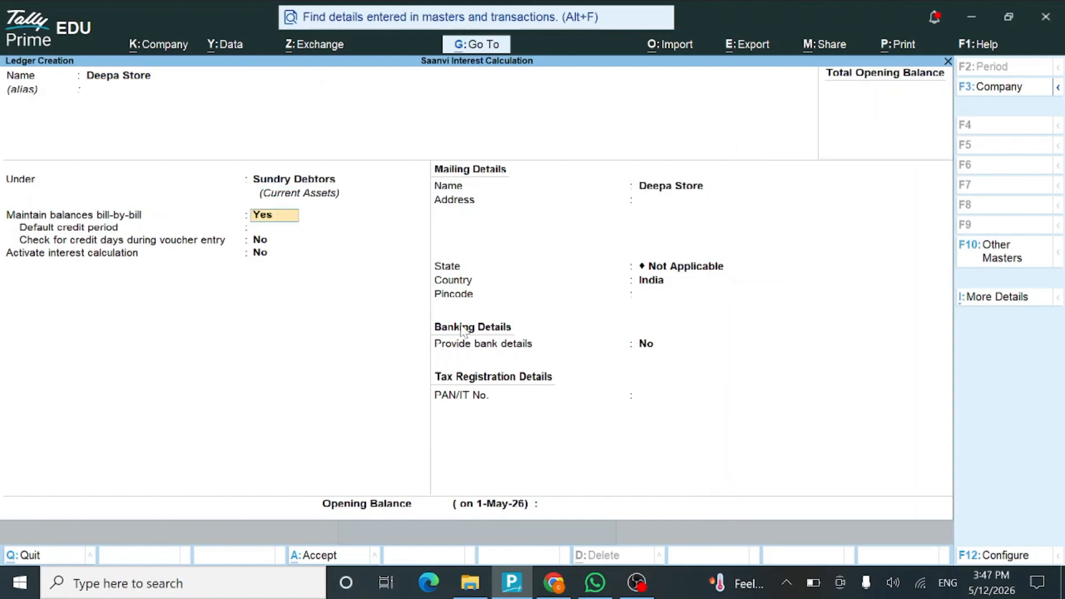
Keep bill-by-bill balances for Deepa Store, leave the credit period blank and credit-day checking off, and activate interest calculation
key("Return")
key("Return")
key("Return")
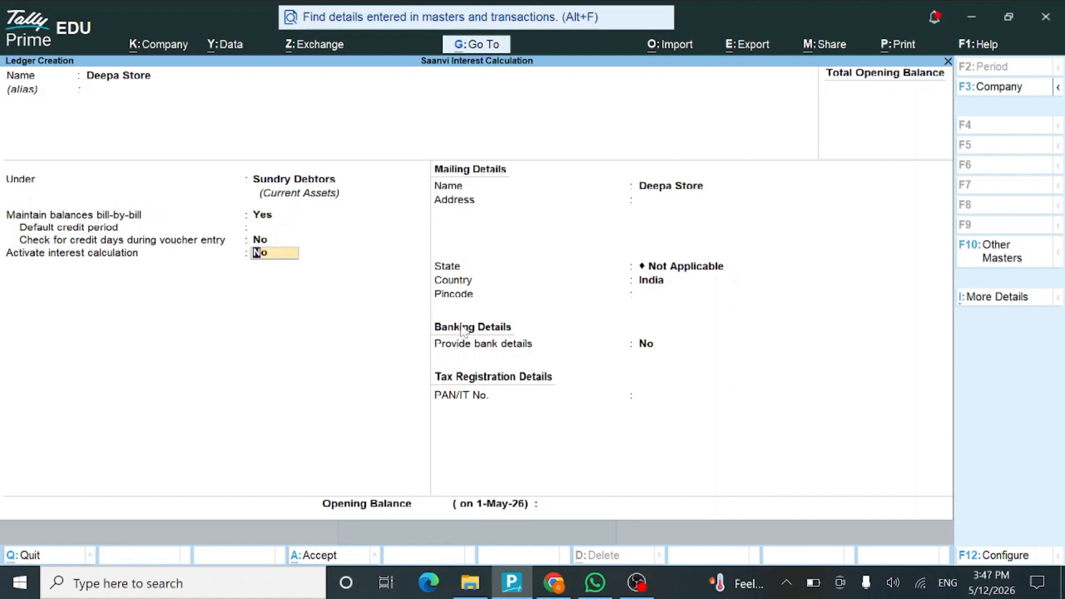
type("yes")
key("Return")
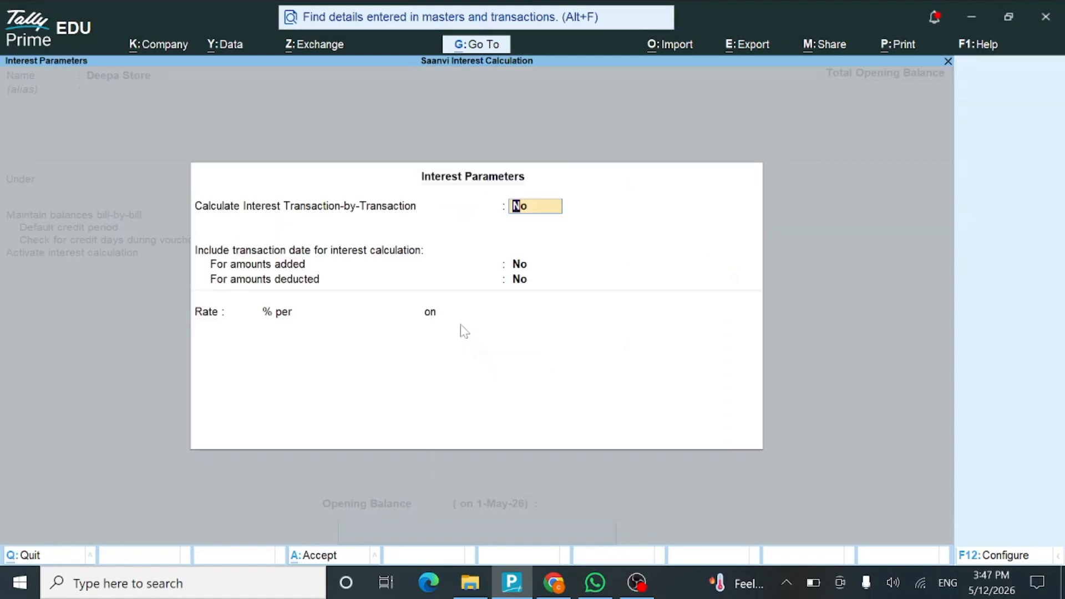
Calculate Deepa Store's interest transaction-by-transaction without per-transaction overrides, including the transaction date for amounts added and deducted
type("yes")
key("Return")
key("Return")
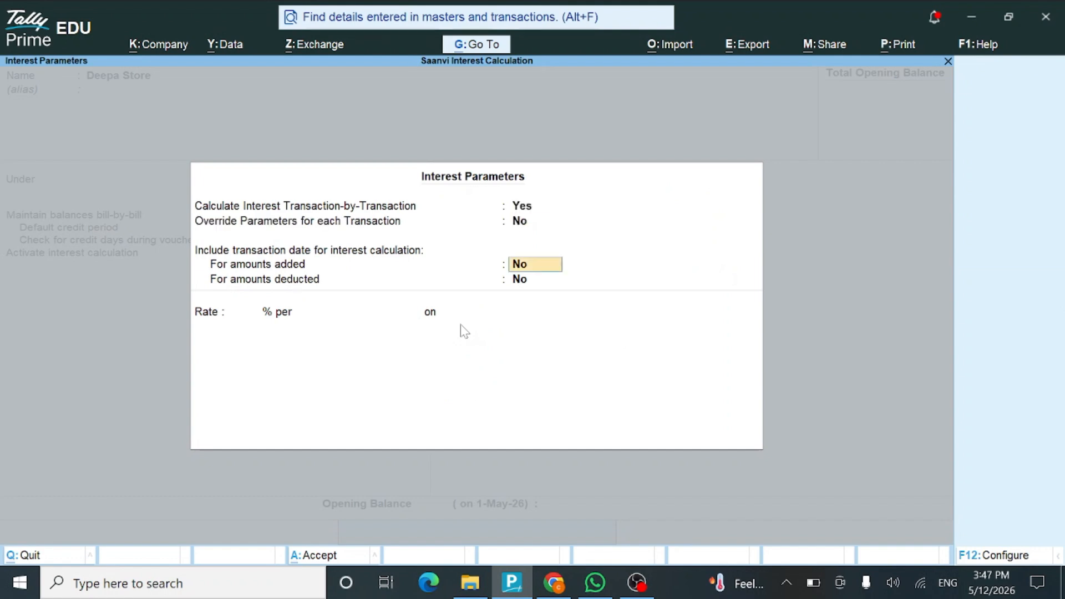
type("yes")
key("Return")
type("yes")
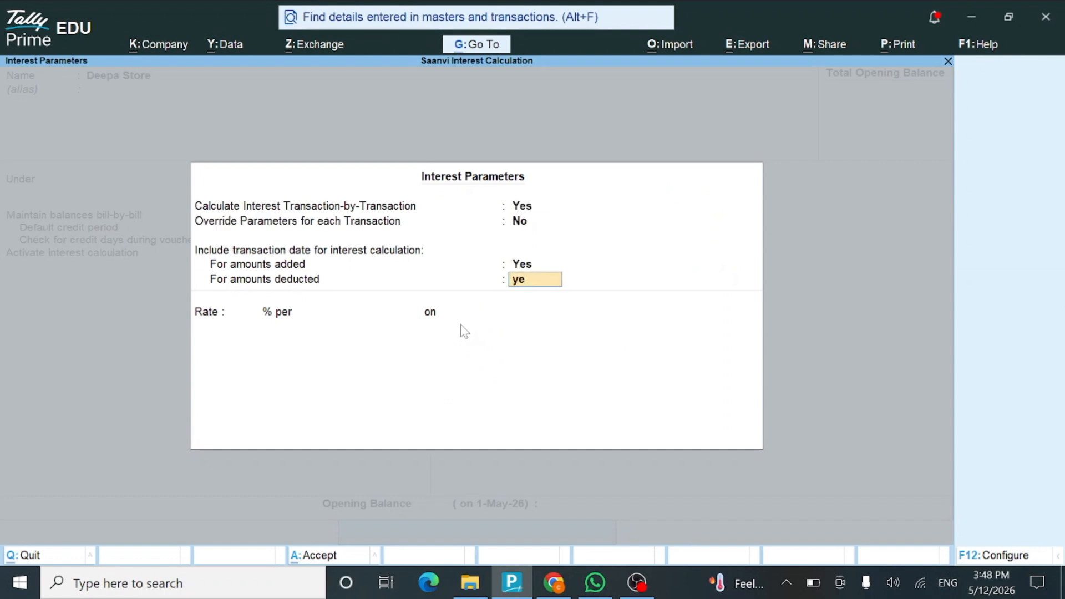
key("Return")
Set Deepa Store's interest rate to 12.5% per 365-Day Year on Debit Balances Only
type("12.5")
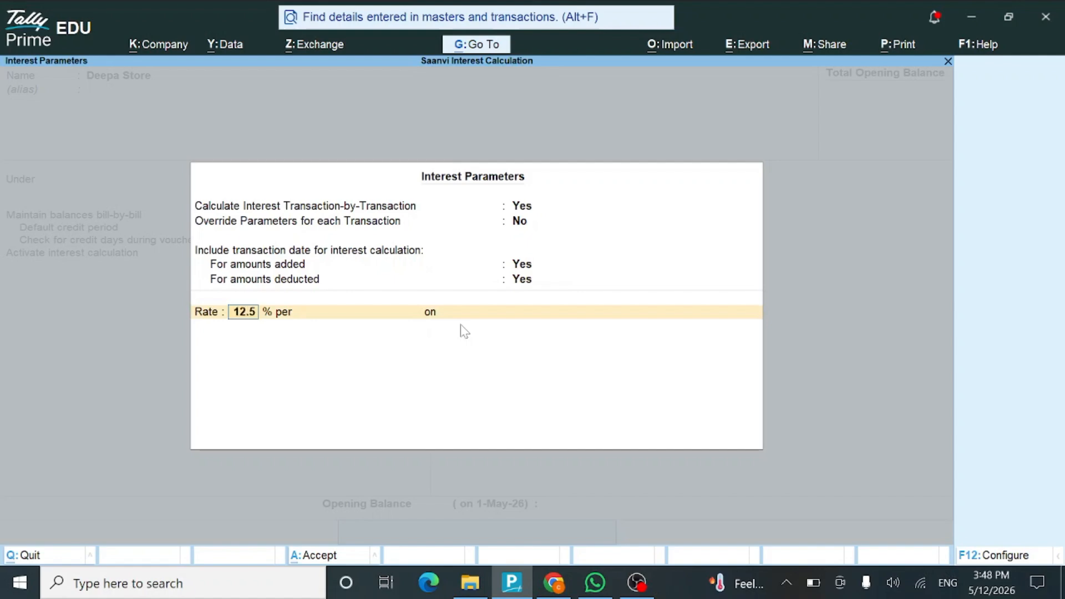
key("Return")
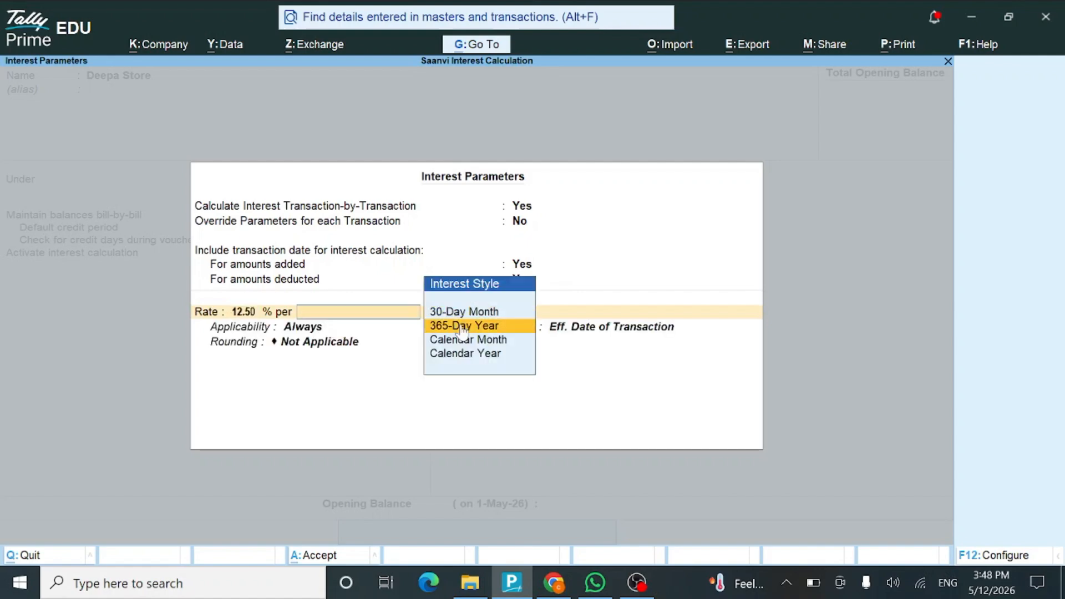
left_click(462, 327)
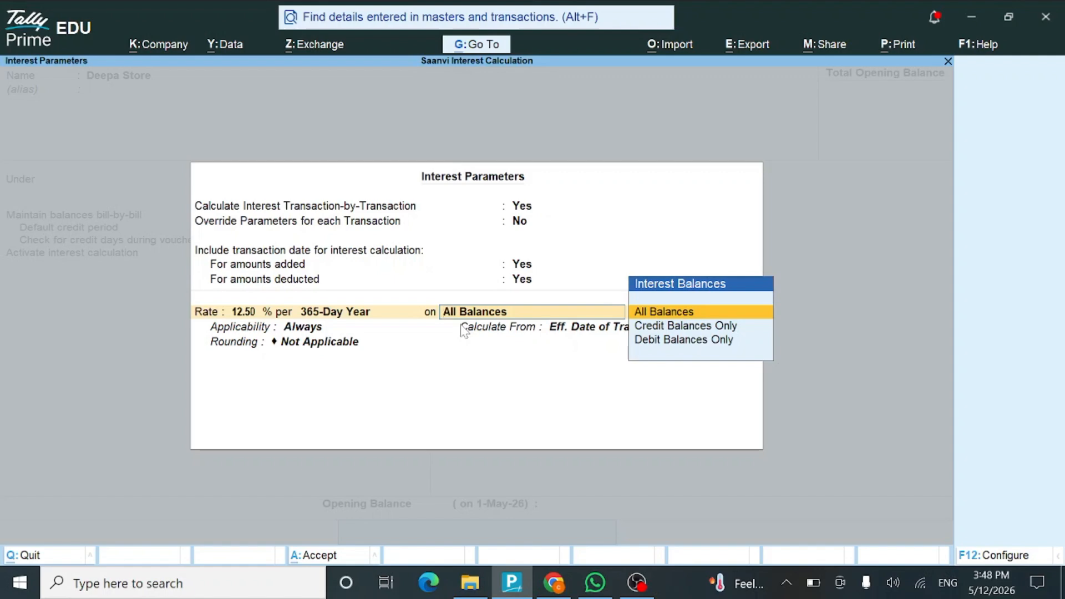
key("Down")
key("Down")
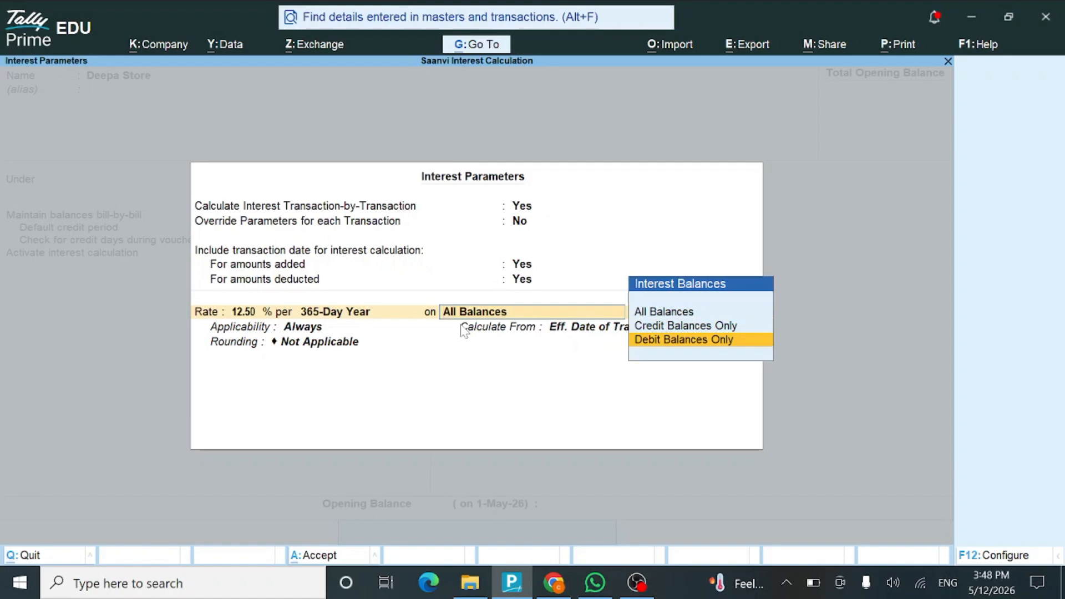
key("Return")
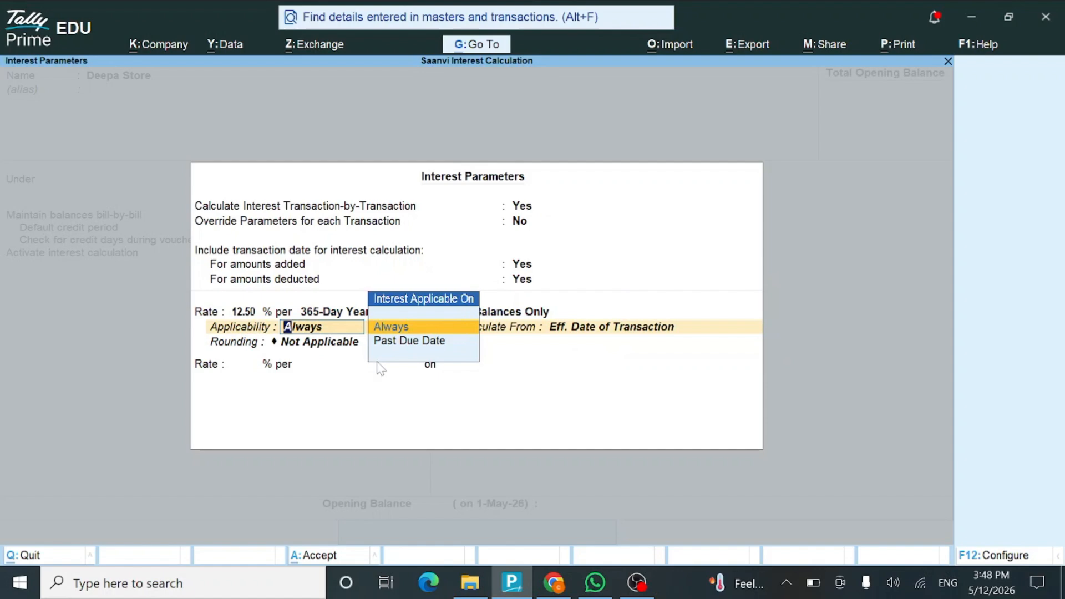
Make the interest applicable Always, calculated from the Due Date of Invoice/Ref
key("Return")
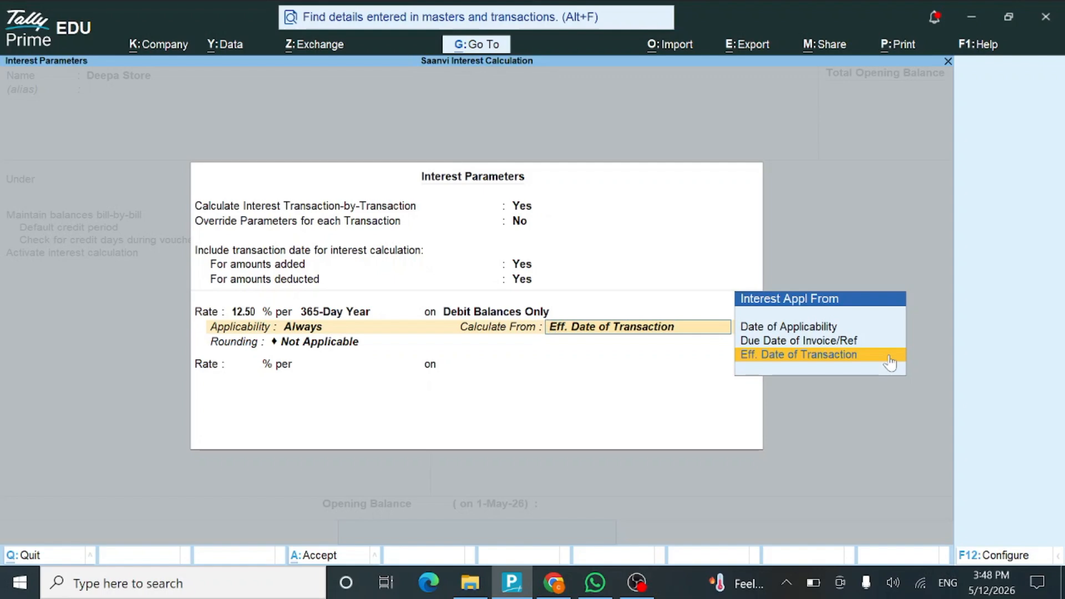
key("Up")
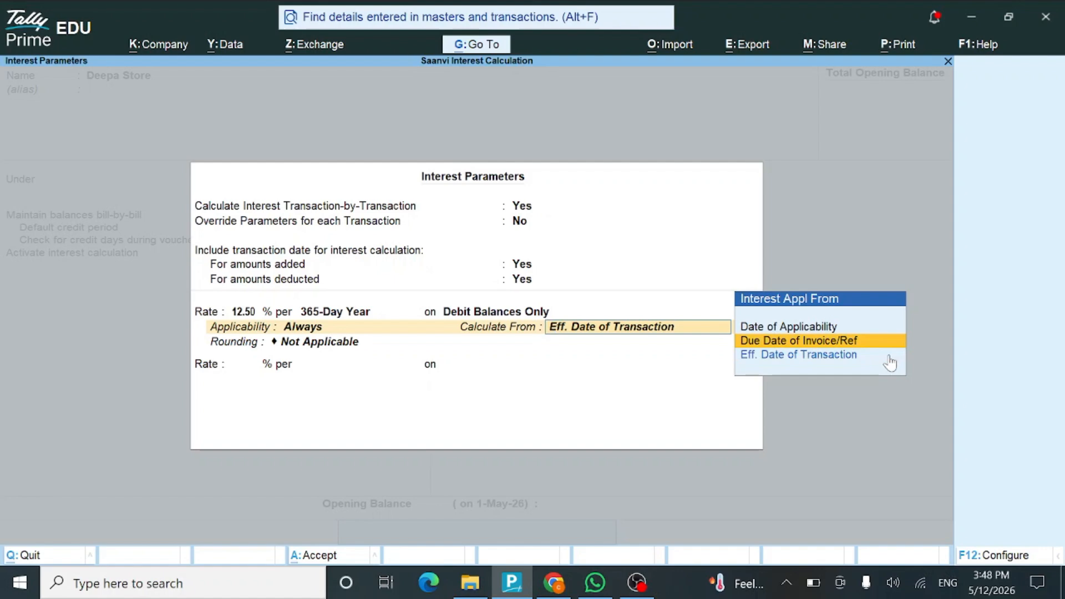
key("Return")
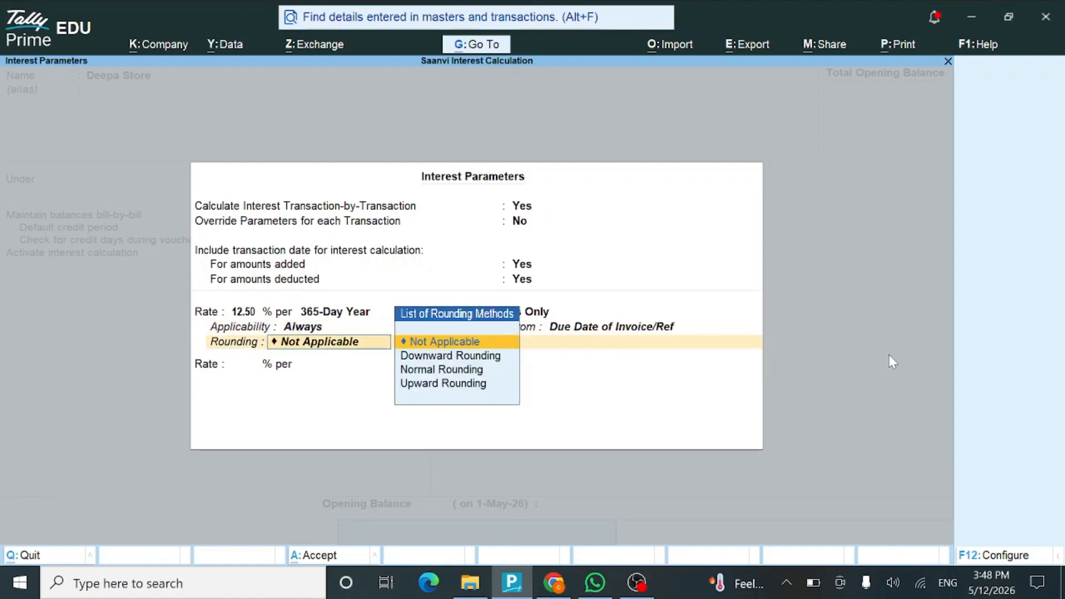
Apply Normal Rounding with a limit of 1, and save the interest parameters and the Deepa Store ledger
key("Down")
key("Down")
key("Return")
type("1")
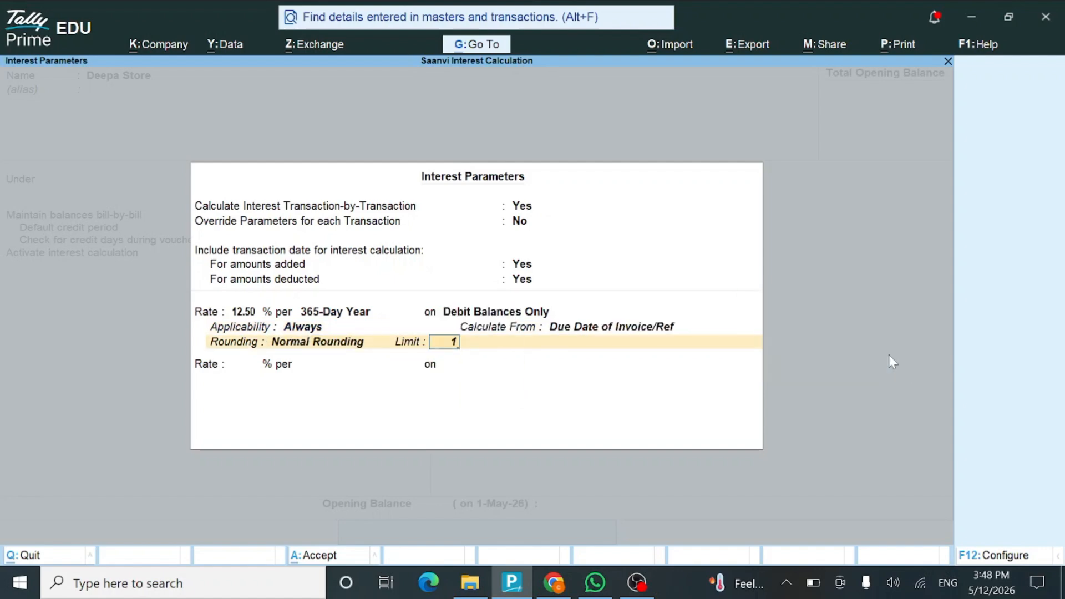
key("Return")
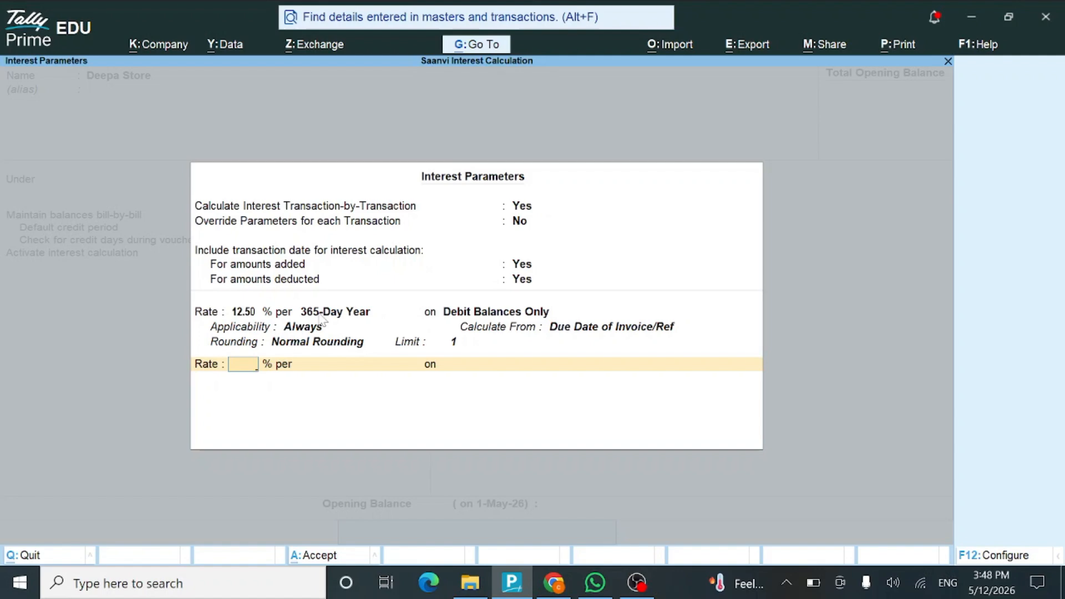
key("ctrl+a")
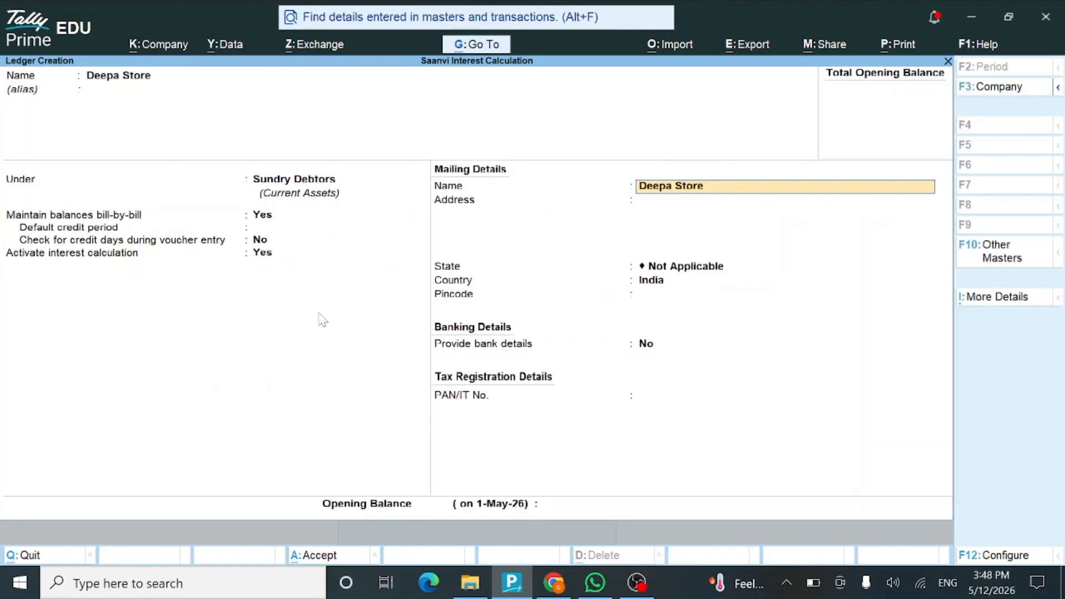
key("ctrl+a")
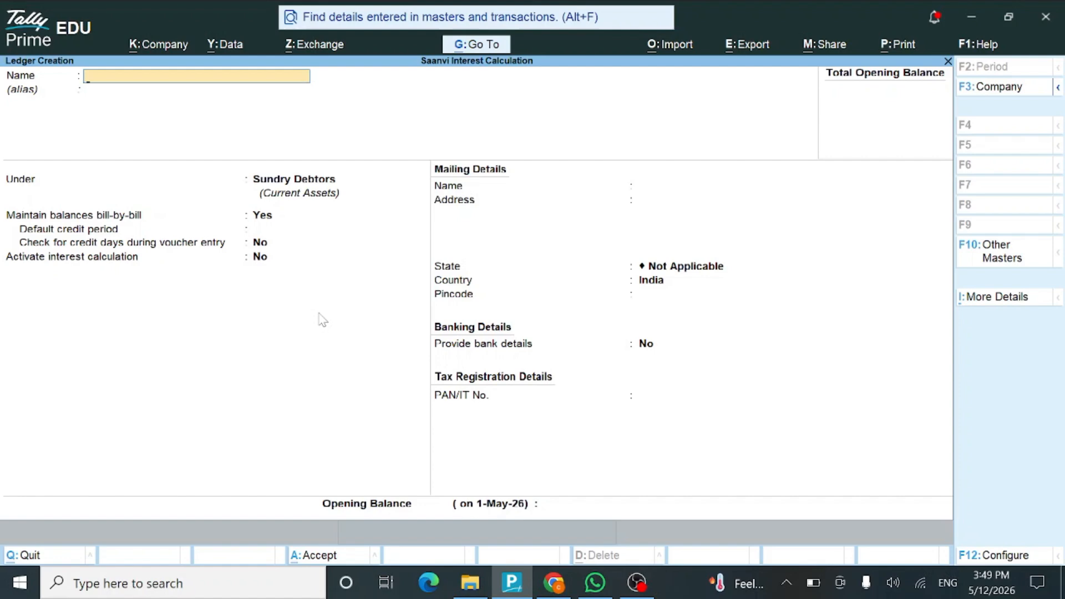
Name the new ledger Bajaj Finance Loan and place it under the Loans (Liability) group
type("Bajaj Finance Loan")
key("Return")
key("Return")
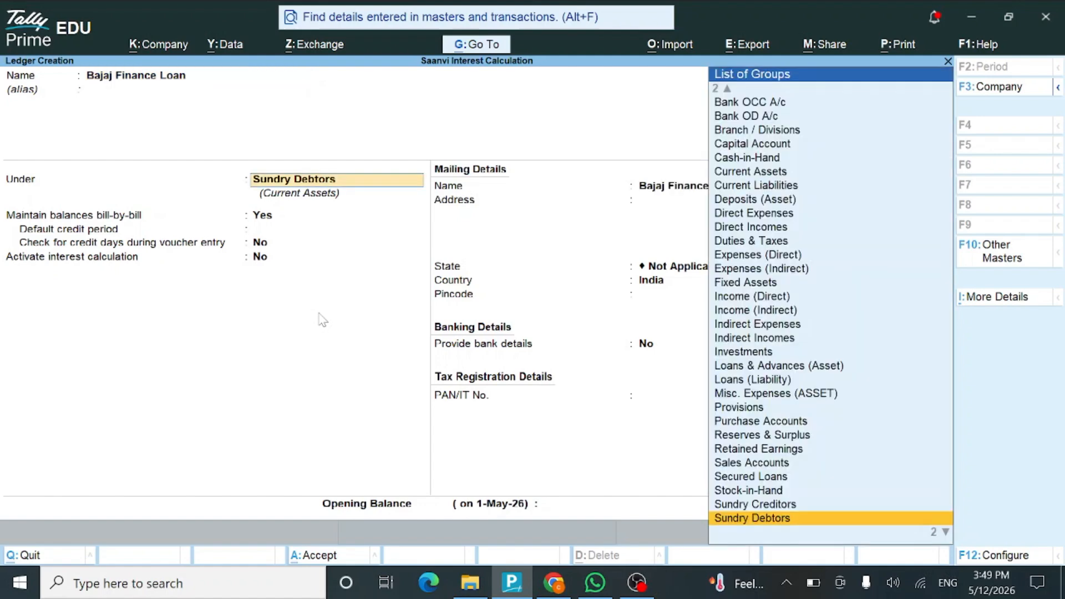
type("Loan")
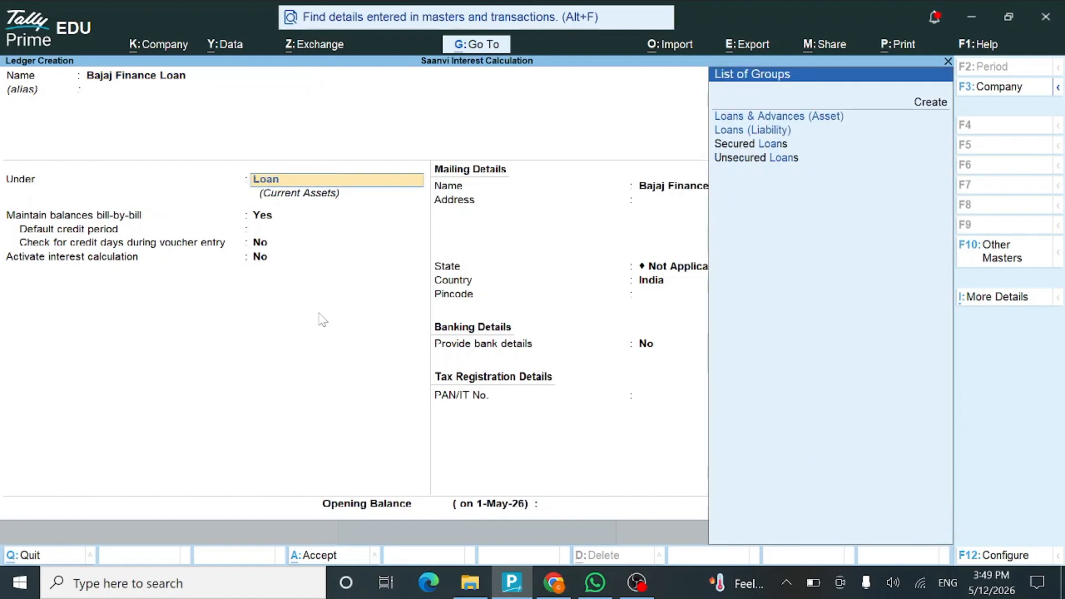
key("Down")
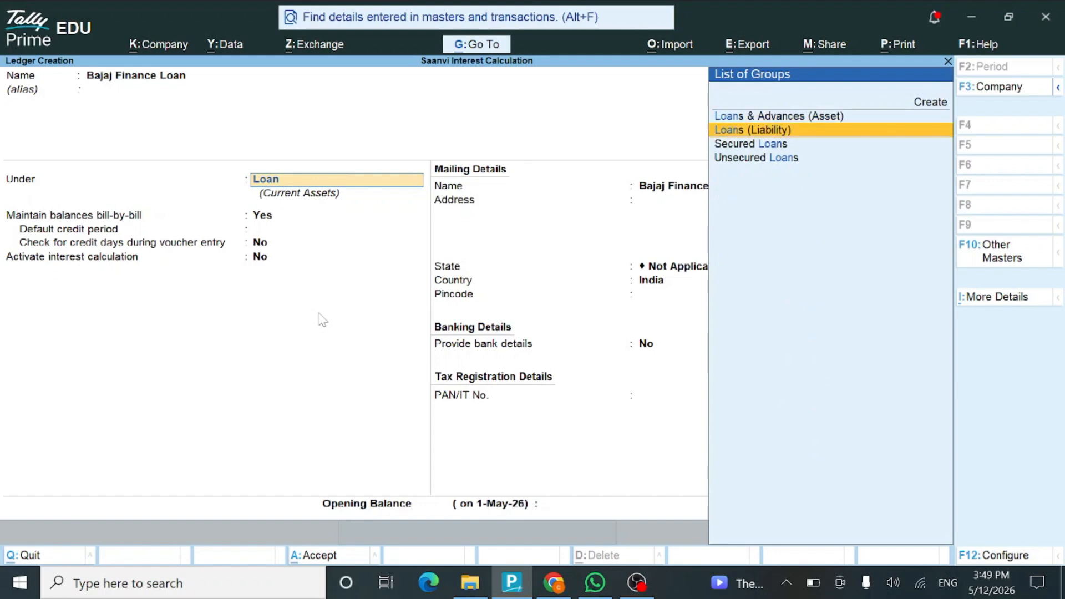
key("Return")
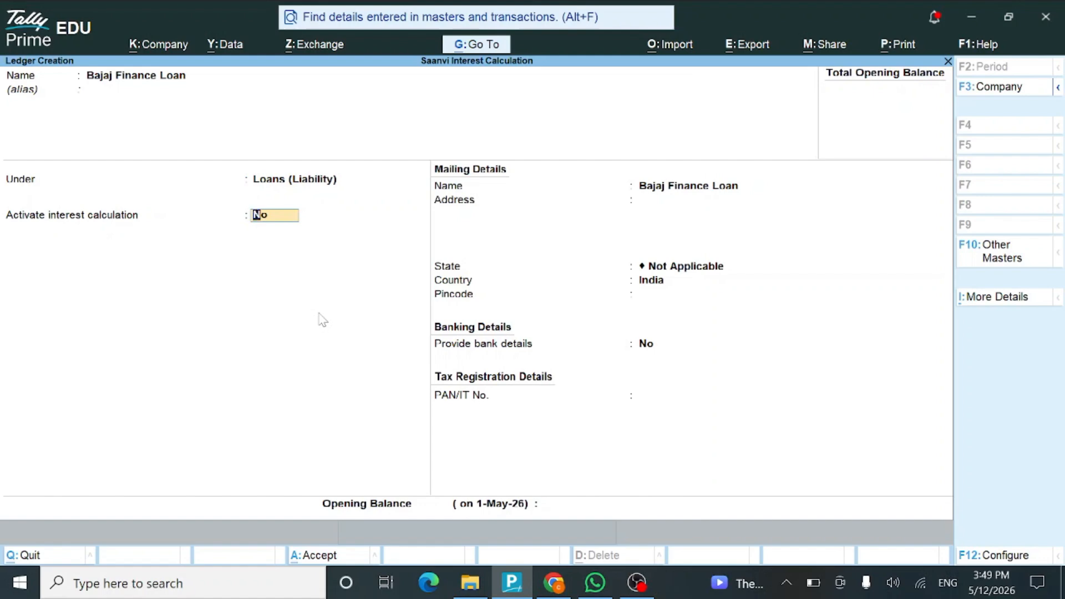
Activate interest calculation for Bajaj Finance Loan and include the transaction date for amounts added and deducted
type("yes")
key("Return")
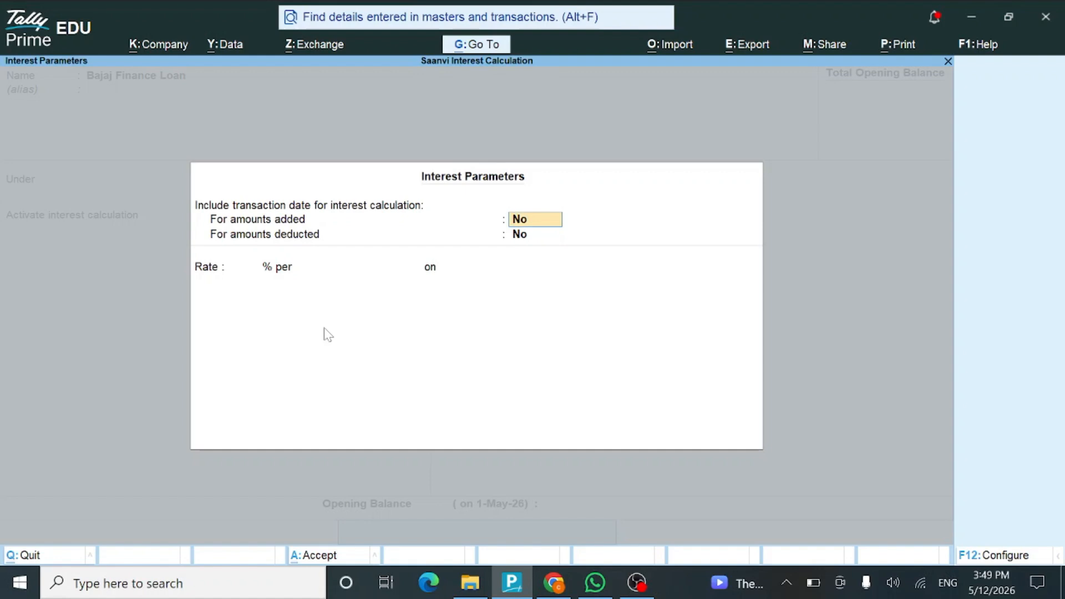
type("yes")
key("Return")
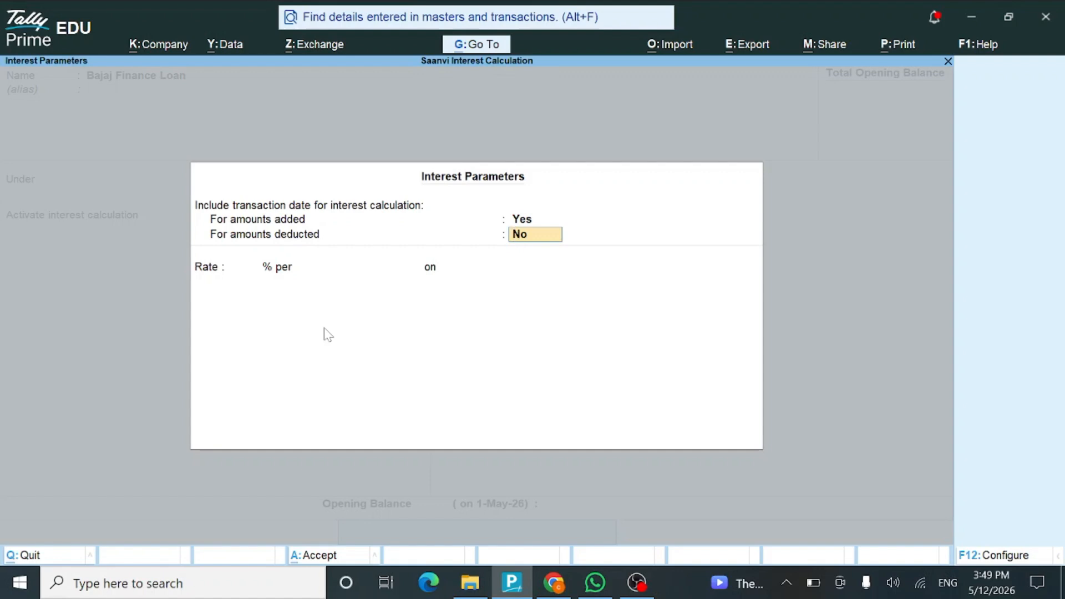
type("yes")
key("Return")
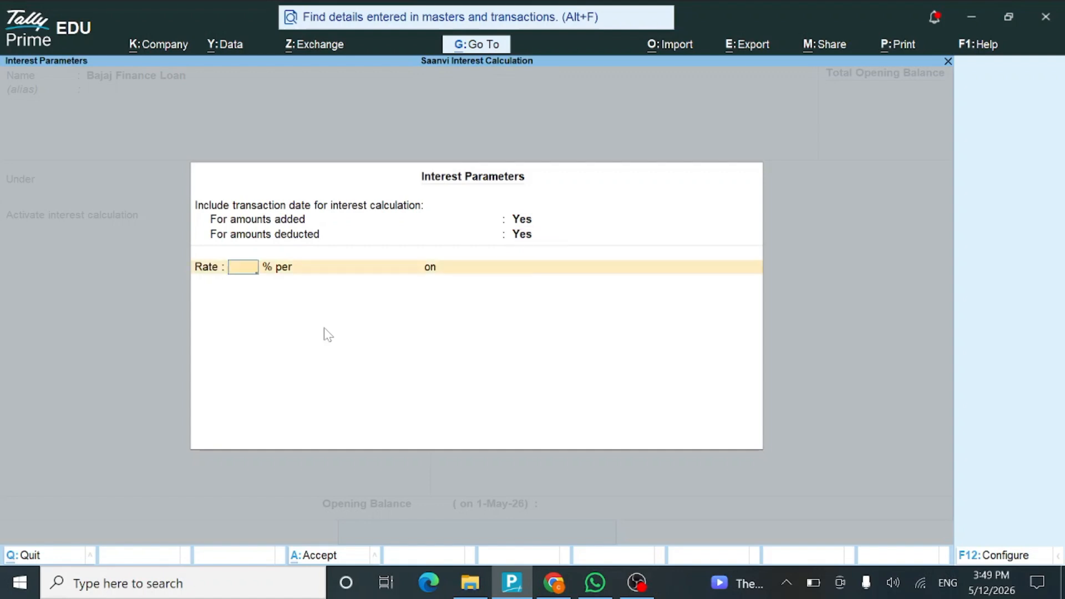
Set the loan's interest rate to 7.5% per 365-Day Year on Credit Balances Only
type("7.5")
key("Return")
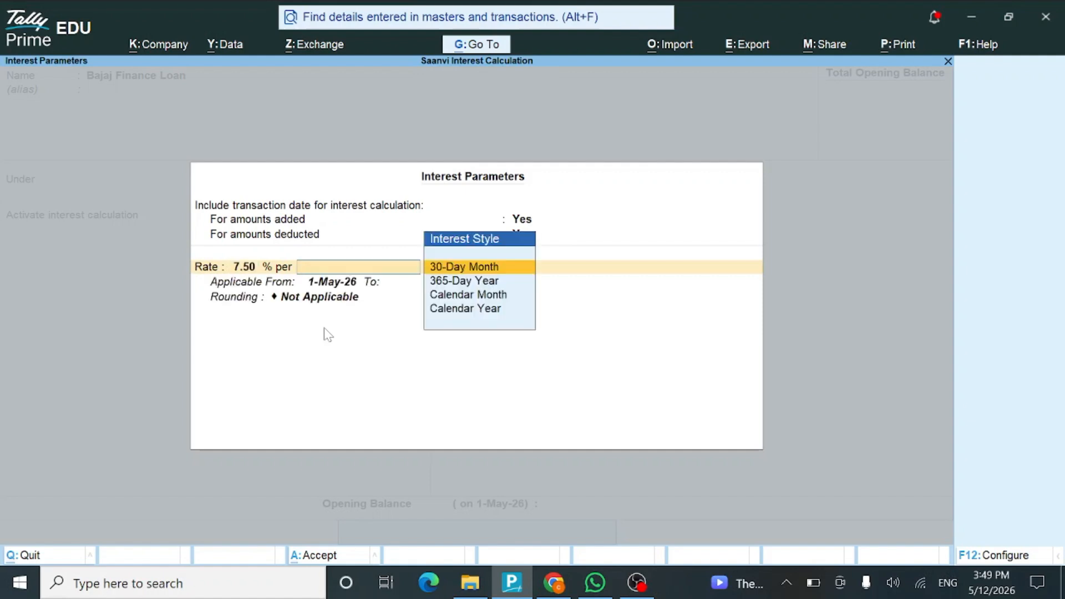
key("Down")
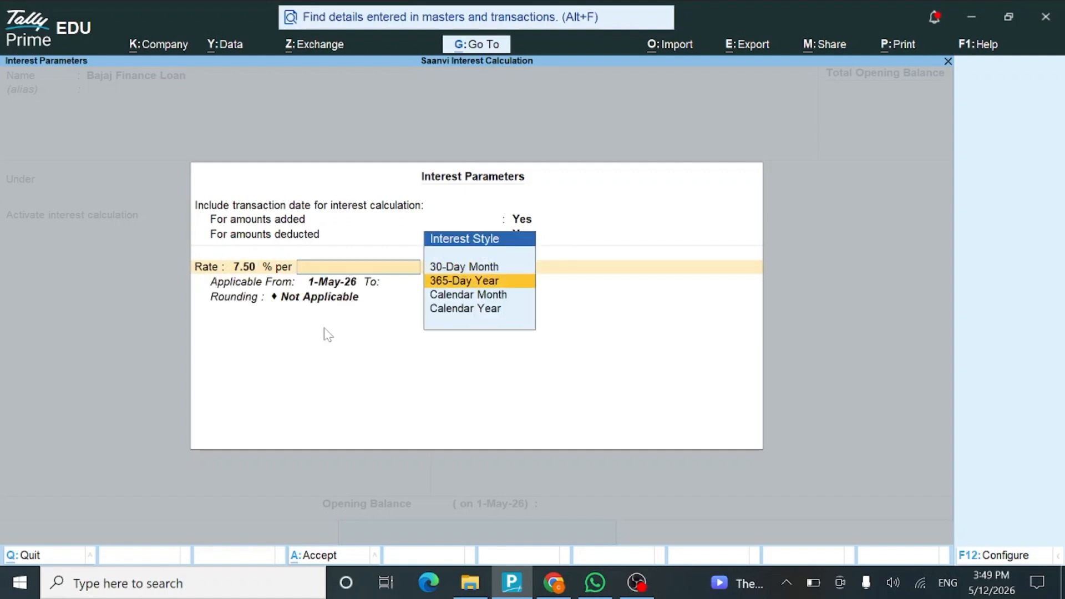
key("Return")
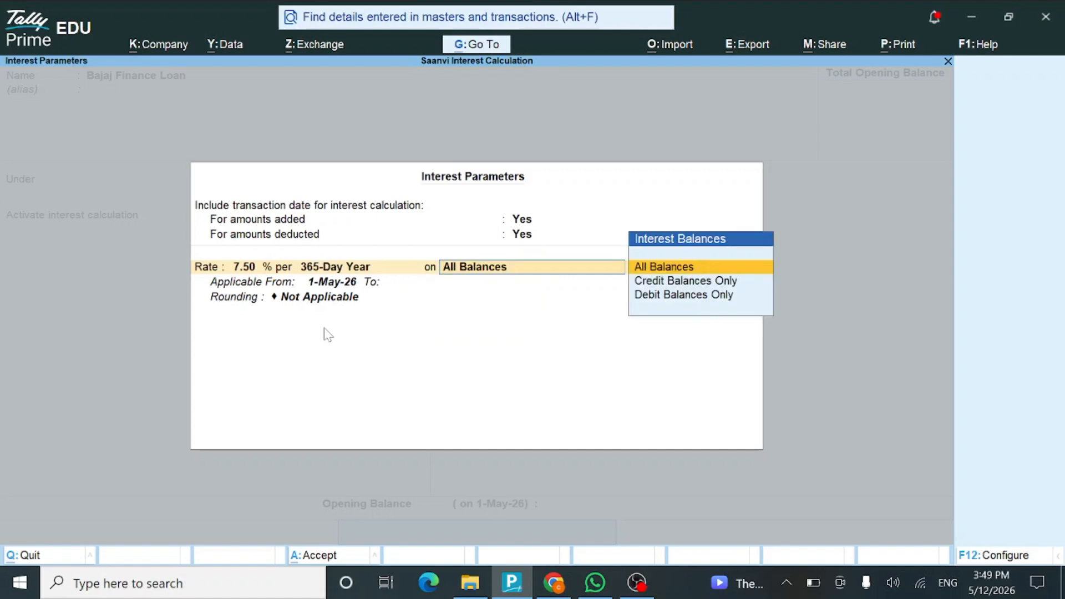
key("Down")
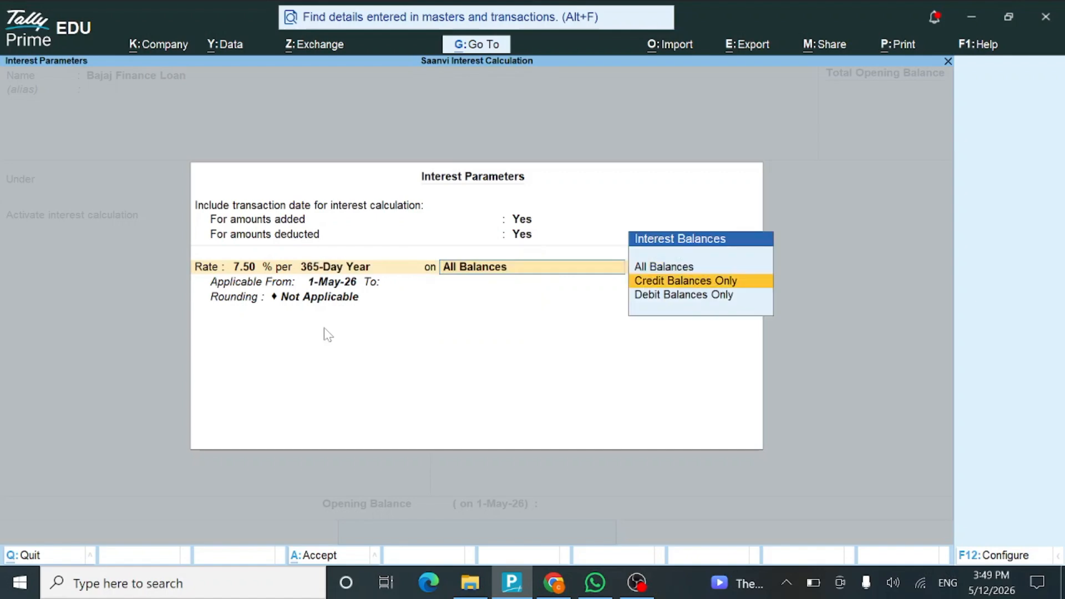
key("Return")
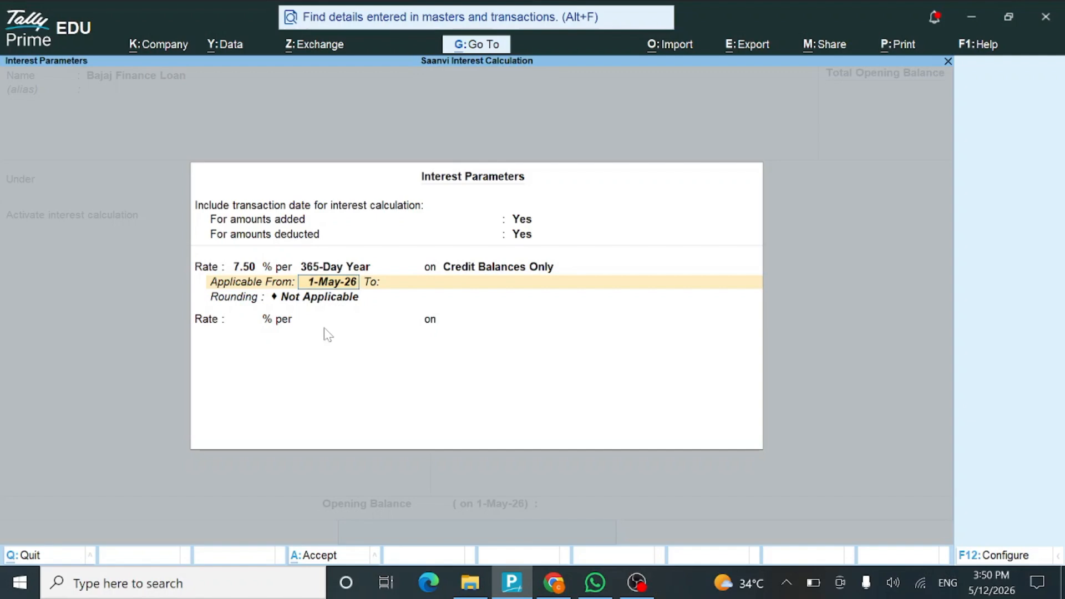
Make the loan's interest rate applicable from 1-May-26 to 31-Mar-27
key("Return")
type("31-3-2")
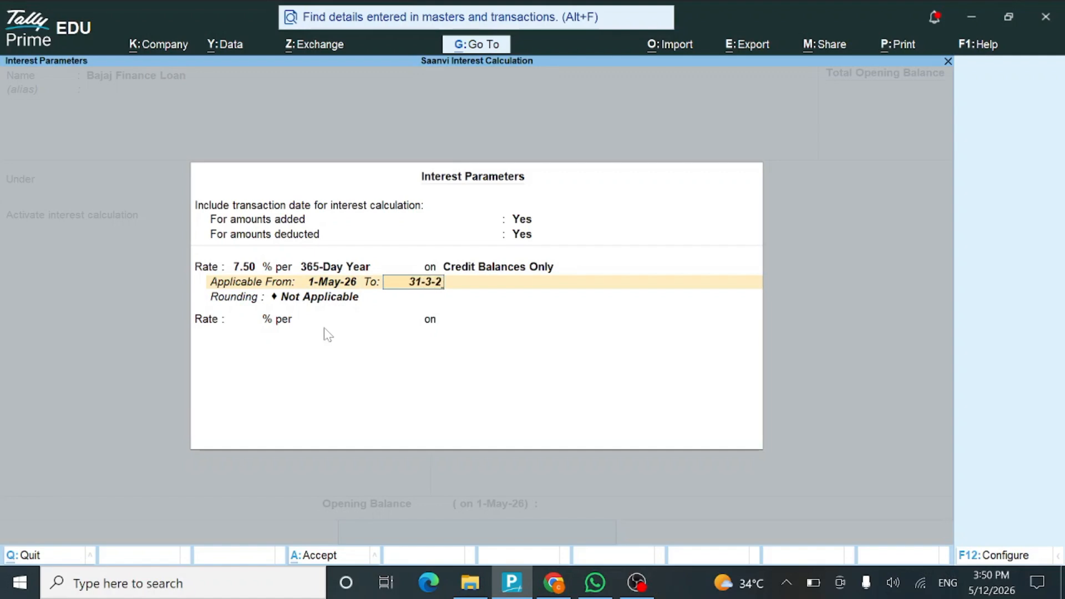
type("7")
key("Return")
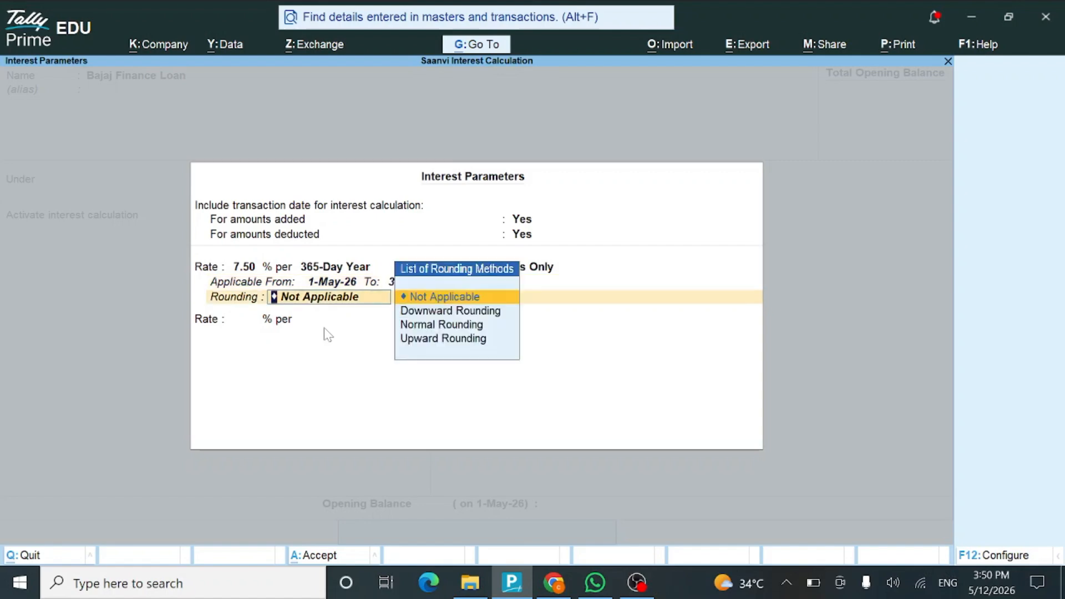
Apply Normal Rounding with a limit of 1 to the loan's interest
key("Down")
key("Down")
key("Return")
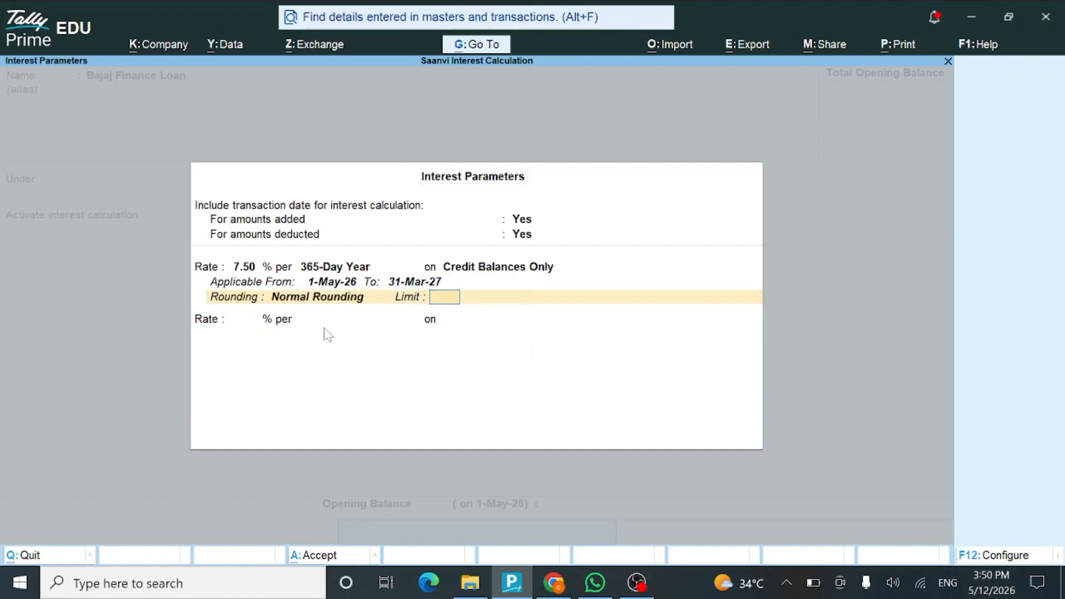
type("1")
key("Return")
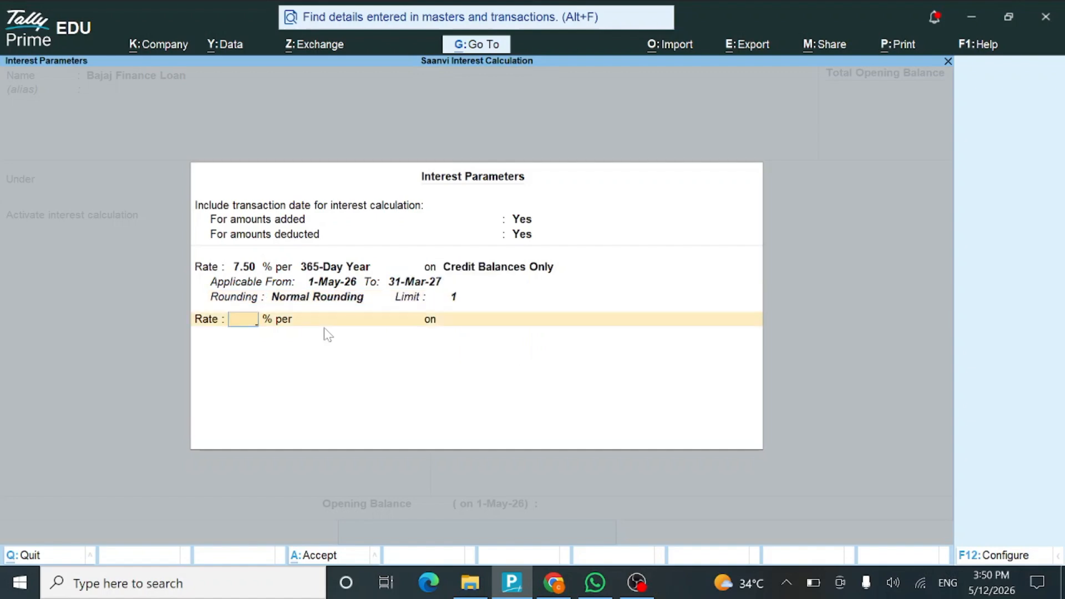
Finish the interest parameters and save the Bajaj Finance Loan ledger
key("Return")
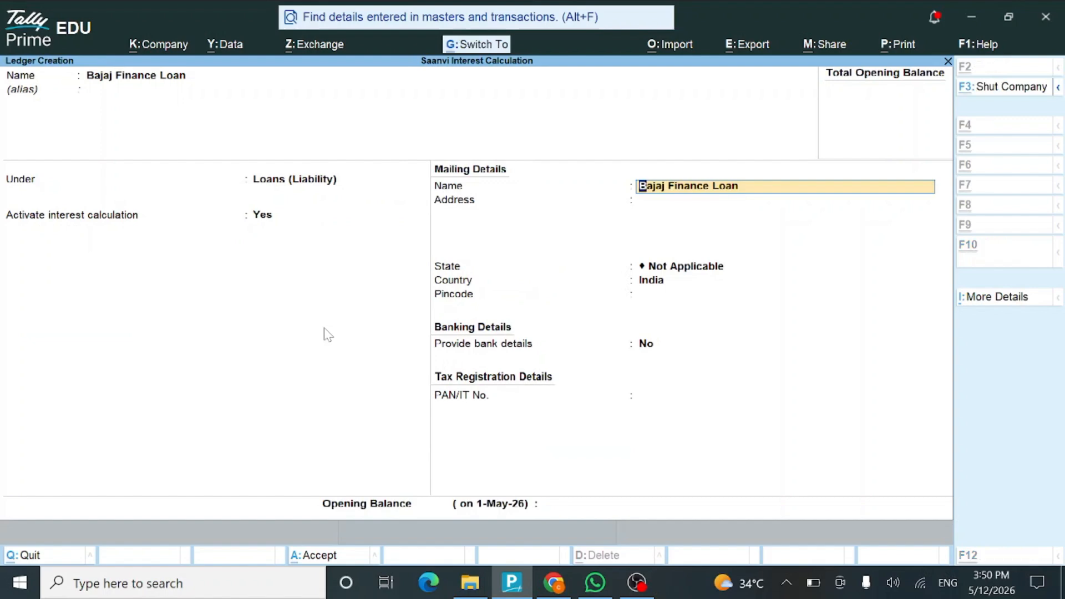
key("ctrl+a")
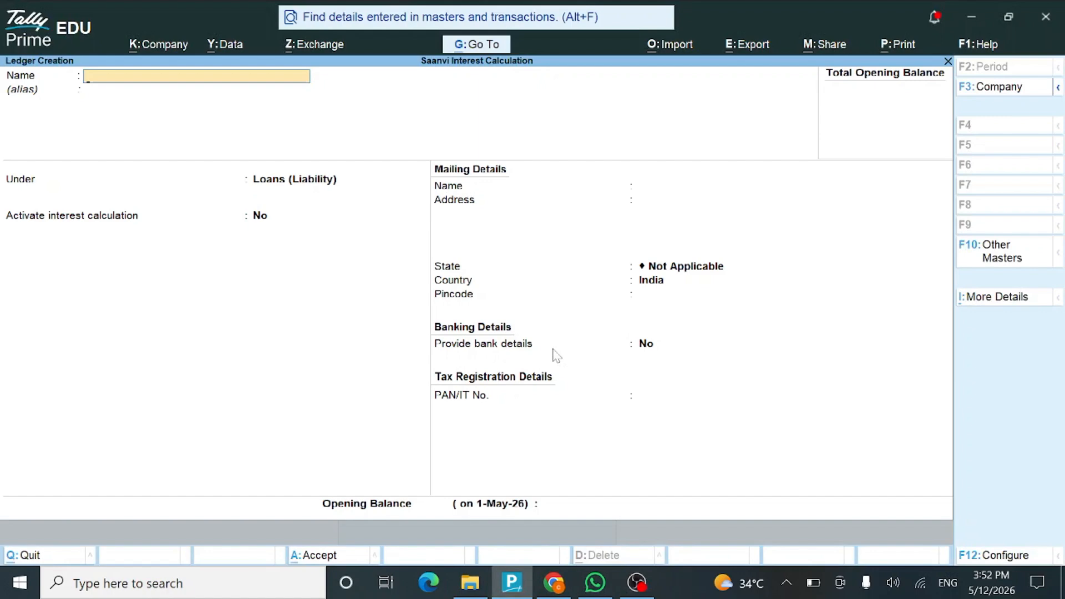
Name the new ledger Received Interest
type("Received")
type(" Inteerst")
key("BackSpace")
key("BackSpace")
key("BackSpace")
key("BackSpace")
type("rest")
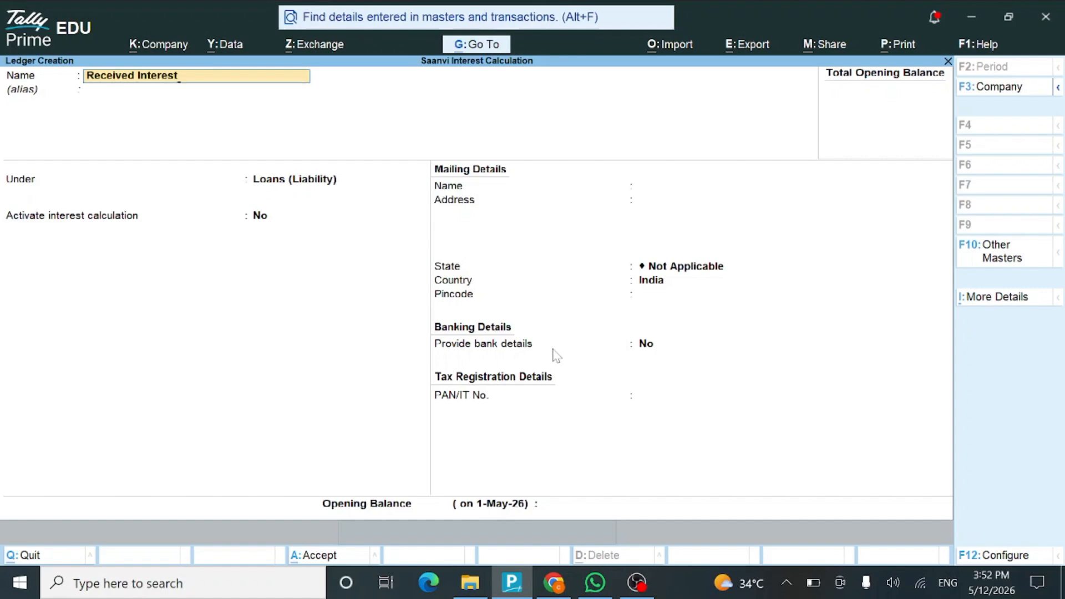
Place the Received Interest ledger under Indirect Incomes, keep its type Not Applicable and save it
key("Return")
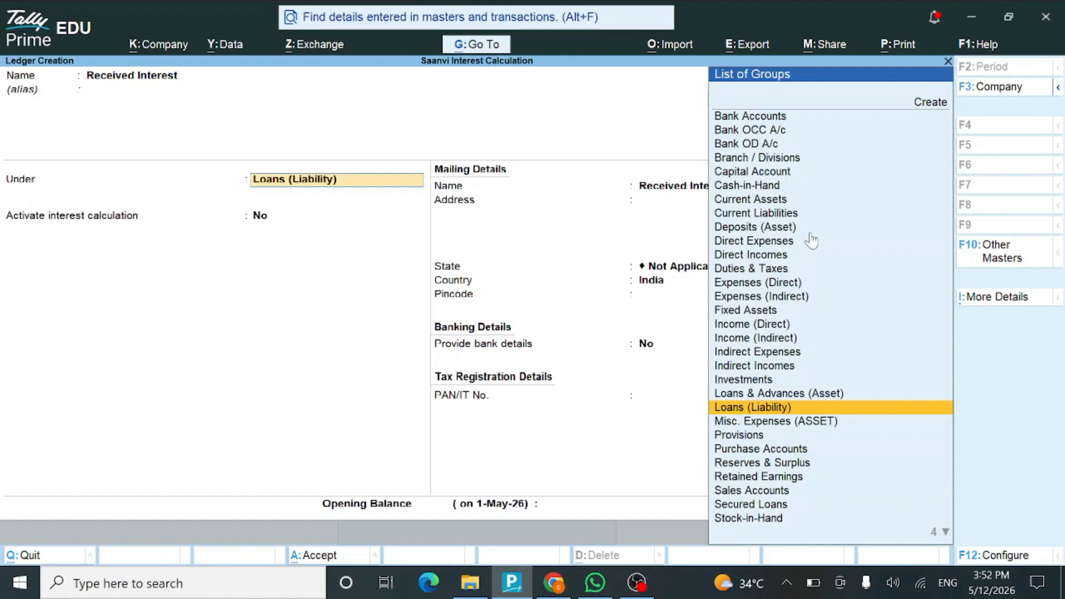
type("In")
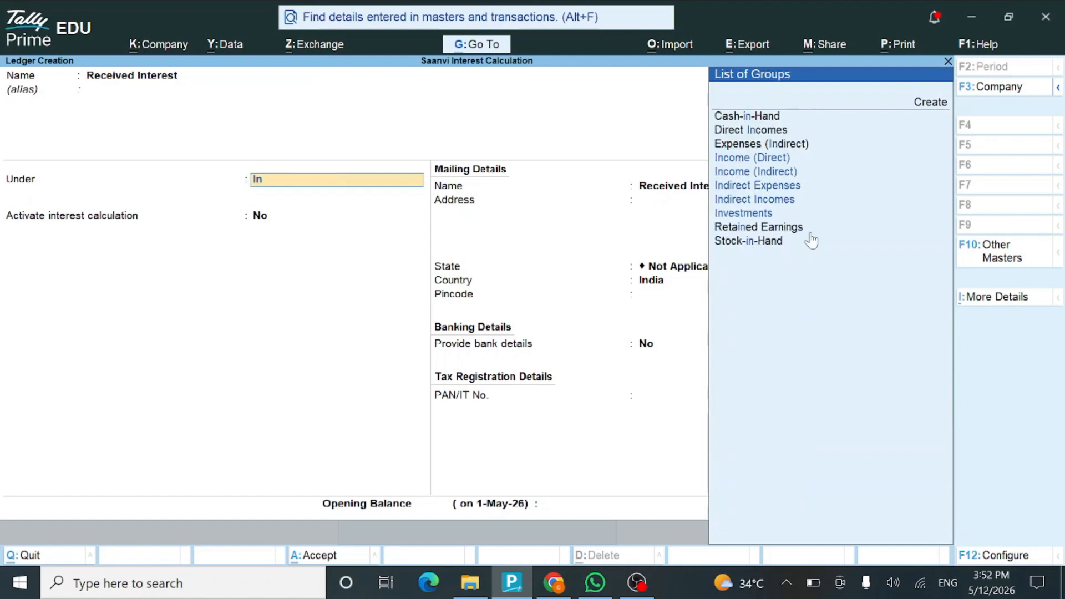
key("Down")
key("Down")
key("Down")
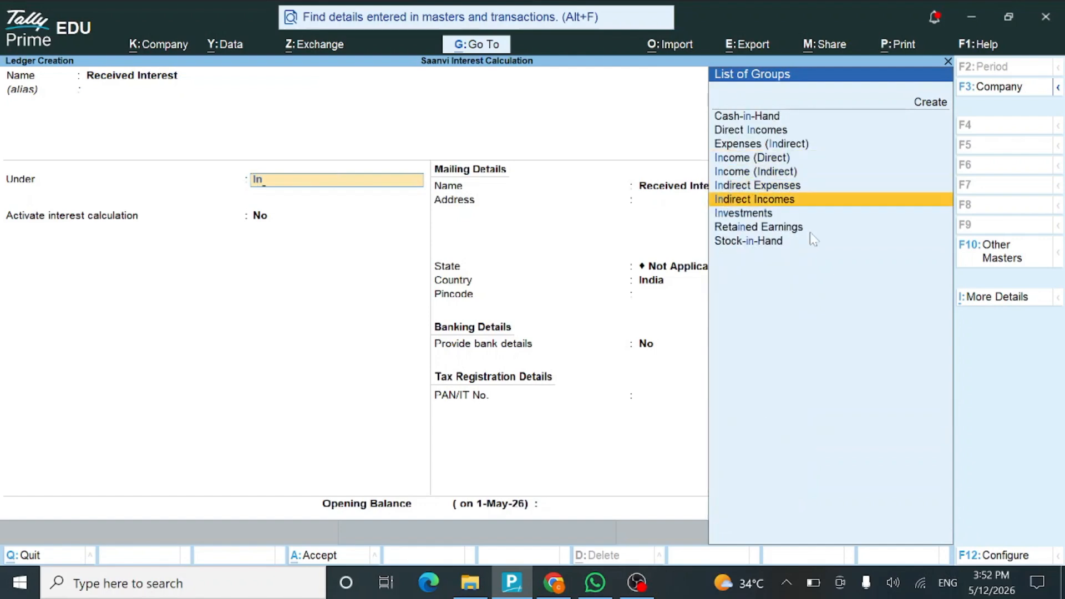
key("Return")
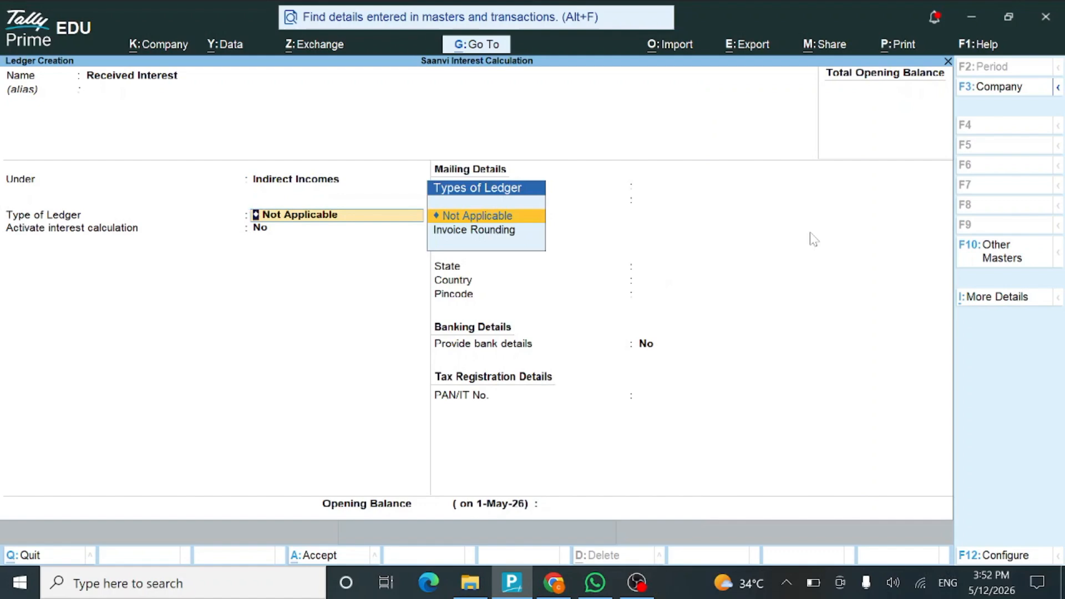
key("ctrl")
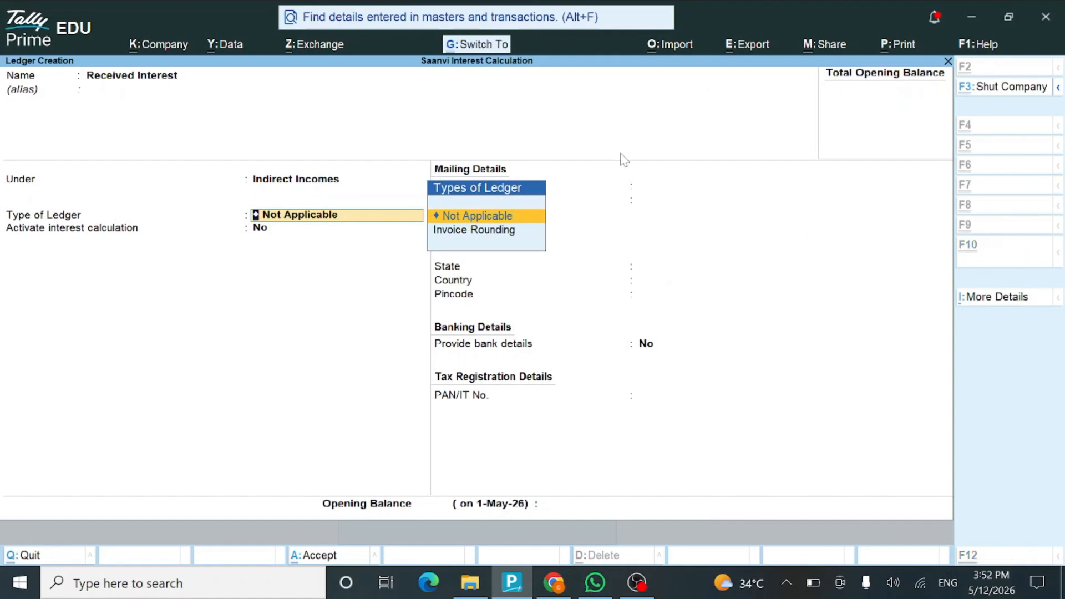
key("ctrl+a")
Name the next new ledger Paid Interest
type("Paid")
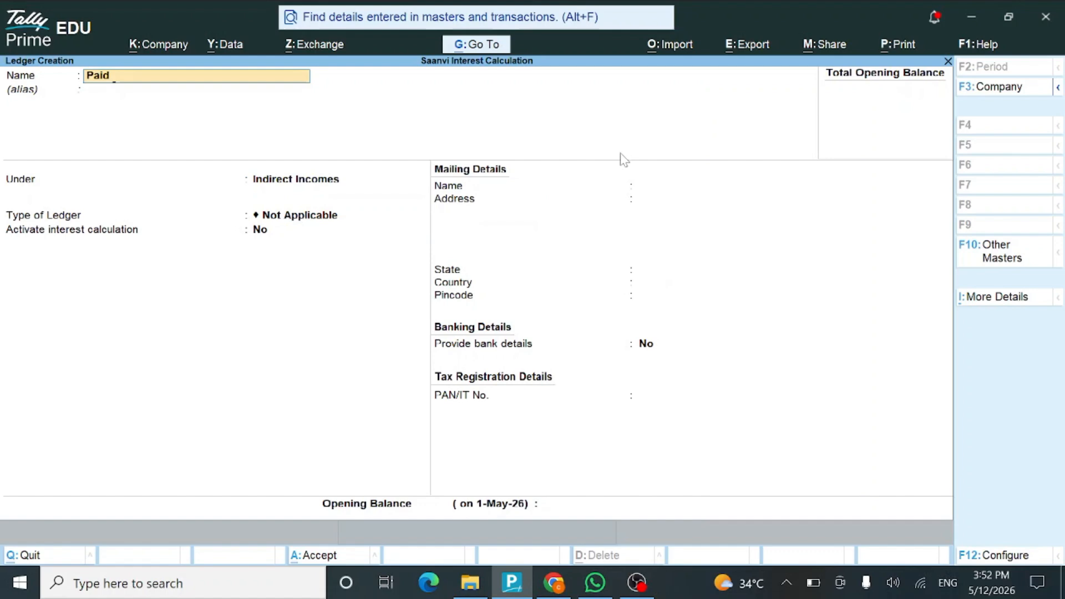
type(" Interest")
key("BackSpace")
key("BackSpace")
key("BackSpace")
key("BackSpace")
type("e")
key("BackSpace")
type("rest")
key("Return")
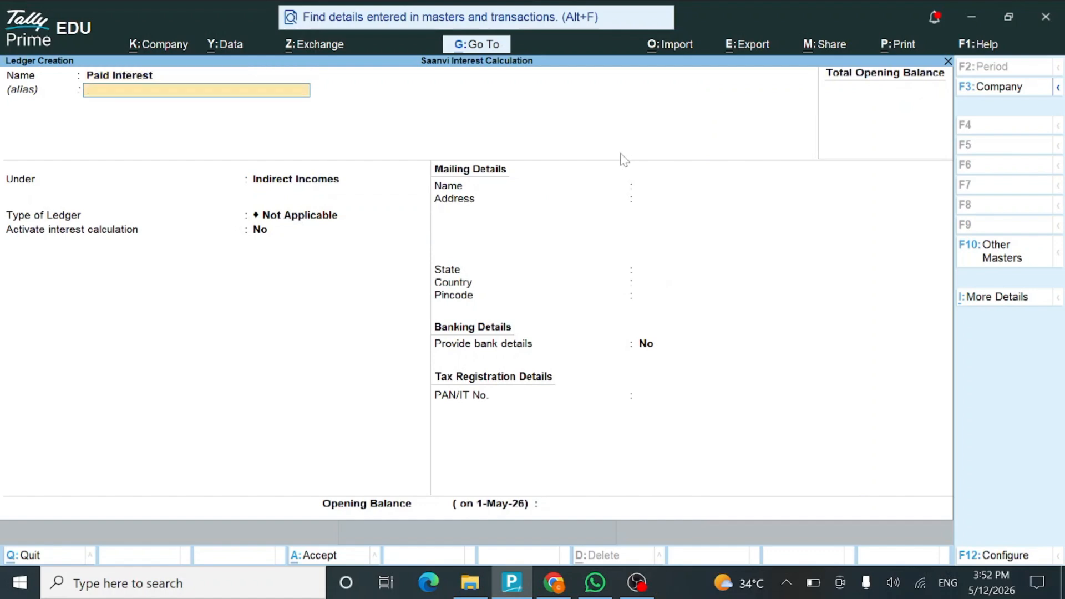
Place the Paid Interest ledger under Indirect Expenses and save it
key("Return")
type("In")
key("Down")
key("Down")
key("Down")
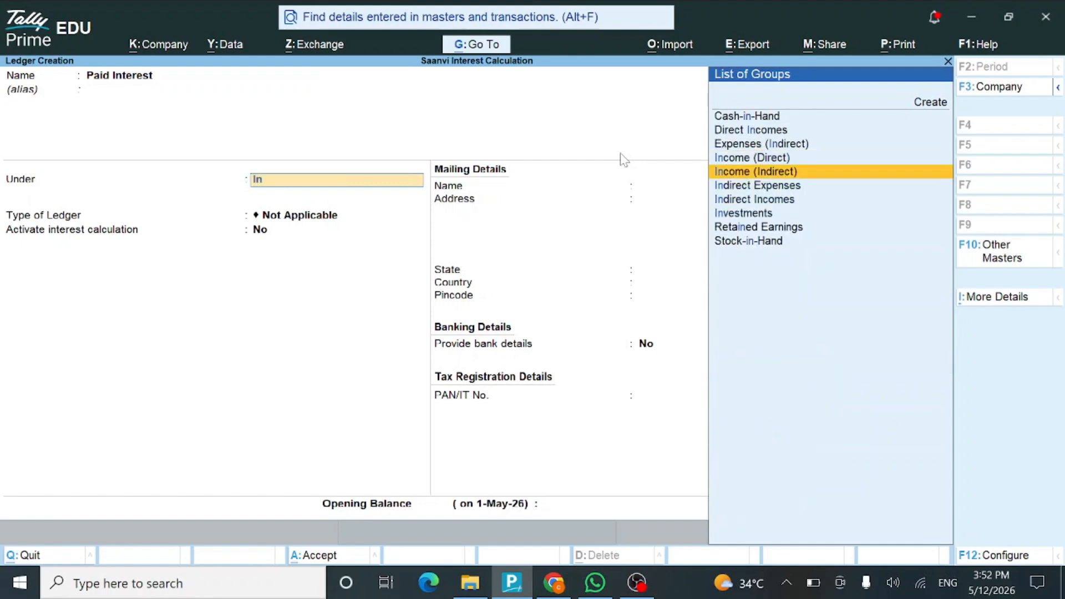
key("Return")
key("ctrl+a")
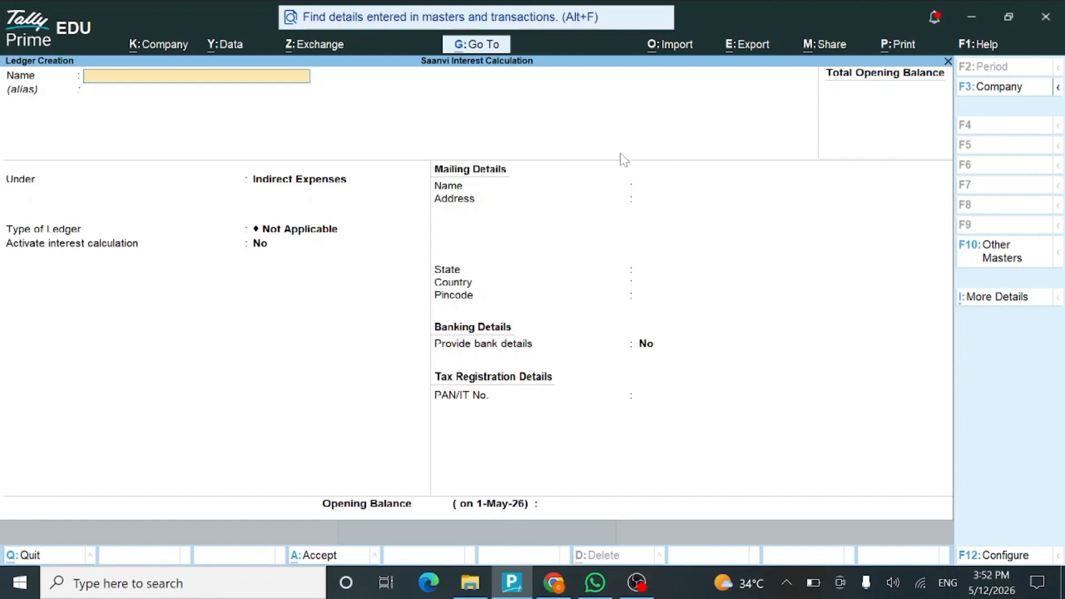
Leave ledger creation and start a new Receipt voucher
key("Escape")
key("y")
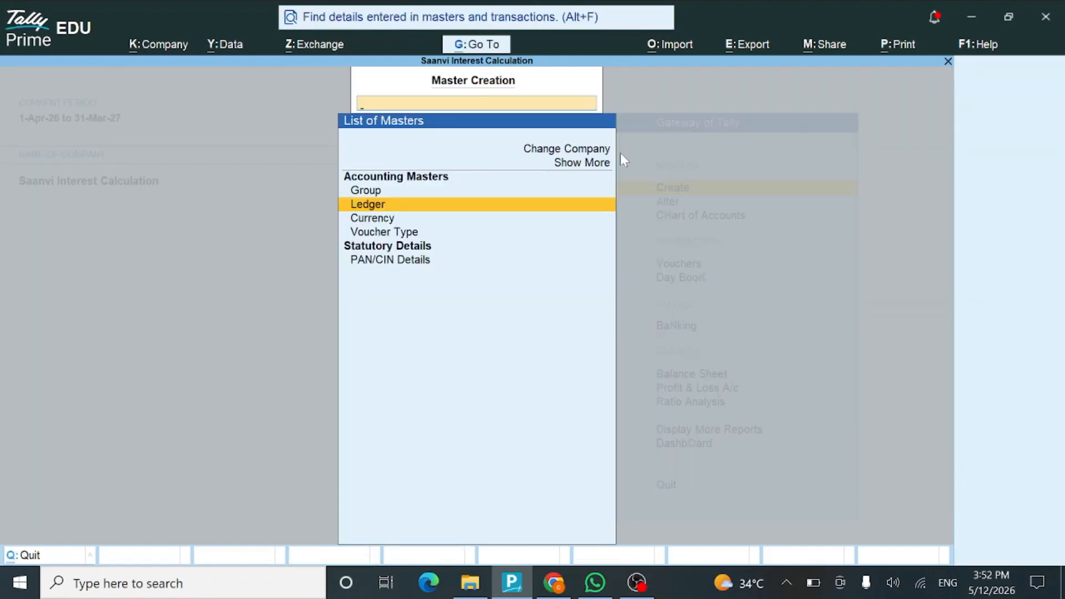
key("Escape")
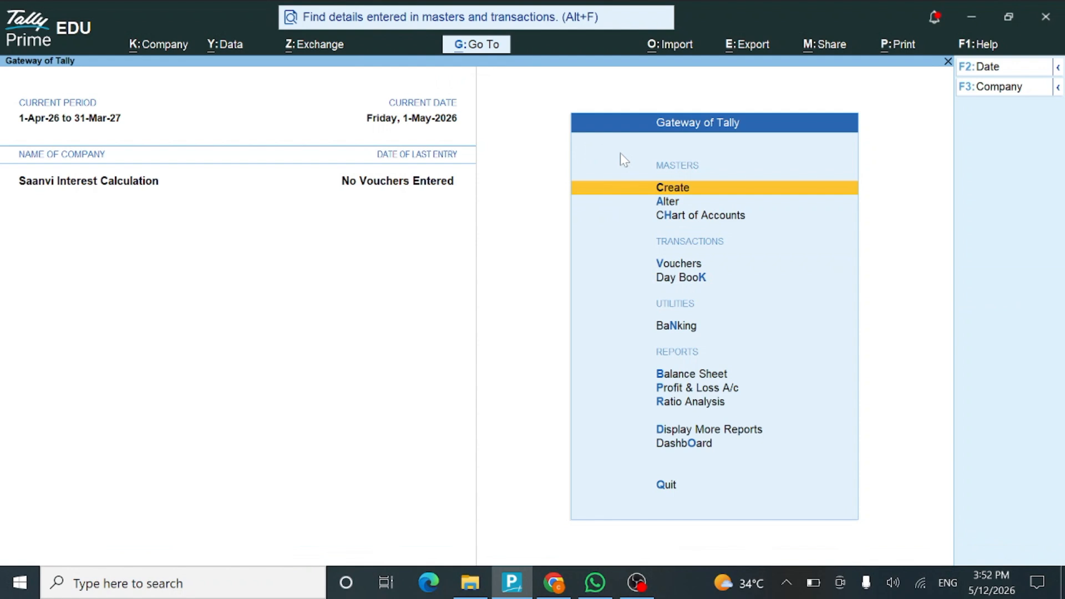
key("Down")
key("Down")
key("Down")
key("Return")
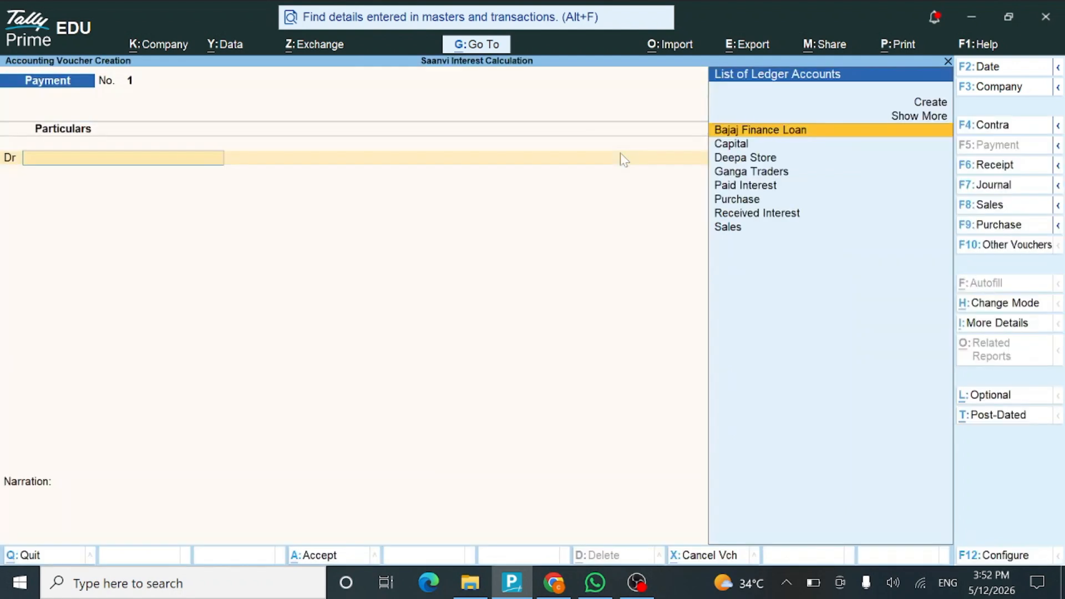
key("F6")
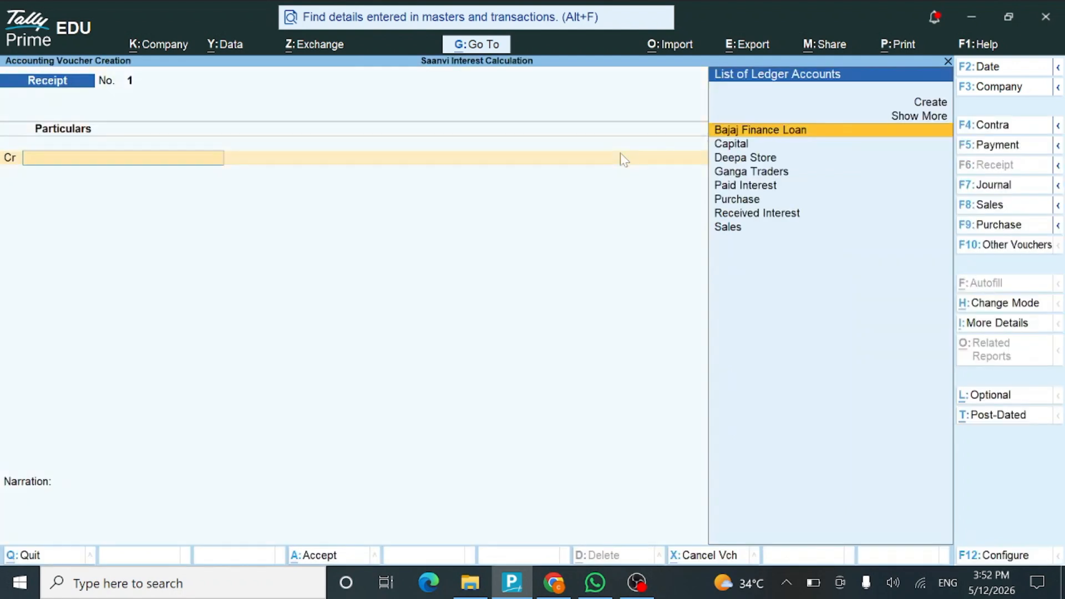
Credit the Capital ledger with 10,00,000 in the receipt voucher
type("Capital")
key("Return")
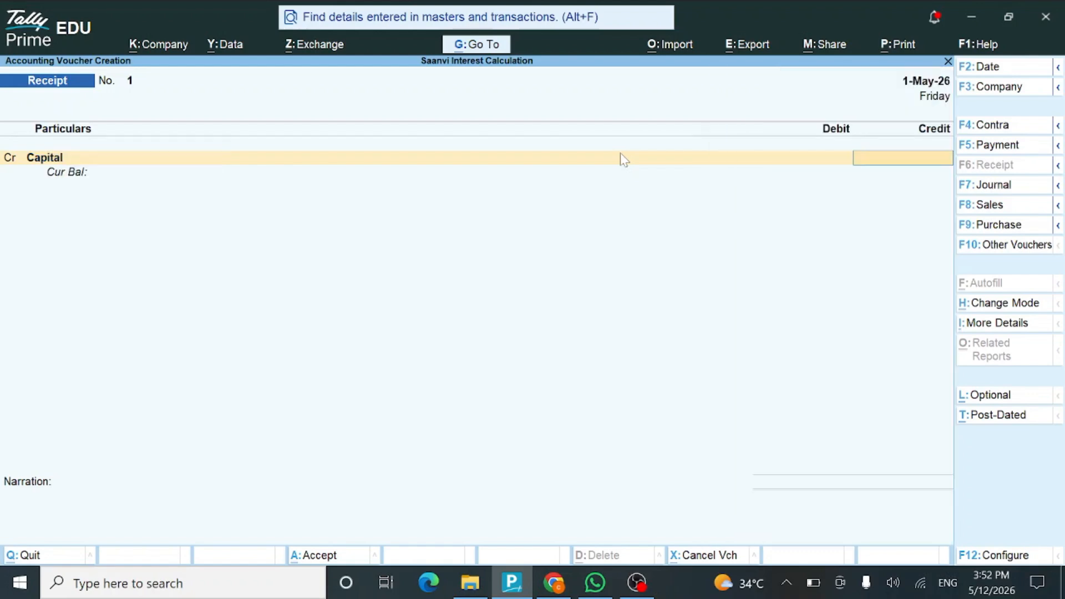
type("10,00,000")
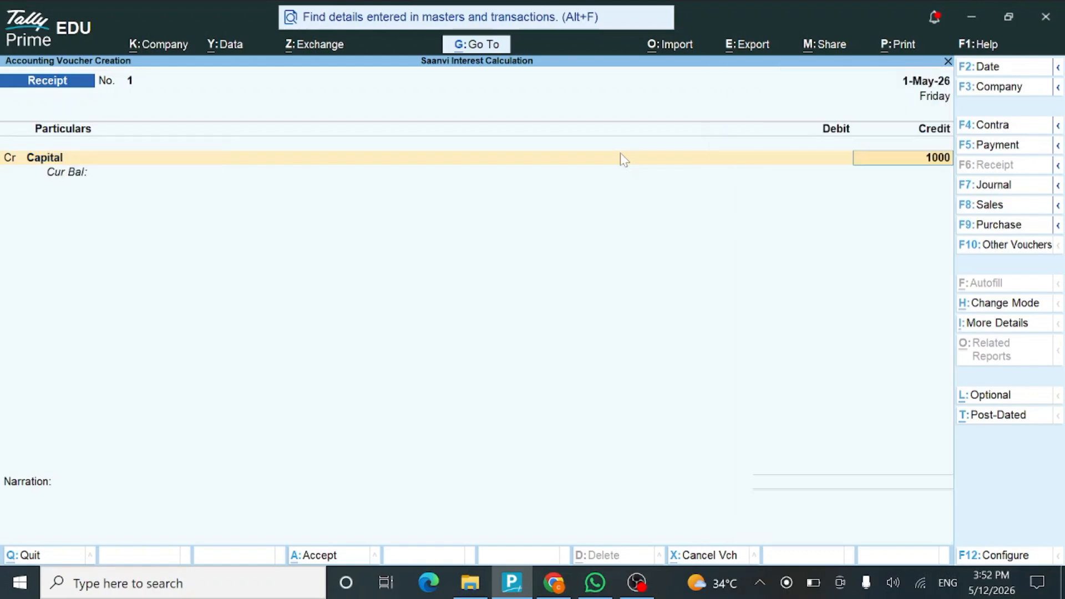
key("Return")
key("Return")
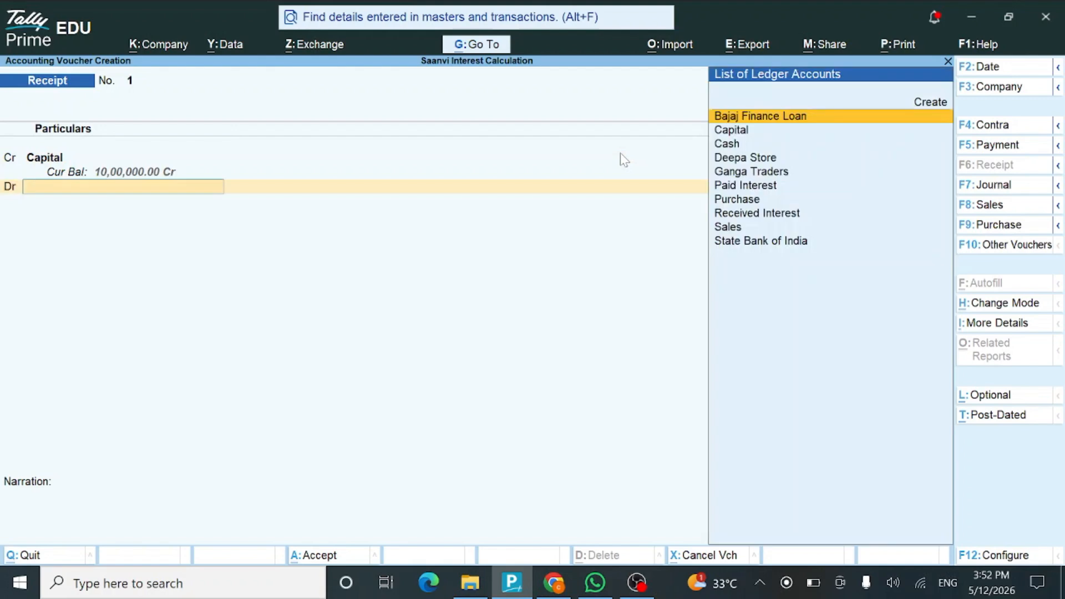
Debit State Bank of India with 10,00,000, keep the default Cheque/DD bank allocation and save the receipt
type("St")
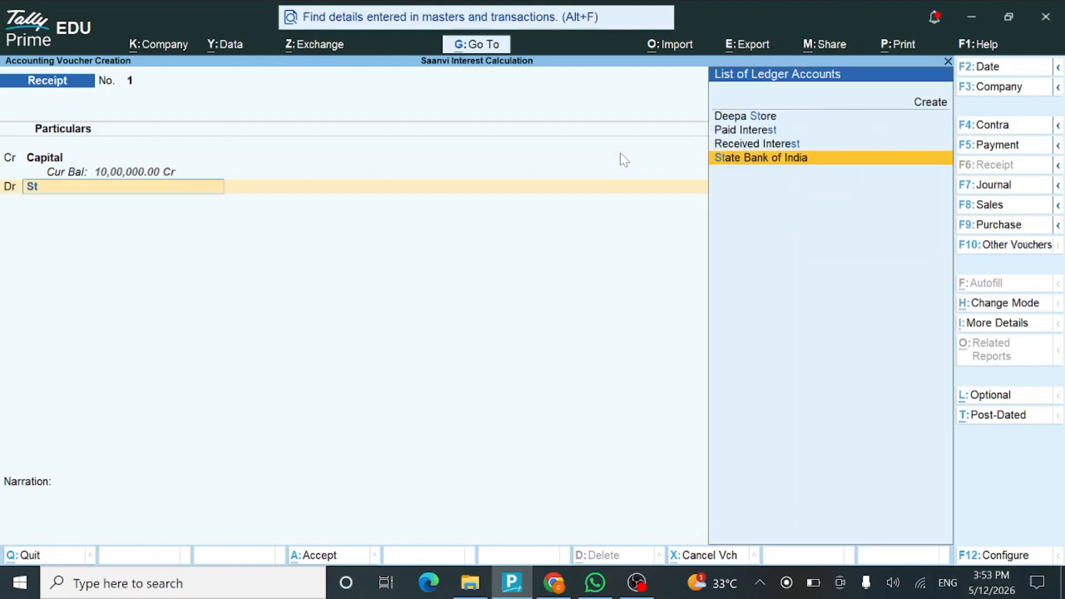
key("Return")
key("Return")
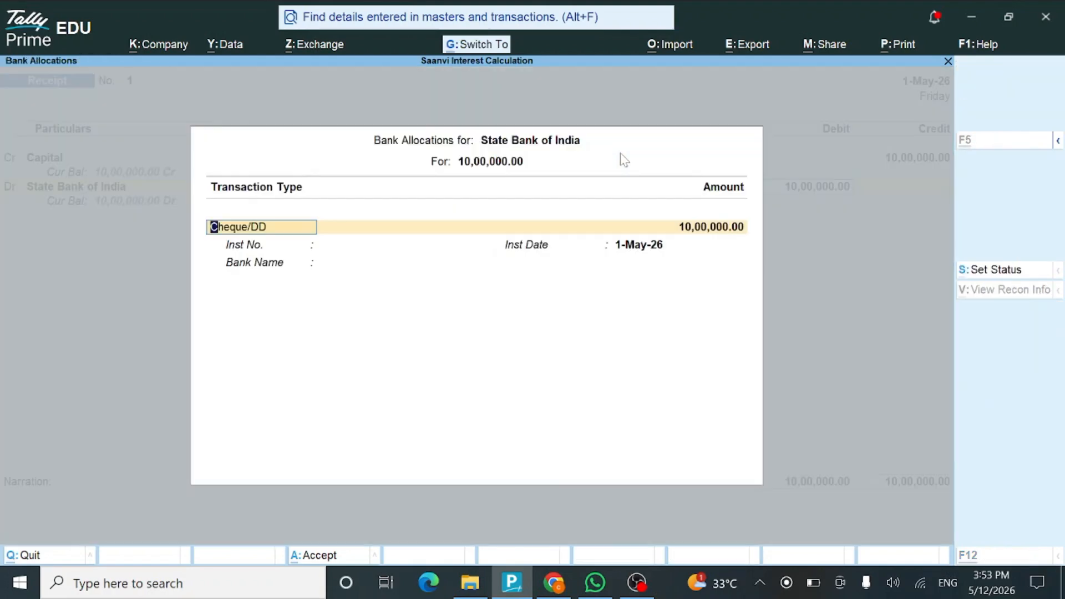
key("ctrl+a")
key("Return")
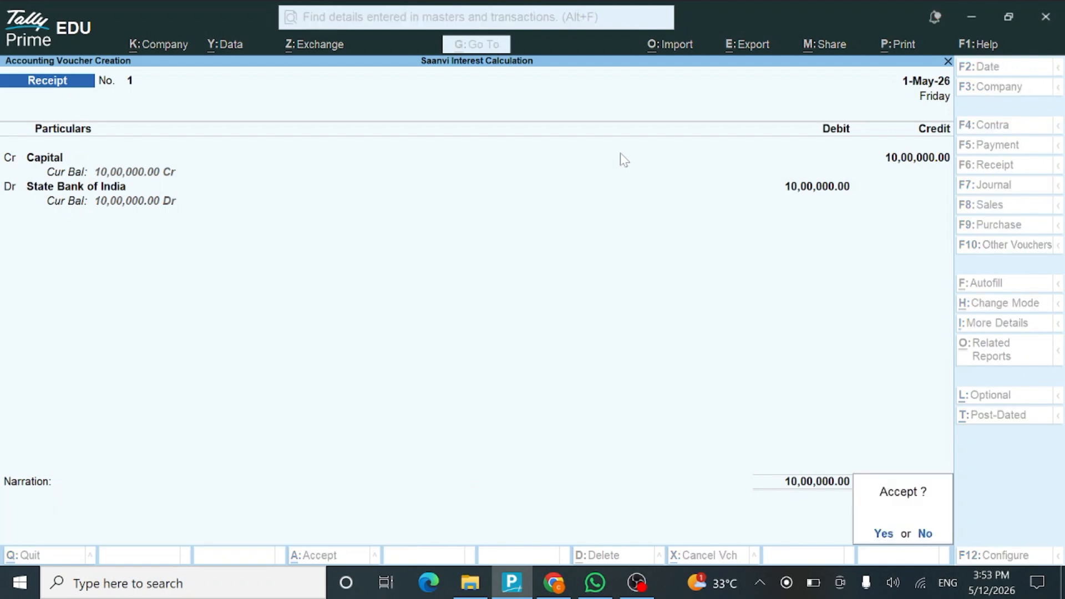
key("Return")
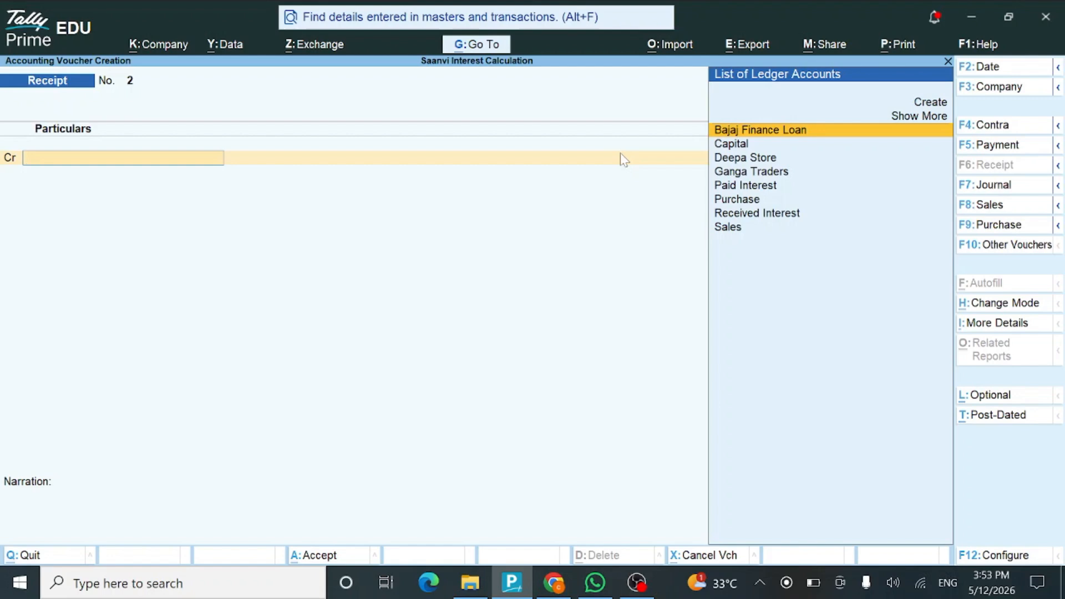
Start a Purchase voucher in debit/credit entry mode with supplier invoice number 123 dated 1-May-26
key("F9")
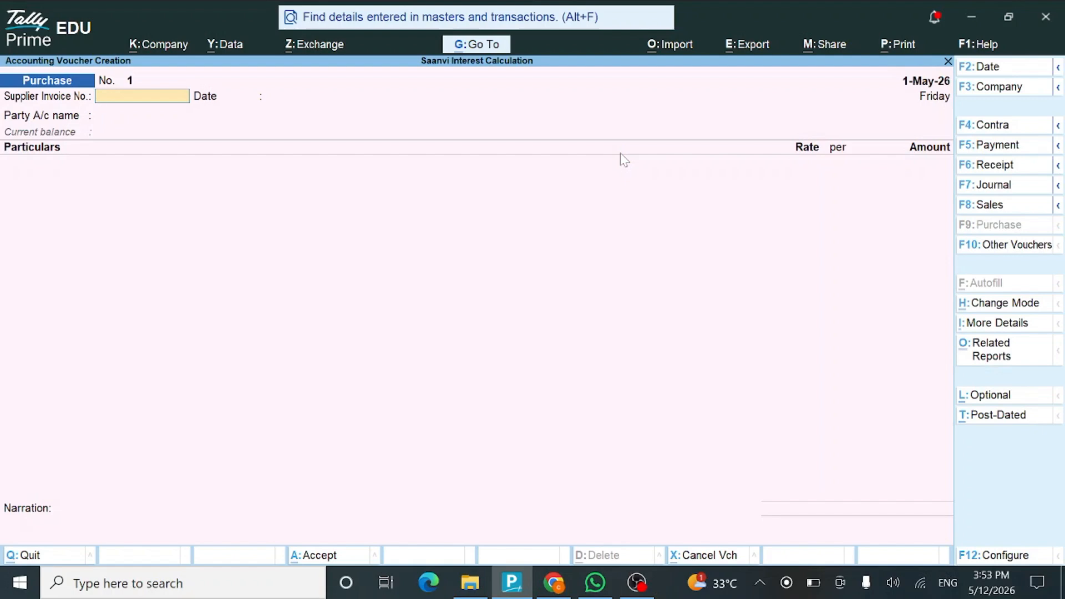
key("ctrl+h")
key("Down")
key("Return")
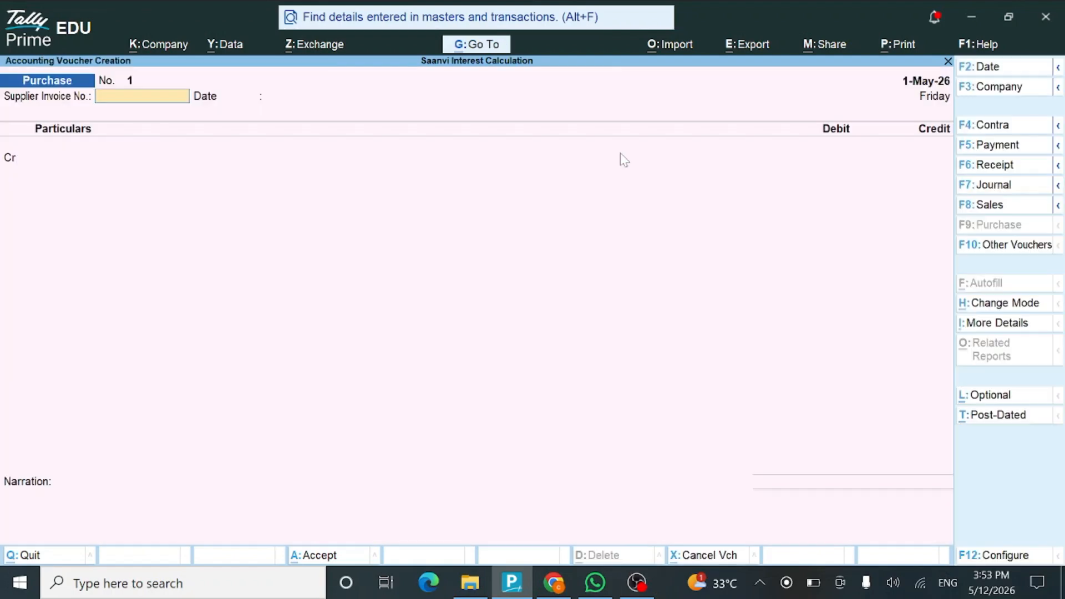
type("123")
key("Return")
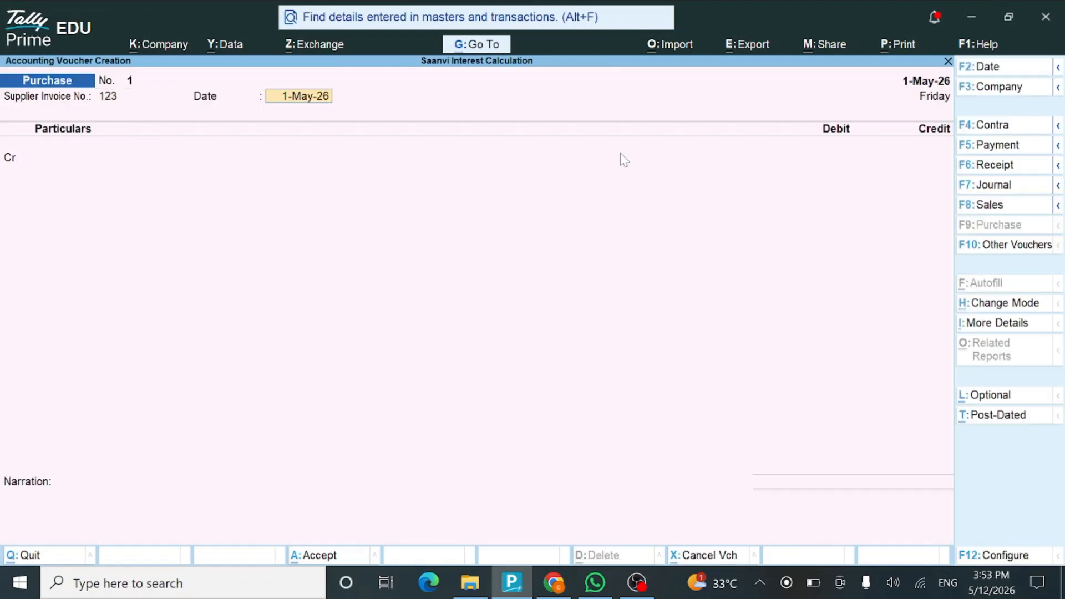
key("Return")
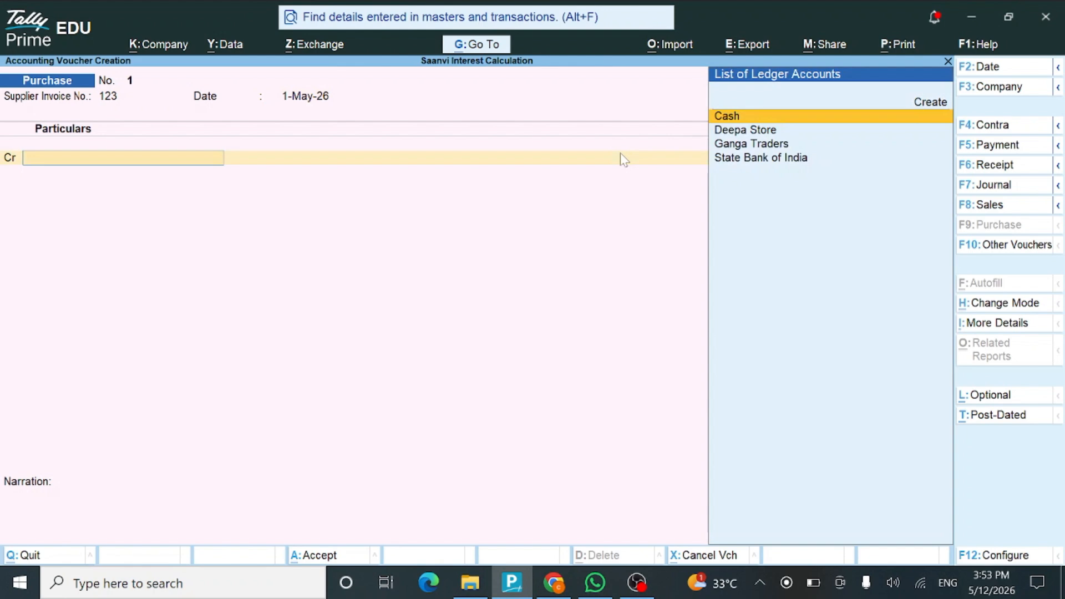
Credit Ganga Traders with 25,000 in the purchase voucher, leaving the receipt and party details at their defaults
type("Ganga")
key("Return")
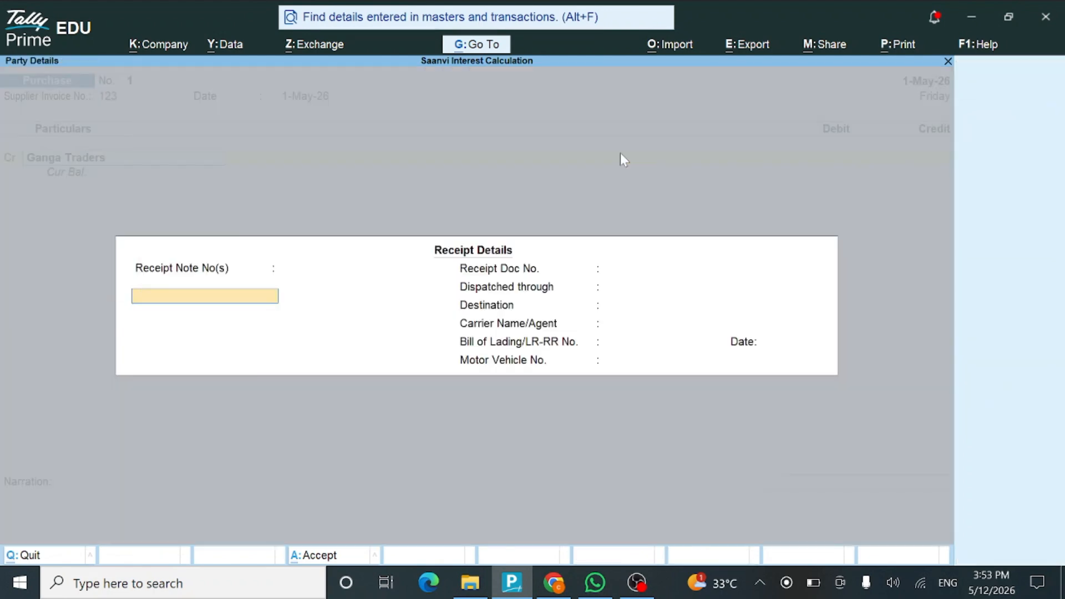
key("ctrl+a")
key("ctrl+a")
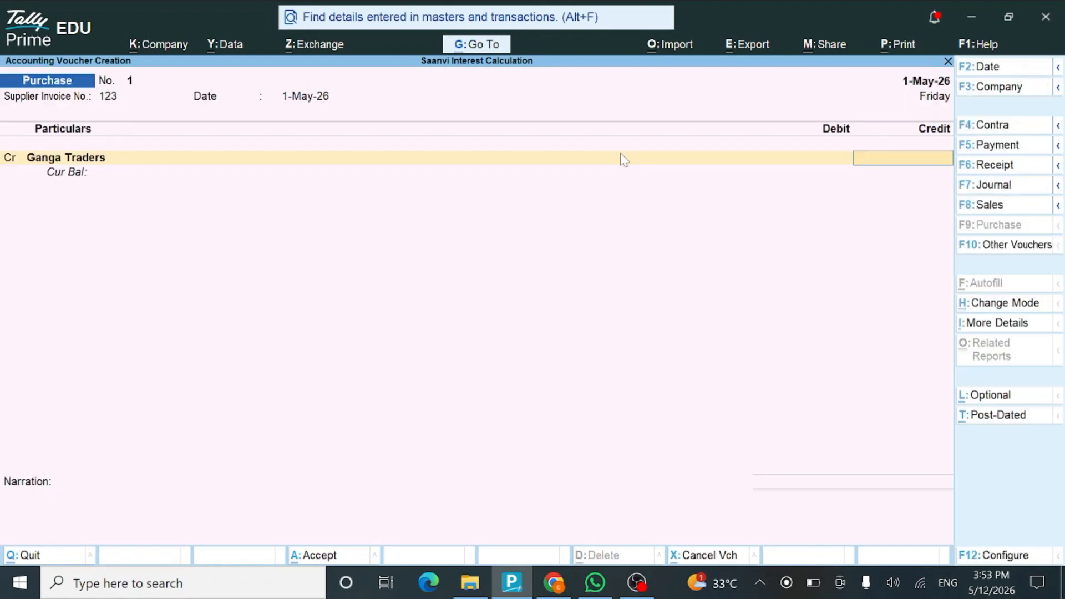
type("25000")
key("Return")
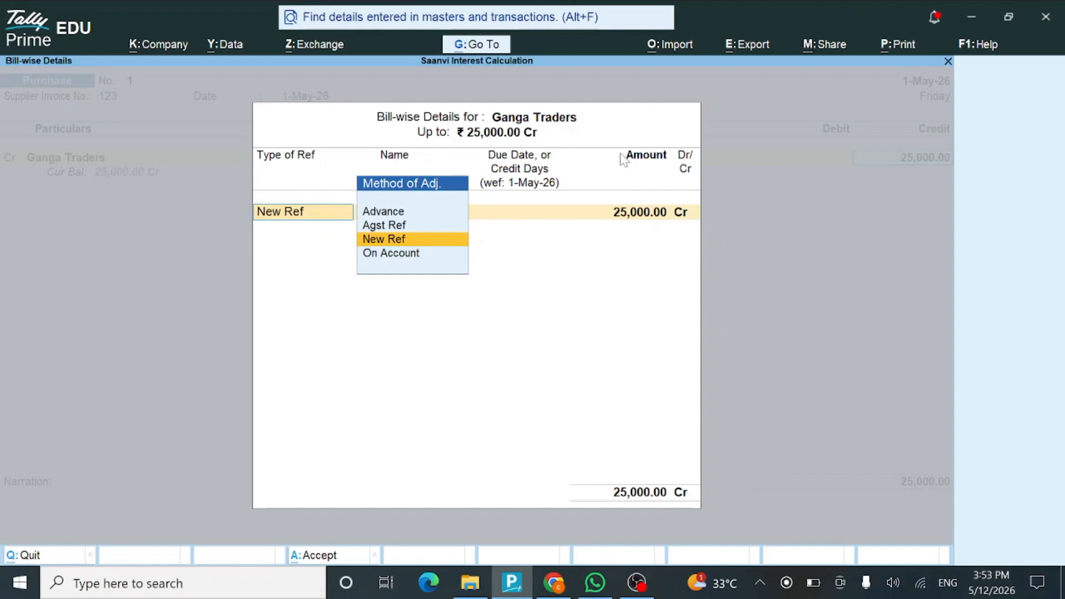
Allocate the 25,000 Ganga Traders credit to New Ref 123 with a credit period of 30 days
key("Return")
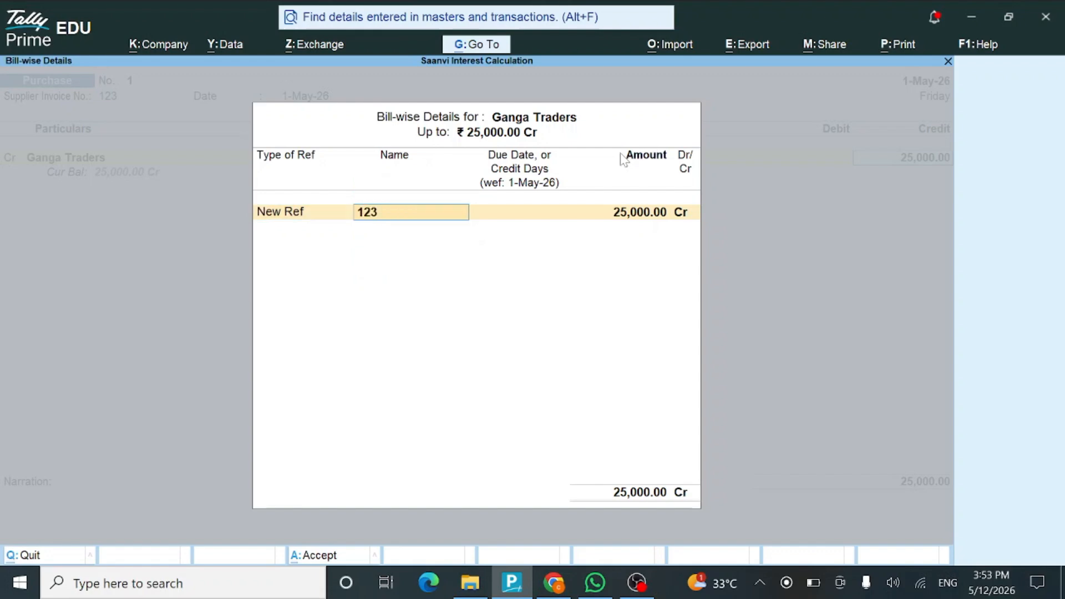
key("Return")
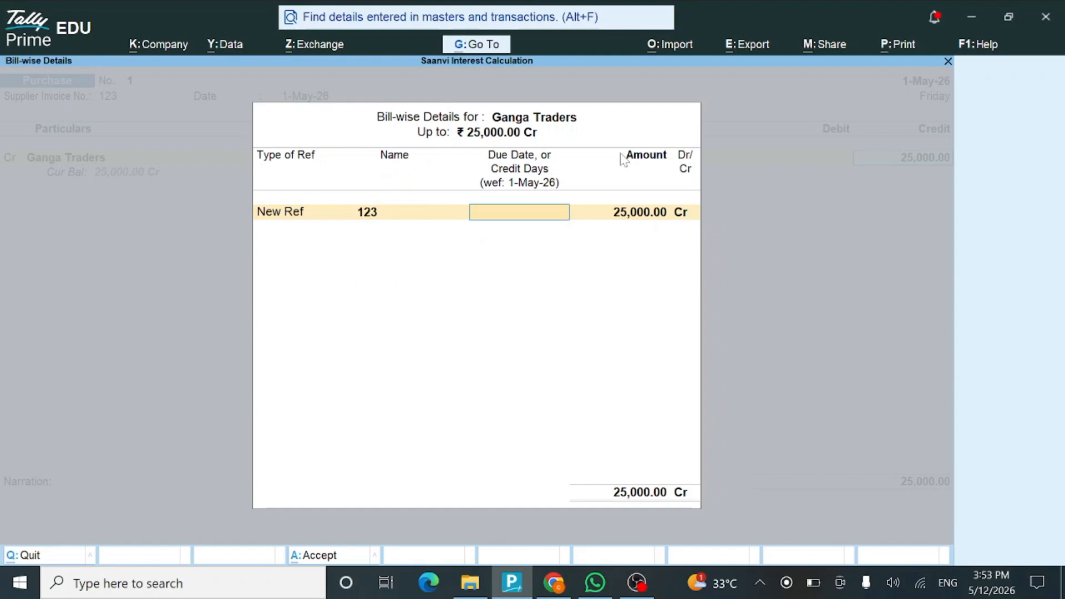
type("30 days")
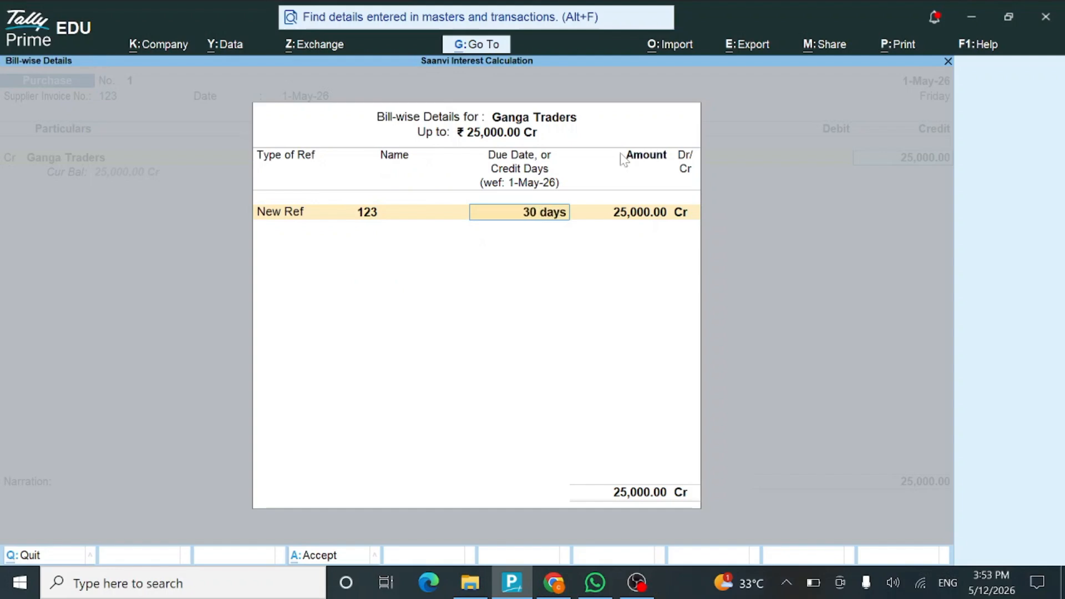
key("Return")
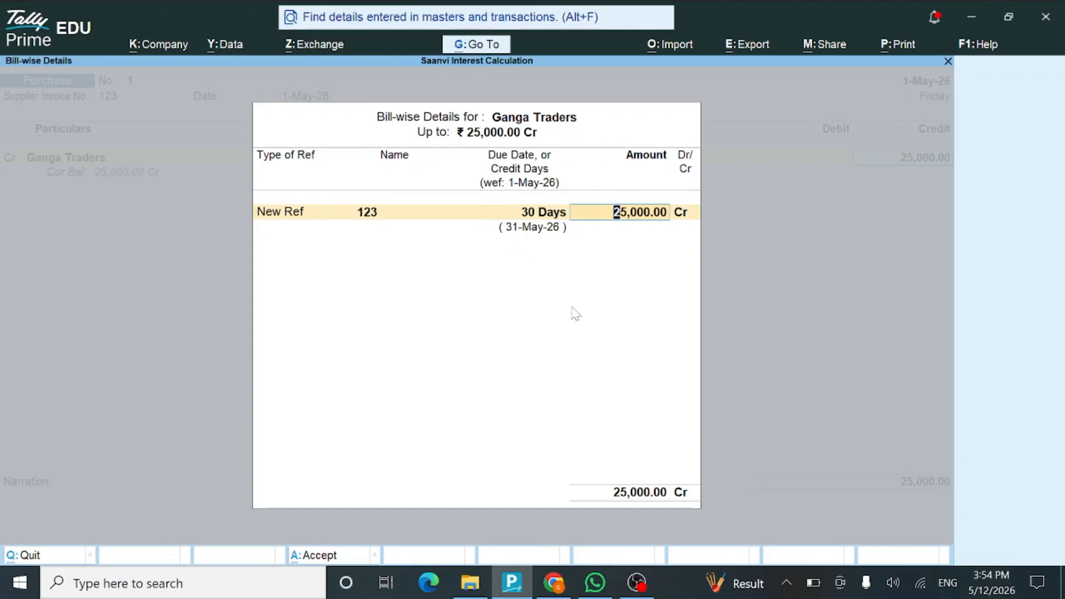
key("Return")
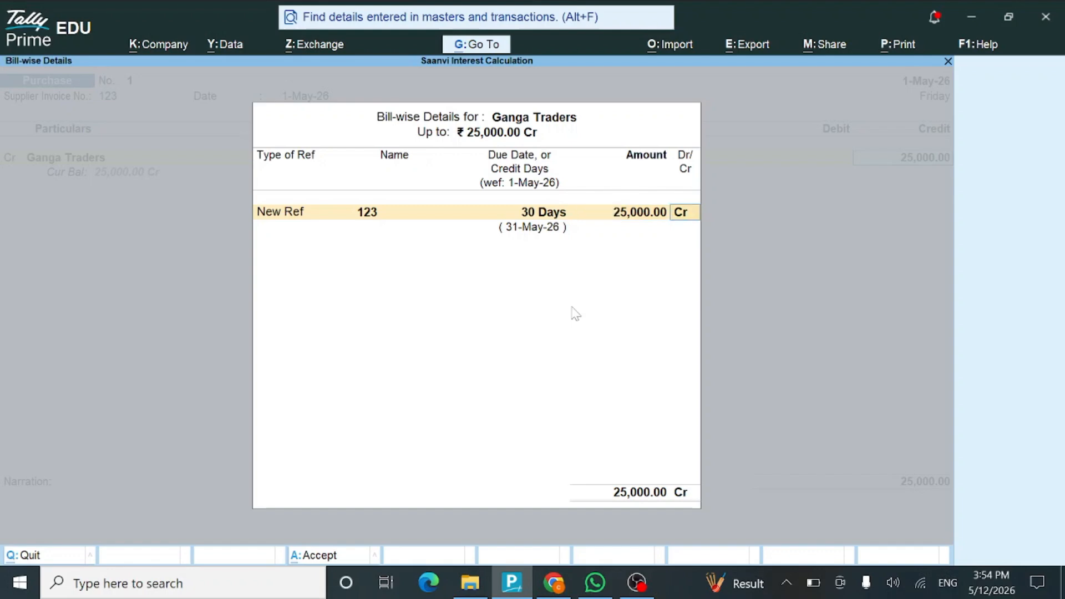
key("Return")
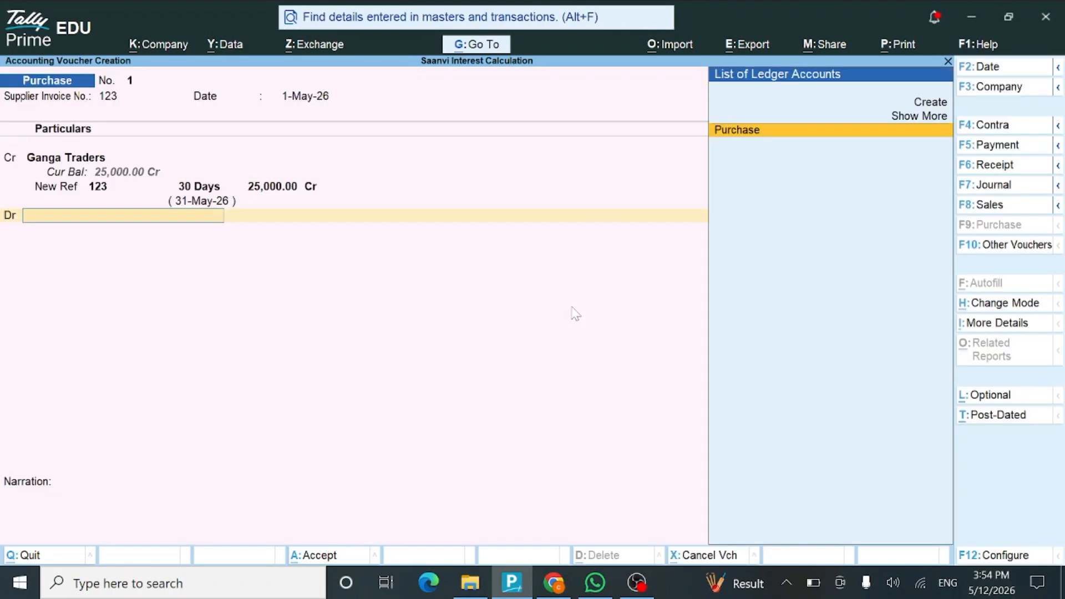
Debit the Purchase ledger with 25,000, leave the narration empty and save the purchase voucher
type("Pur")
key("Return")
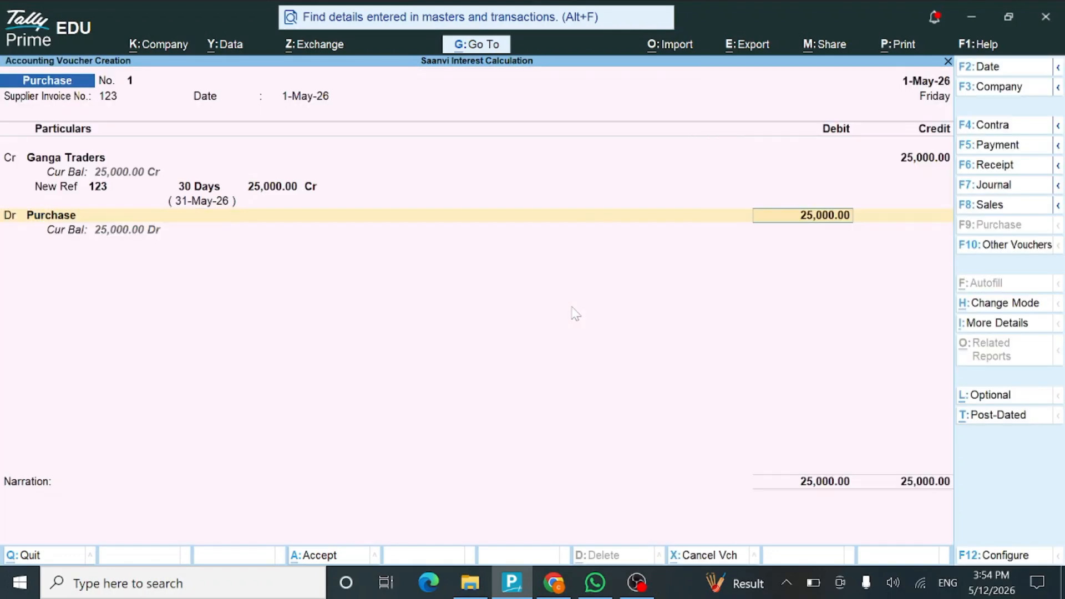
key("Return")
key("Return")
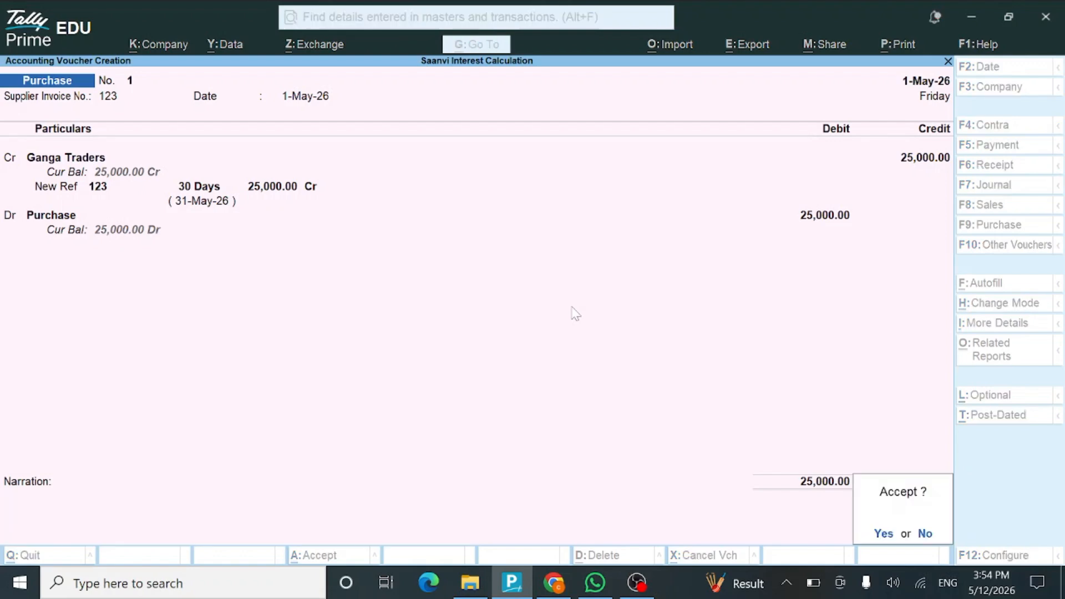
key("Return")
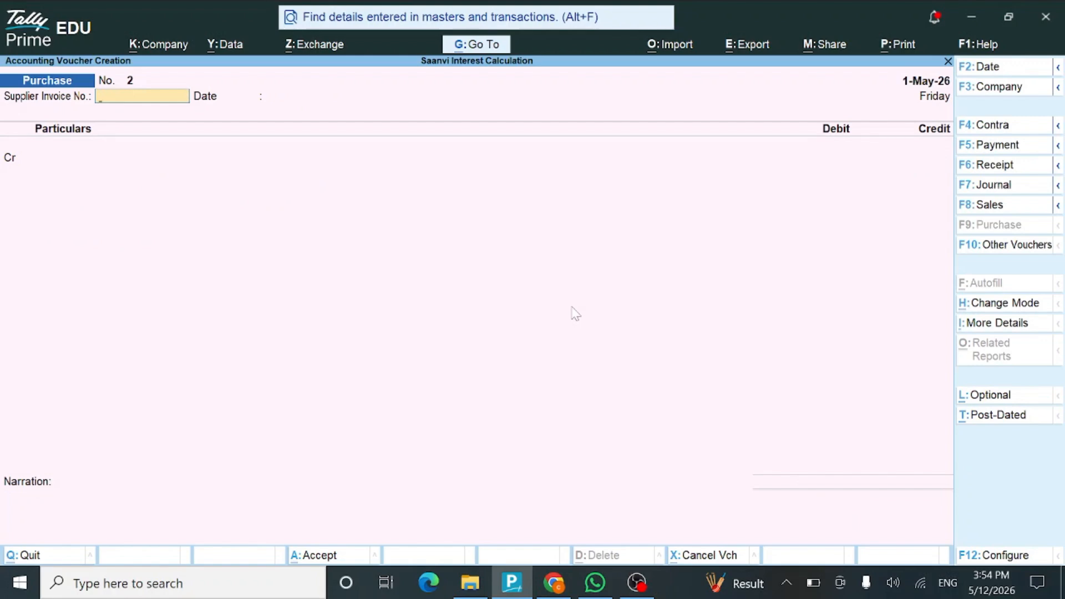
Start a Sales voucher and change its mode to As Voucher
key("F8")
key("ctrl+h")
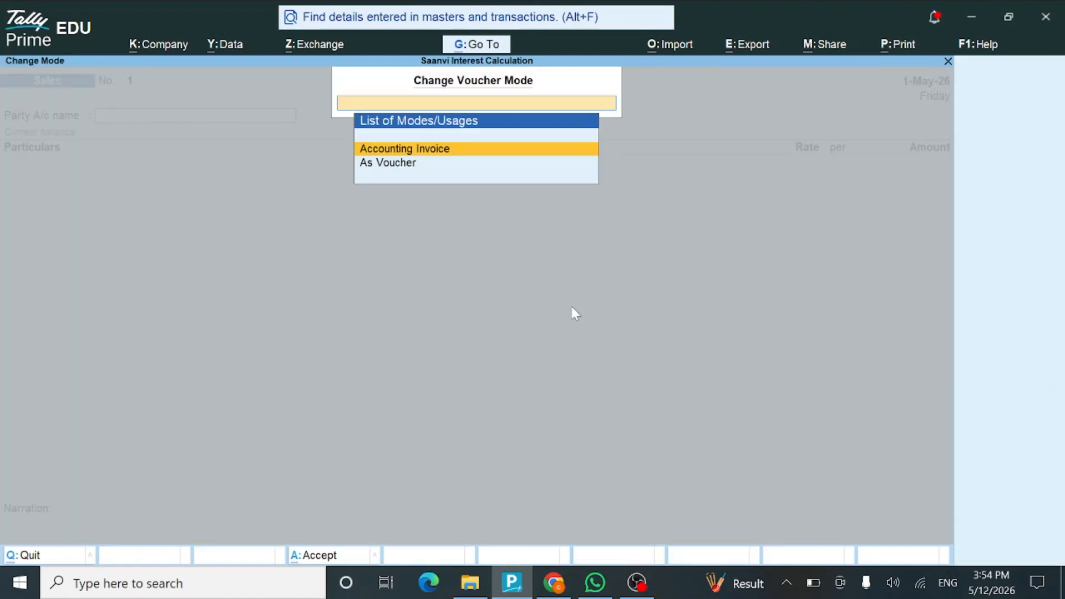
key("Down")
key("Return")
Debit Deepa Store with 55,000 in the sales voucher, leaving the dispatch and party details at their defaults
type("Dee")
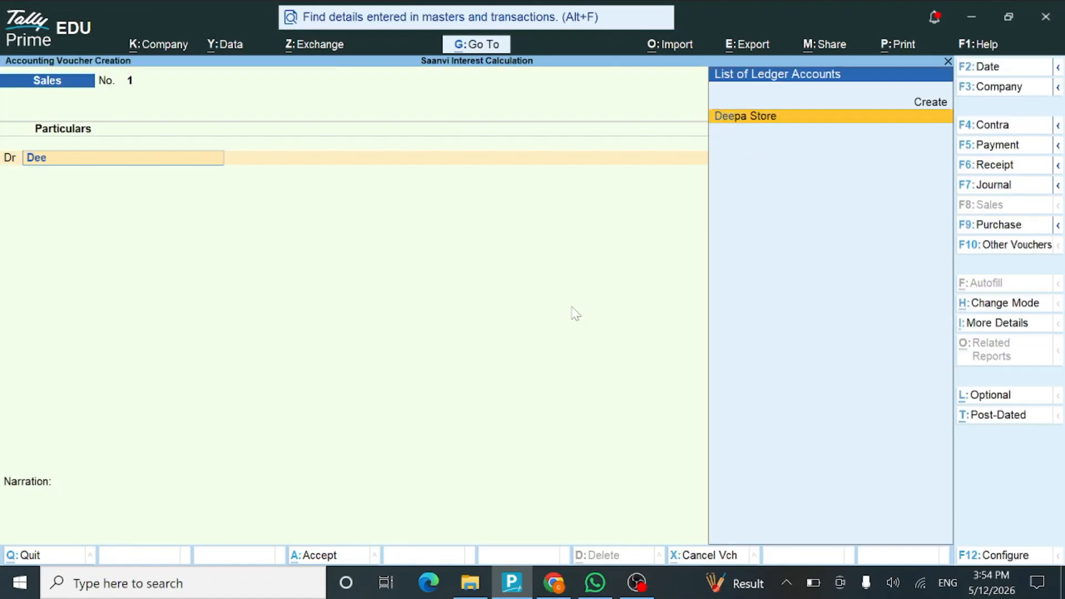
key("Return")
key("ctrl+a")
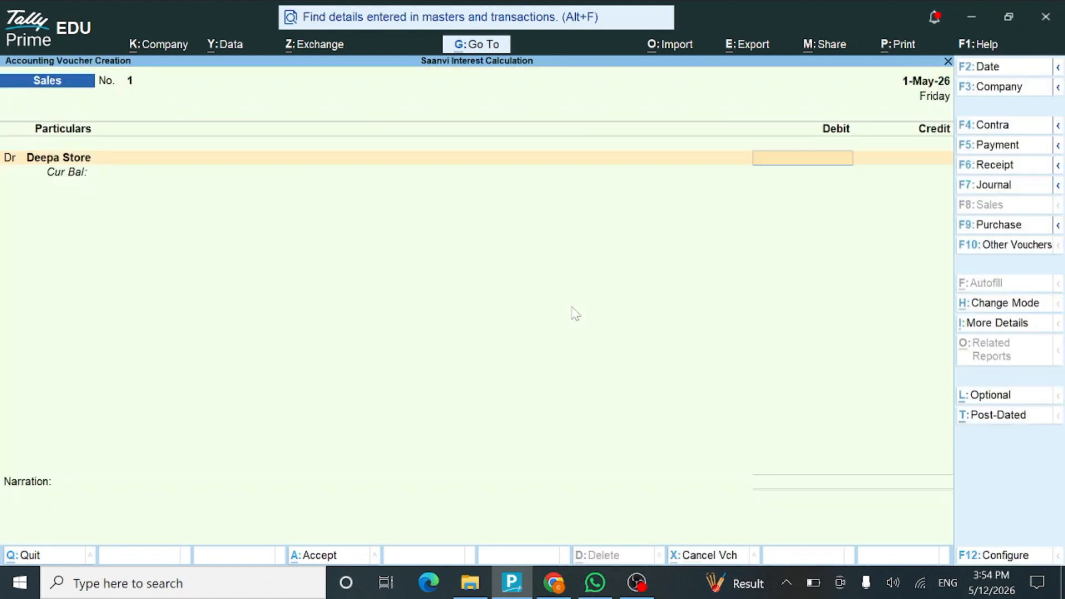
type("55000")
key("Return")
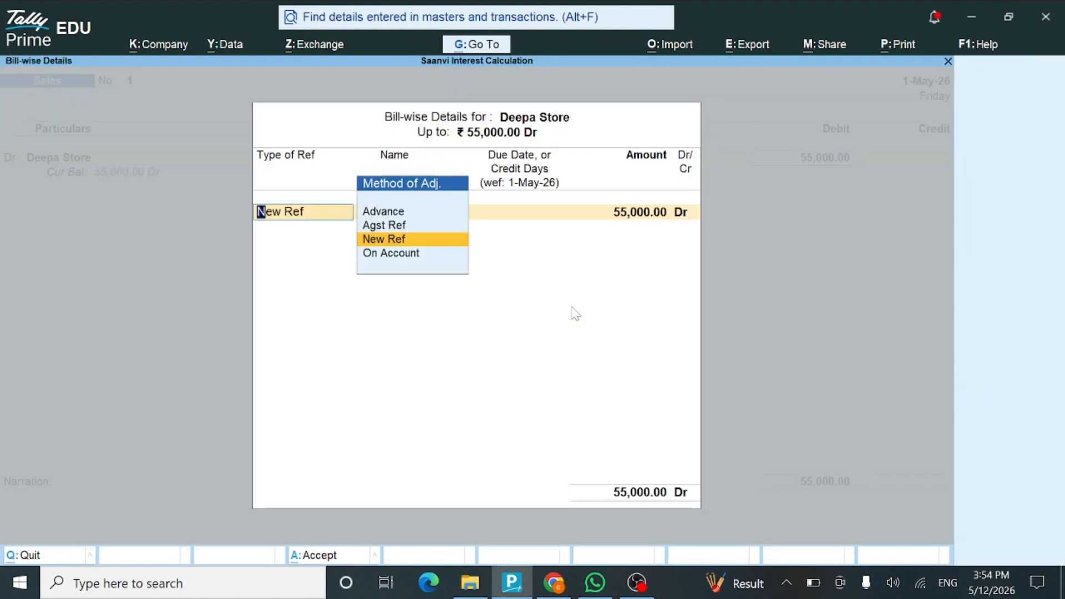
Allocate the 55,000 Deepa Store debit to New Ref 1 without a due date or credit days
key("Return")
key("Return")
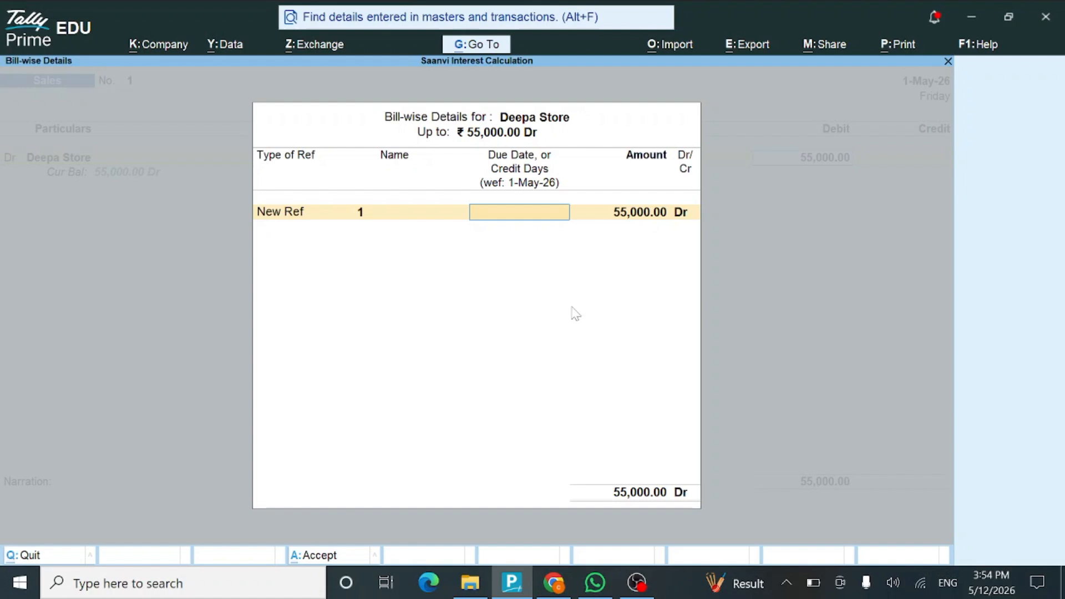
key("Return")
key("Return")
key("Return")
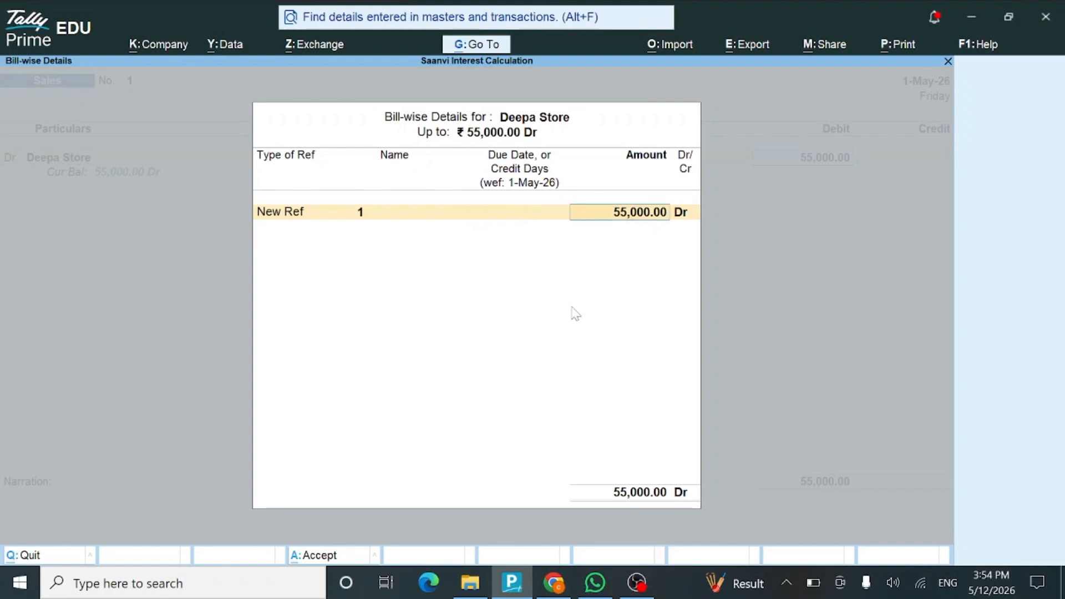
Credit the Sales ledger with 55,000, leave the narration empty and save the sales voucher
type("Sales")
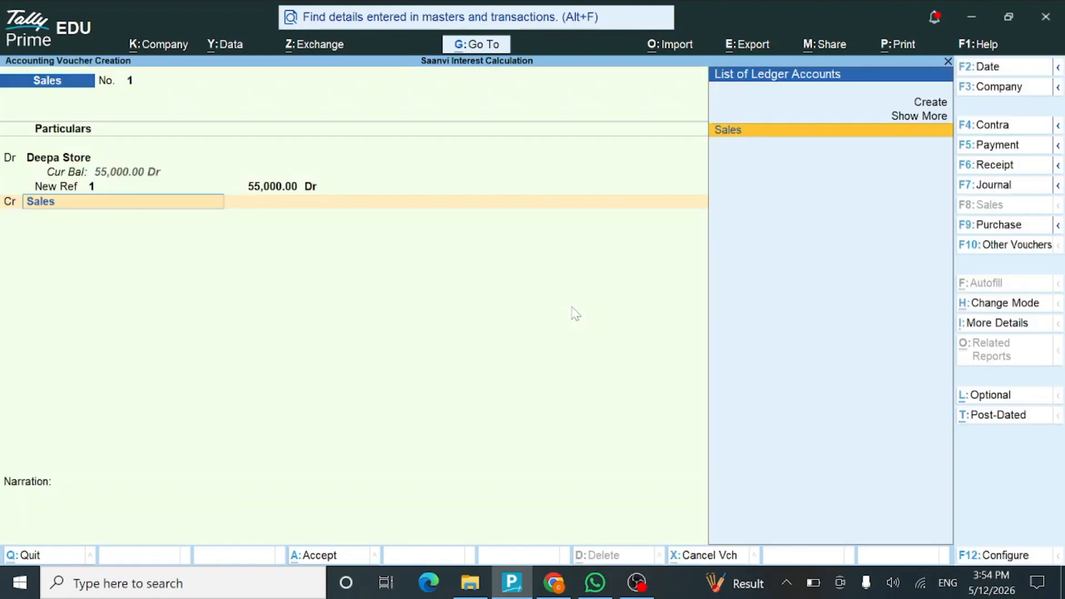
key("Return")
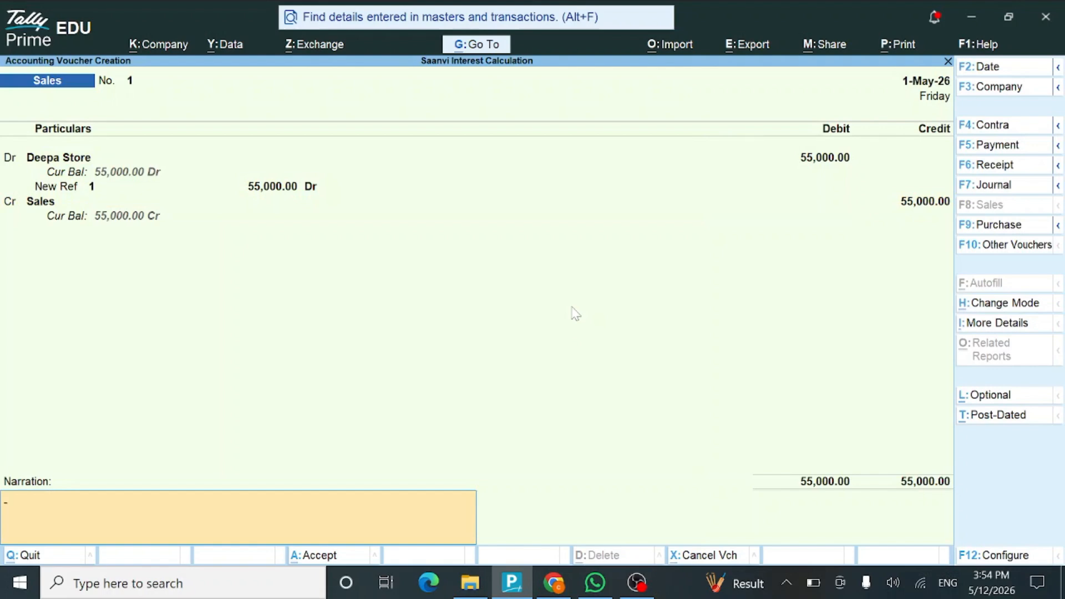
key("Return")
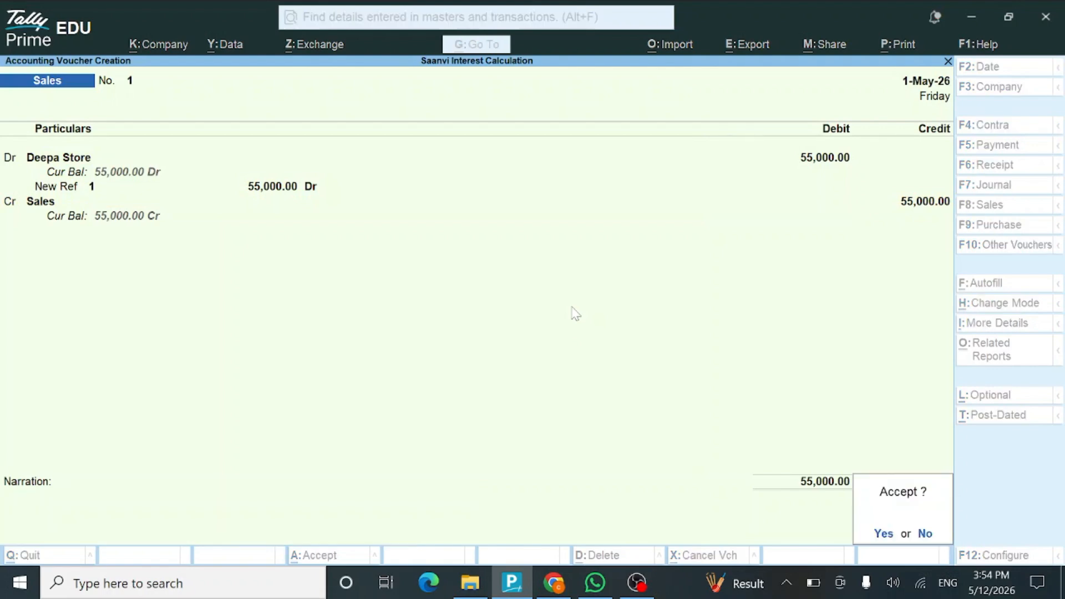
key("Return")
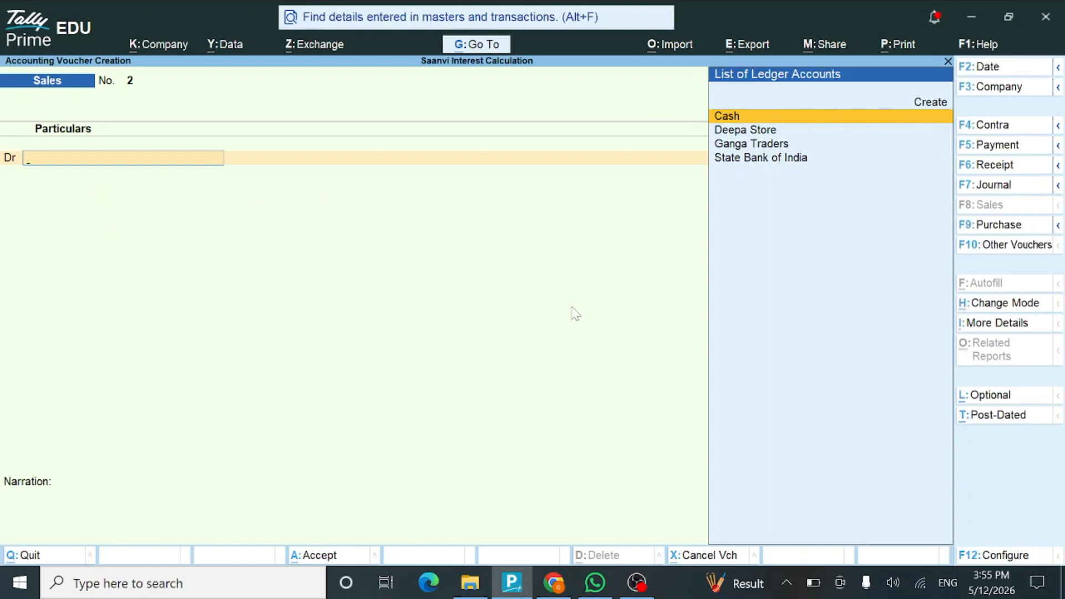
Start a Receipt voucher and credit Bajaj Finance Loan with 2,00,000
key("F6")
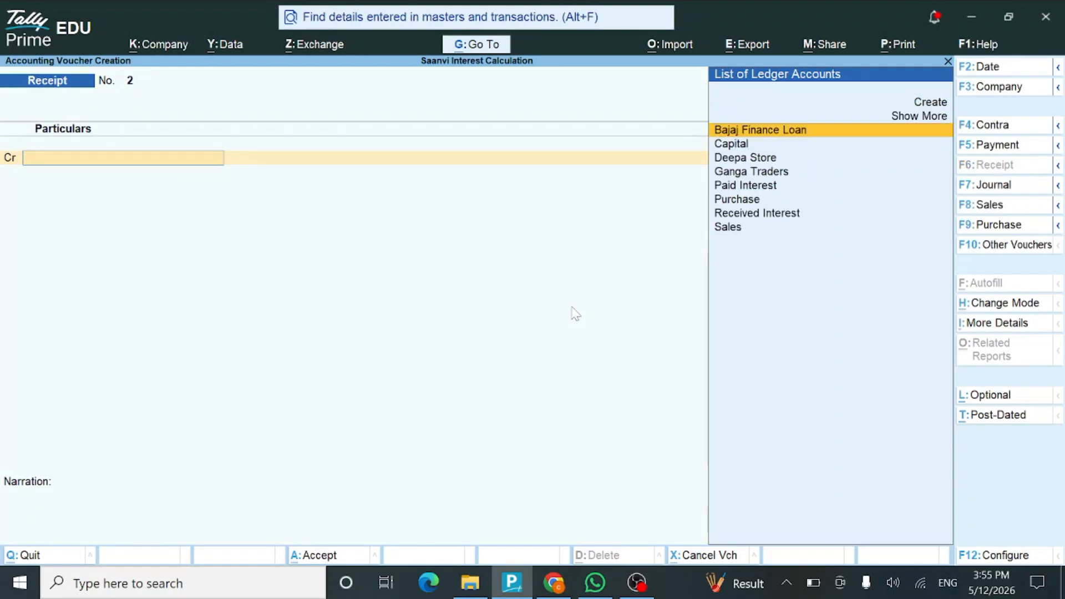
type("Baja")
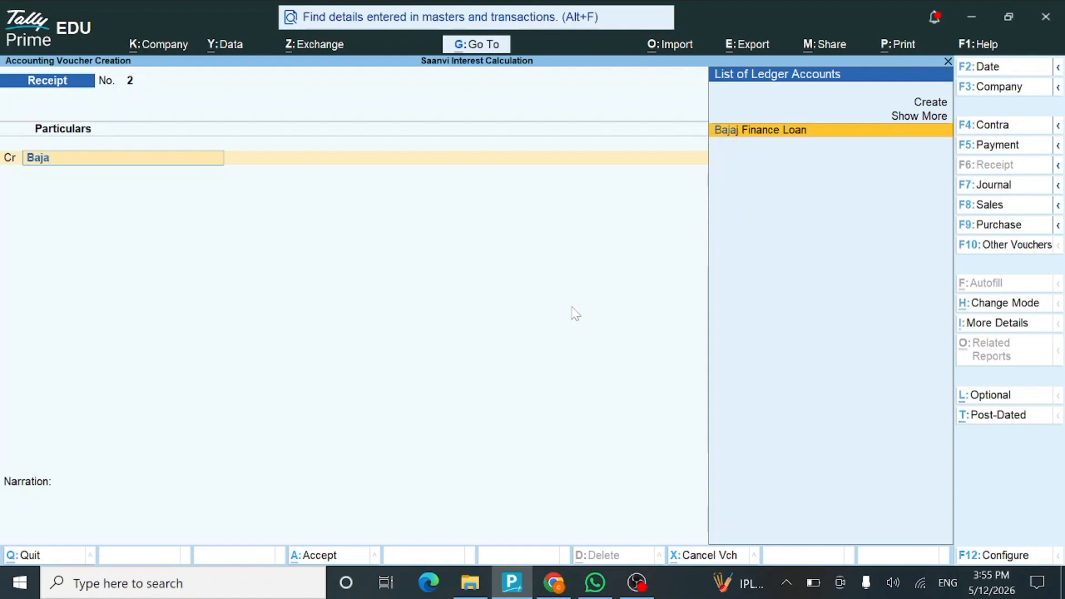
key("Return")
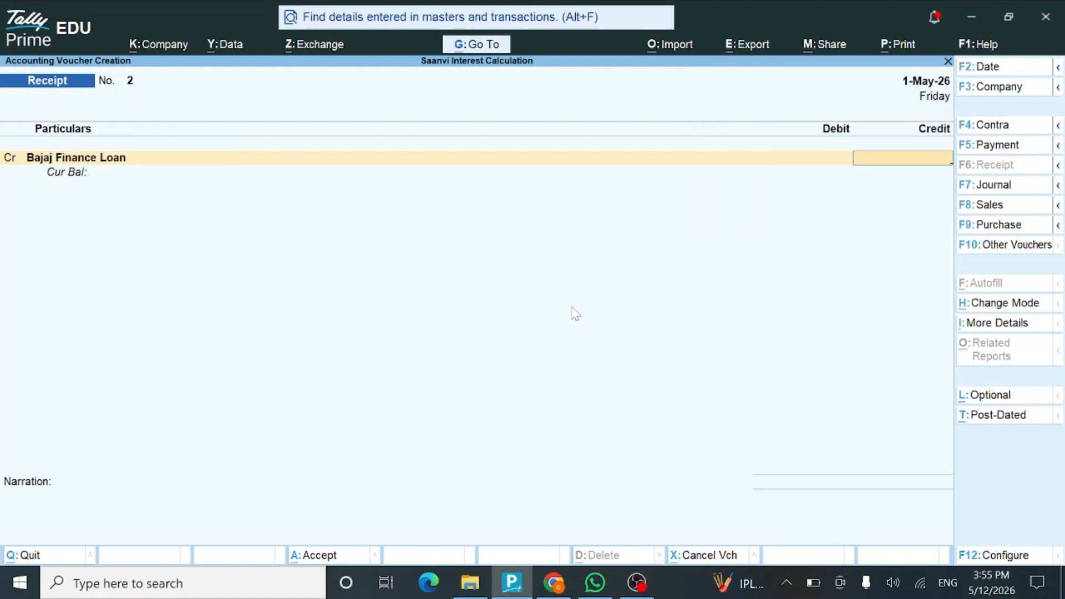
type("200000")
key("Return")
key("Return")
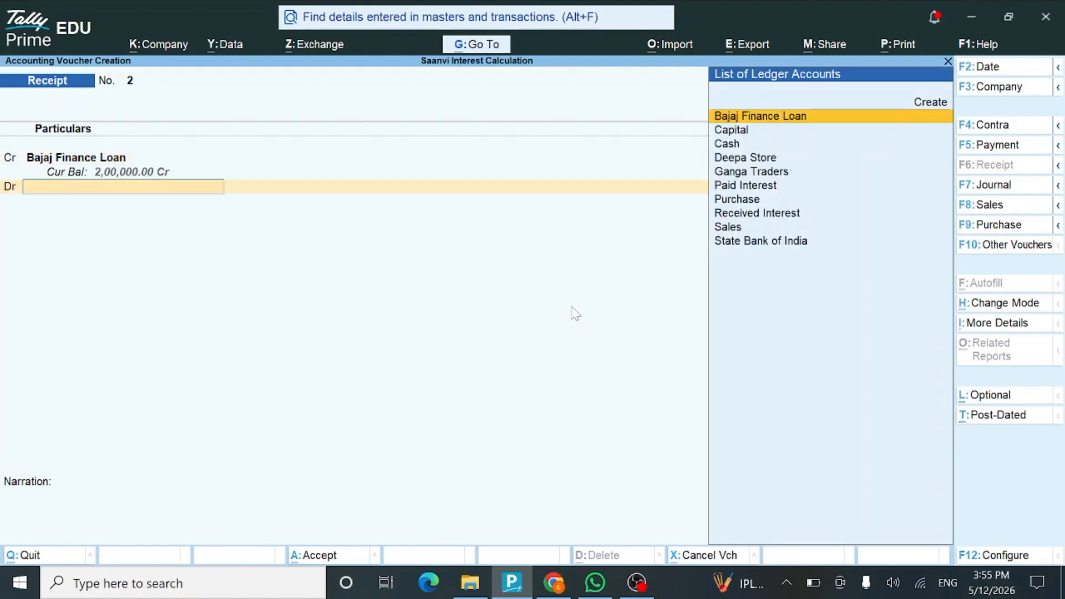
Debit Cash with 2,00,000, leave the narration empty and save the receipt voucher
type("Cash")
key("Return")
key("Return")
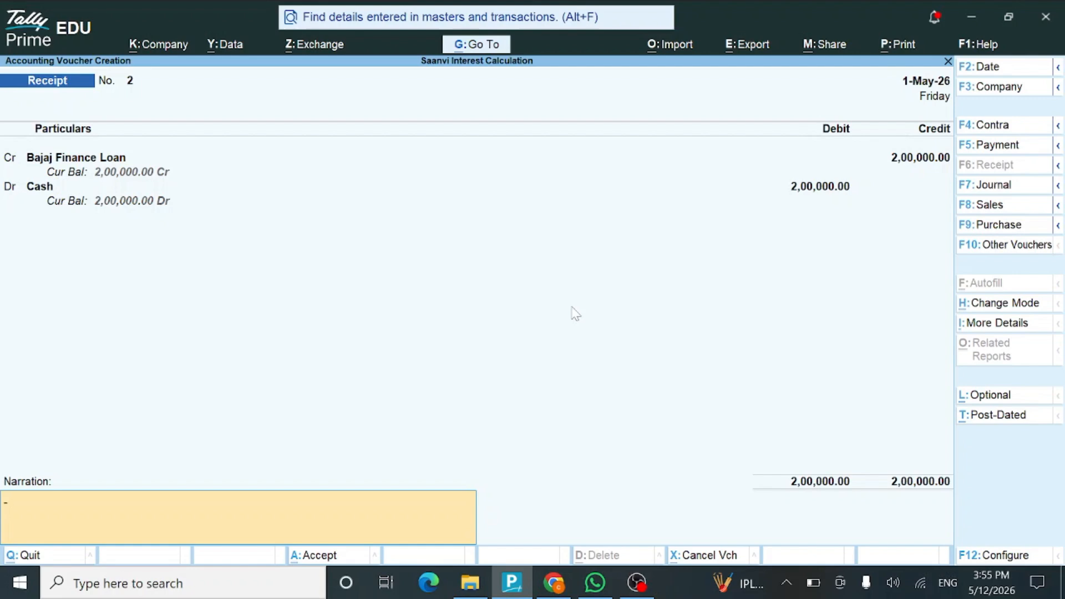
key("Return")
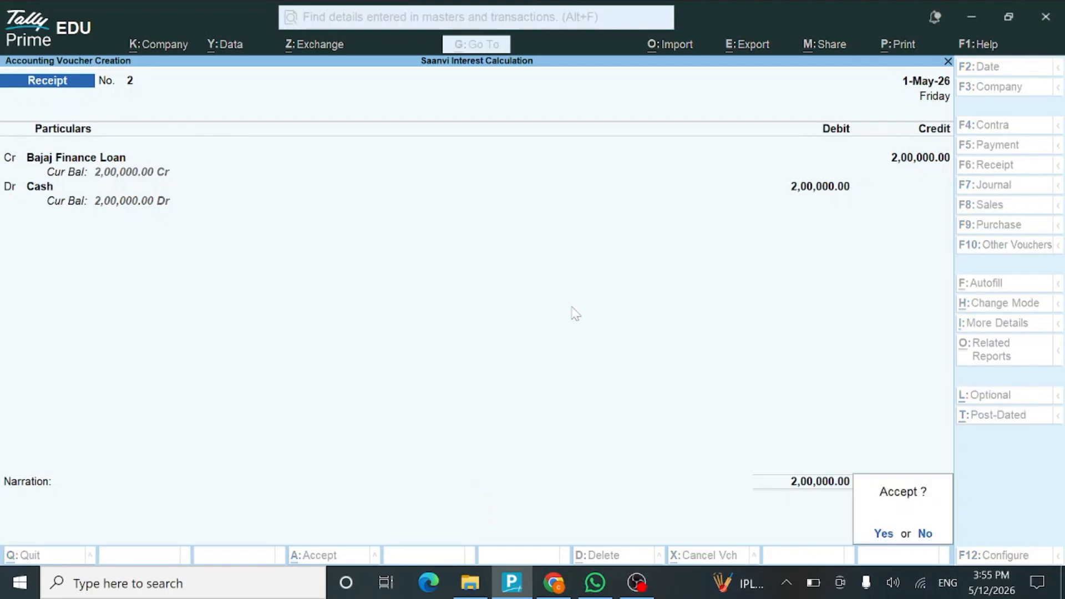
key("Return")
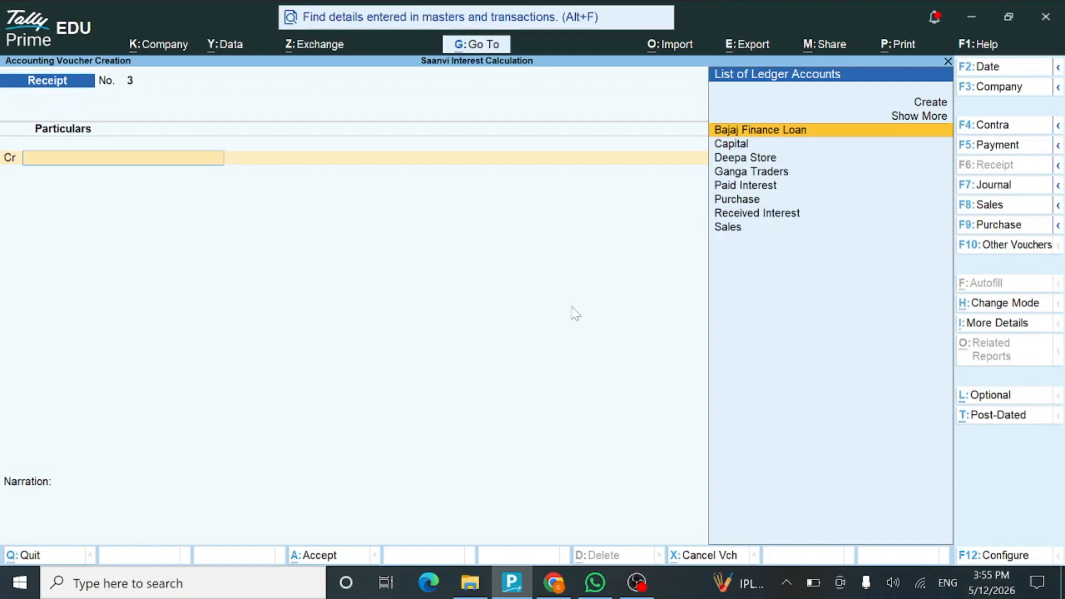
Leave voucher entry and go to the Statements of Accounts among the additional reports
key("Escape")
key("y")
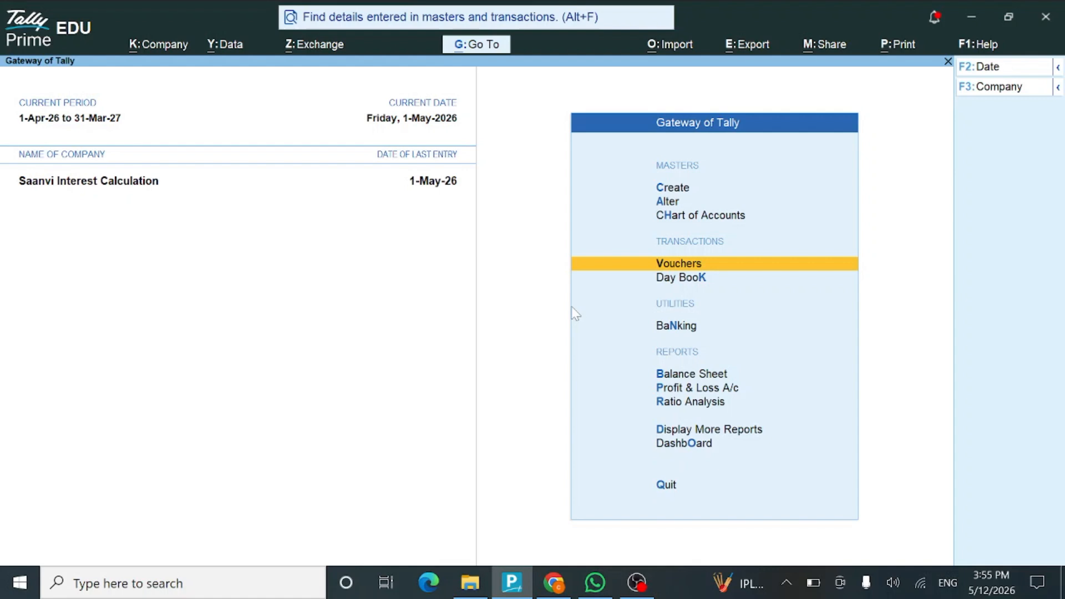
key("Down")
key("Down")
key("Down")
key("Down")
key("Down")
key("Down")
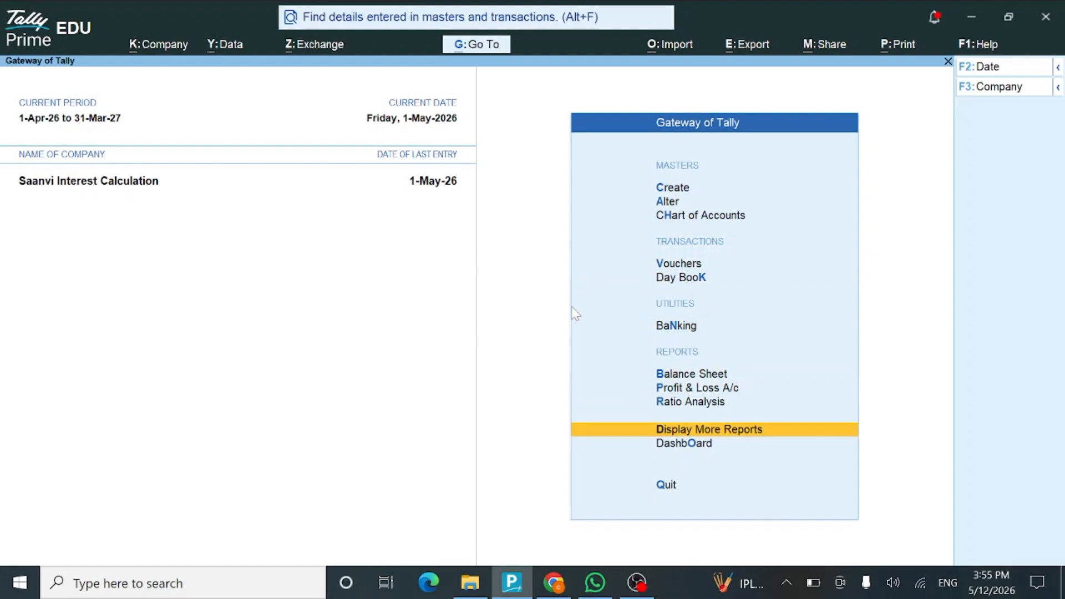
key("Return")
key("Down")
key("Down")
key("Down")
key("Down")
key("Down")
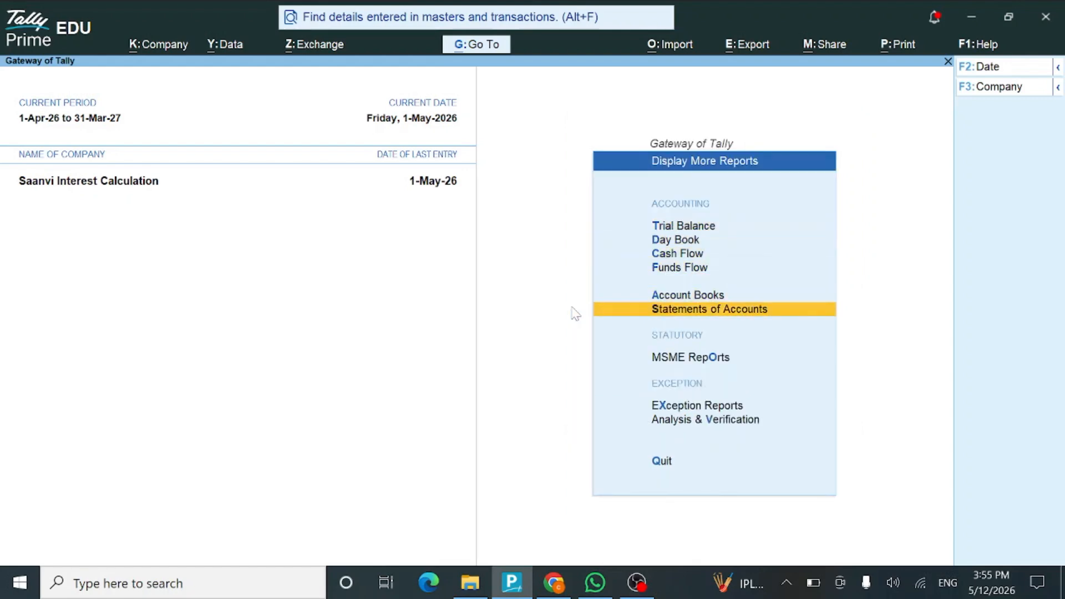
key("Return")
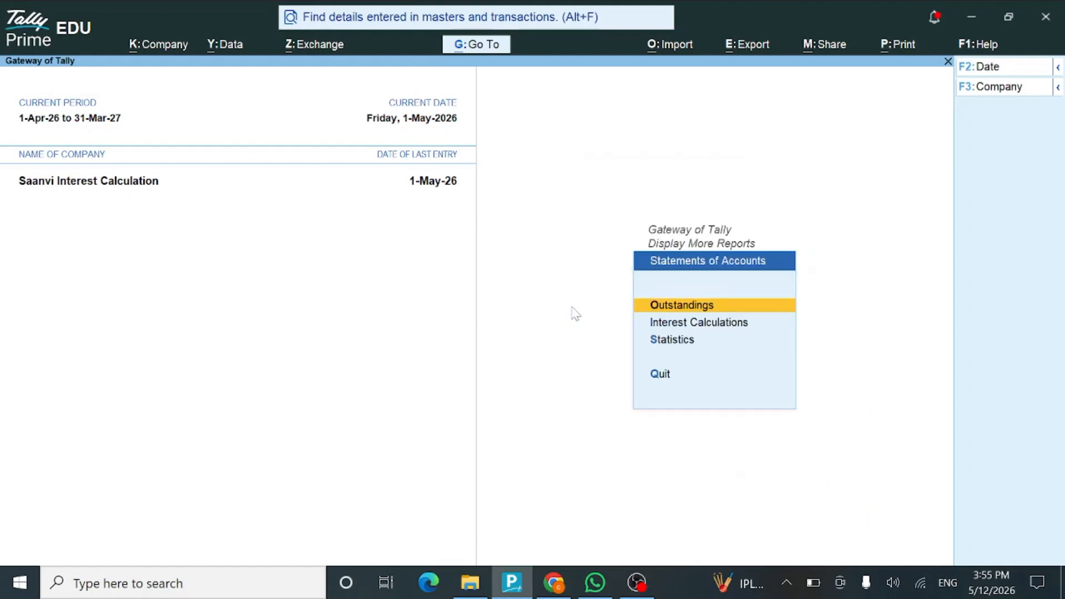
View the Interest Receivable report of the Interest Calculations
key("Down")
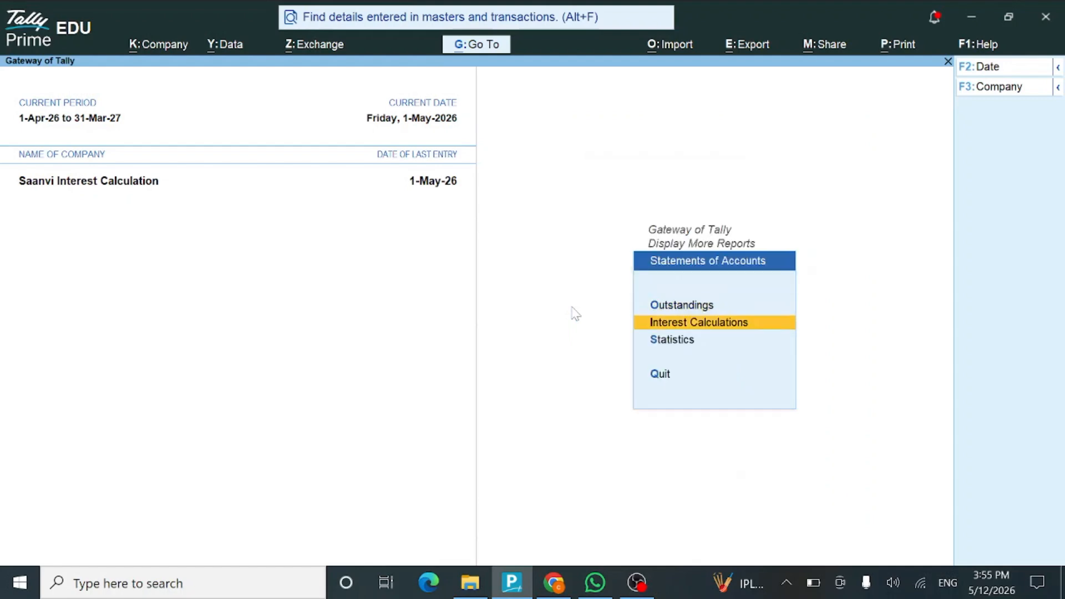
key("Return")
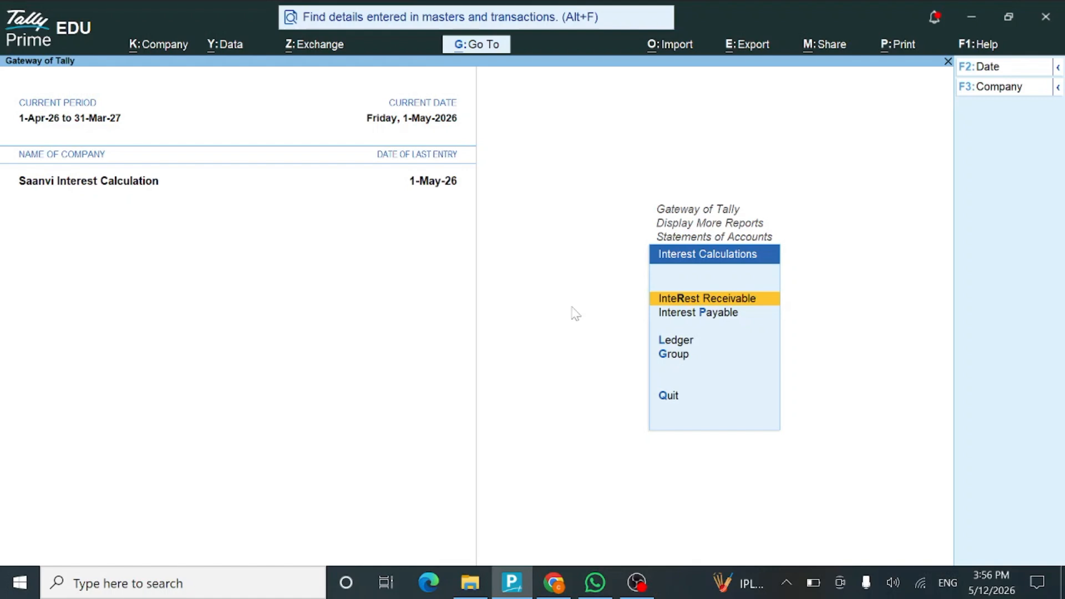
key("Down")
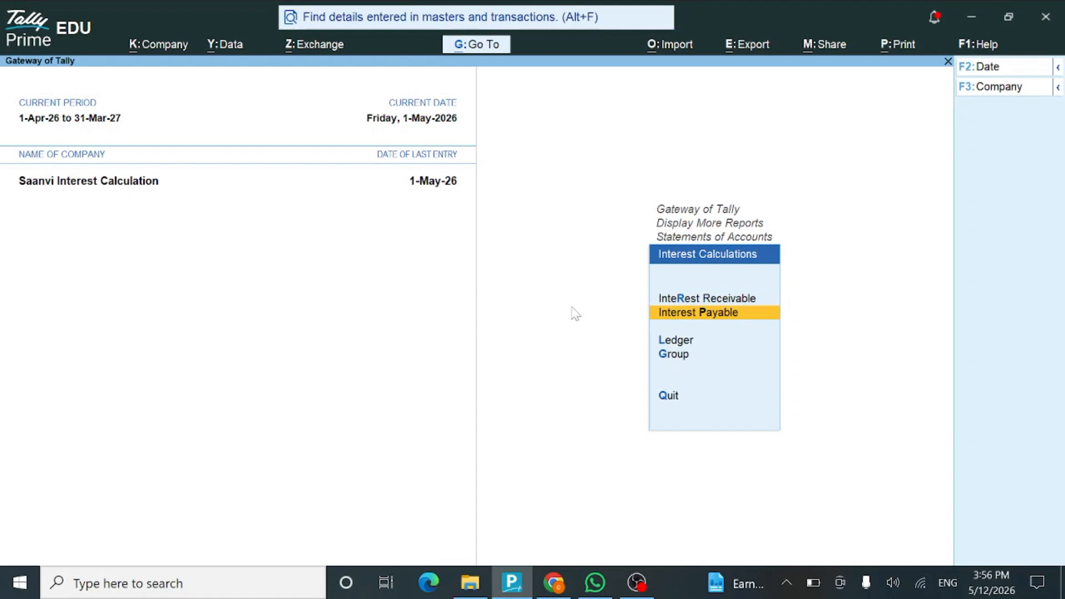
key("Up")
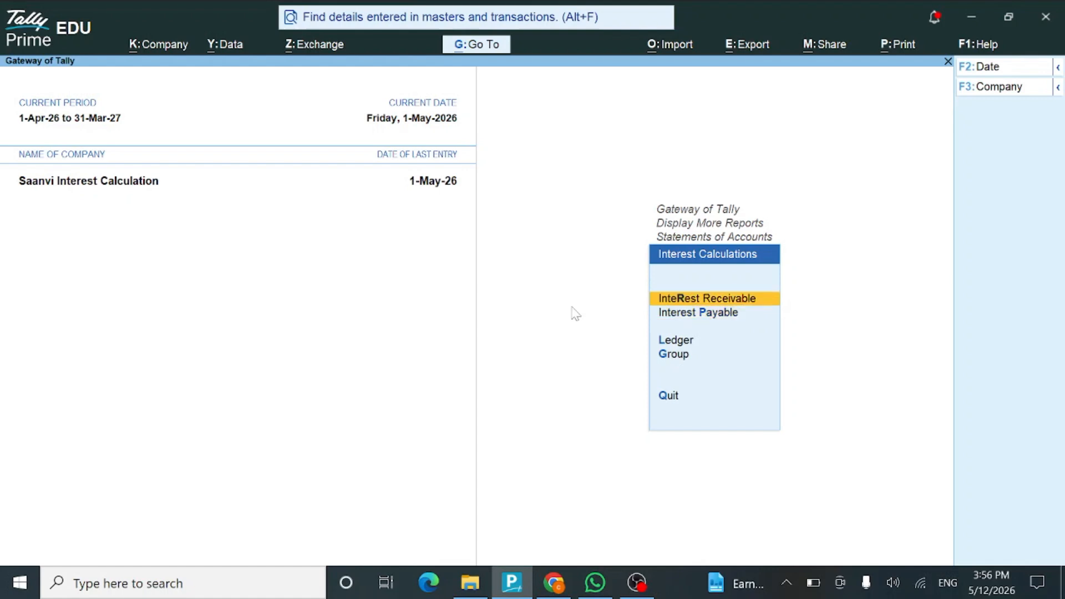
key("Return")
key("Return")
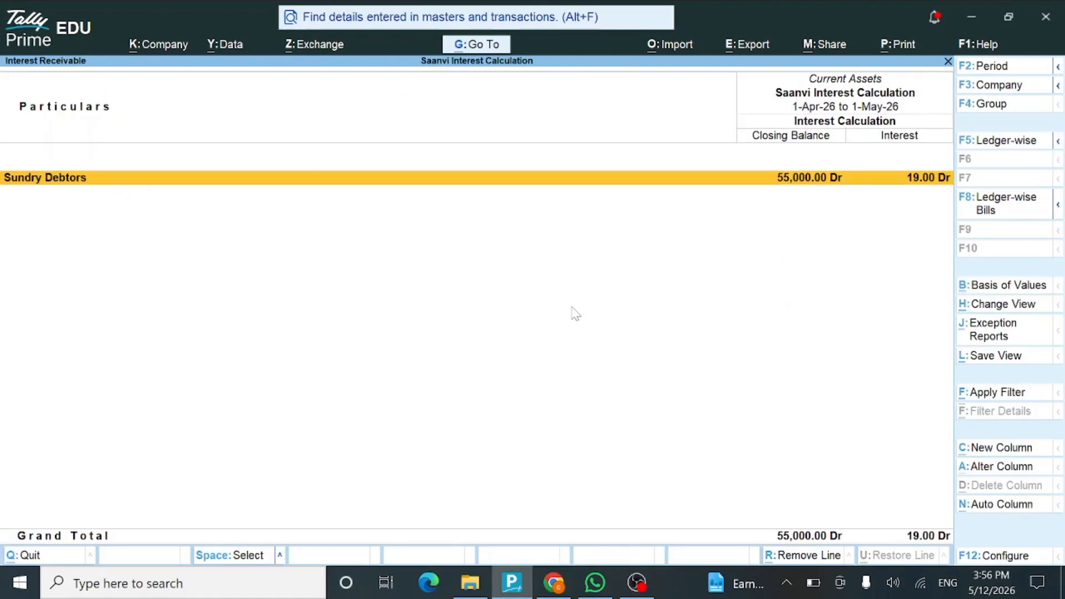
Look at the Sundry Debtors breakdown in the Interest Receivable report and return to the Interest Calculations options
key("Return")
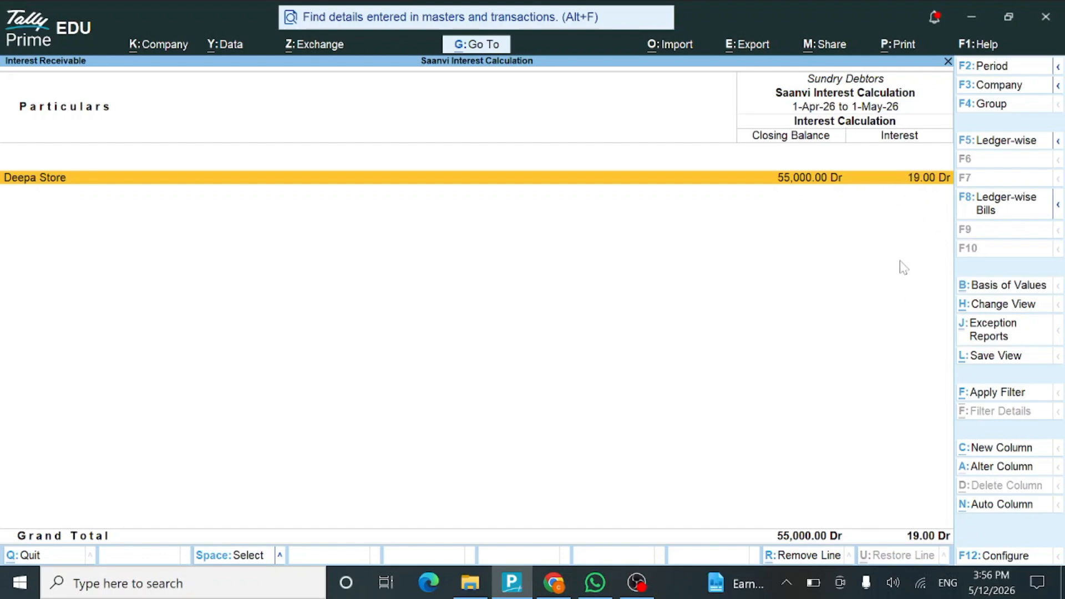
key("Escape")
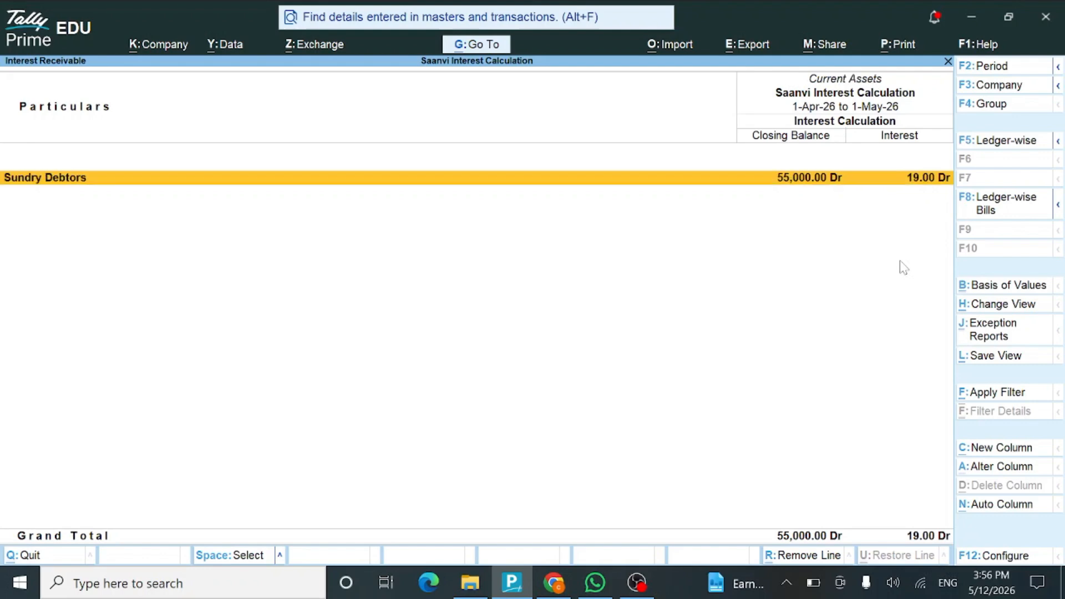
key("Escape")
key("Escape")
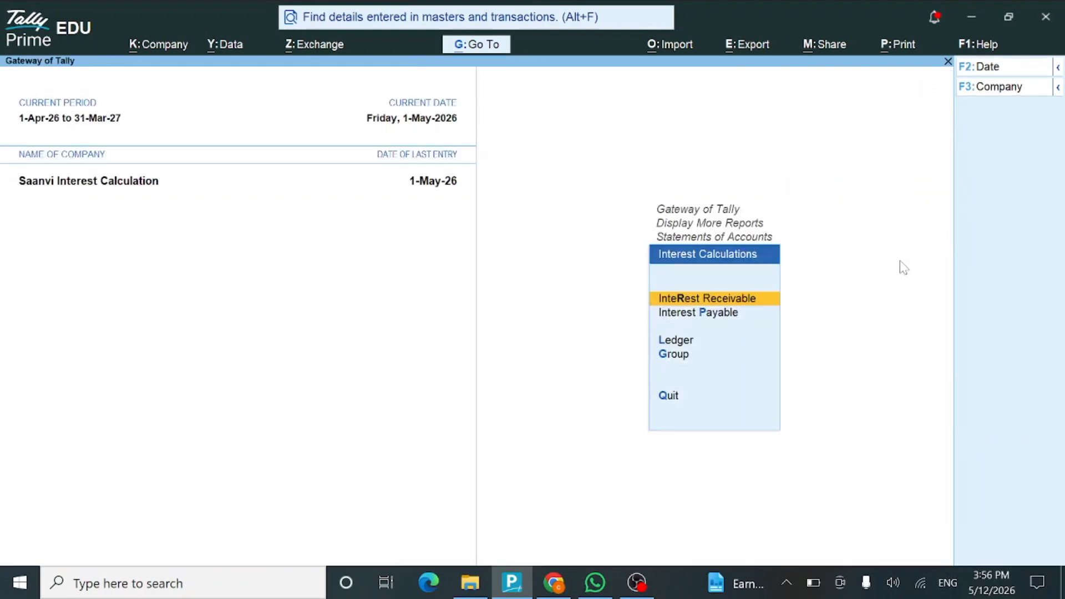
View the Interest Payable report with its Loans (Liability) breakdown, and return to the Interest Calculations options
key("Down")
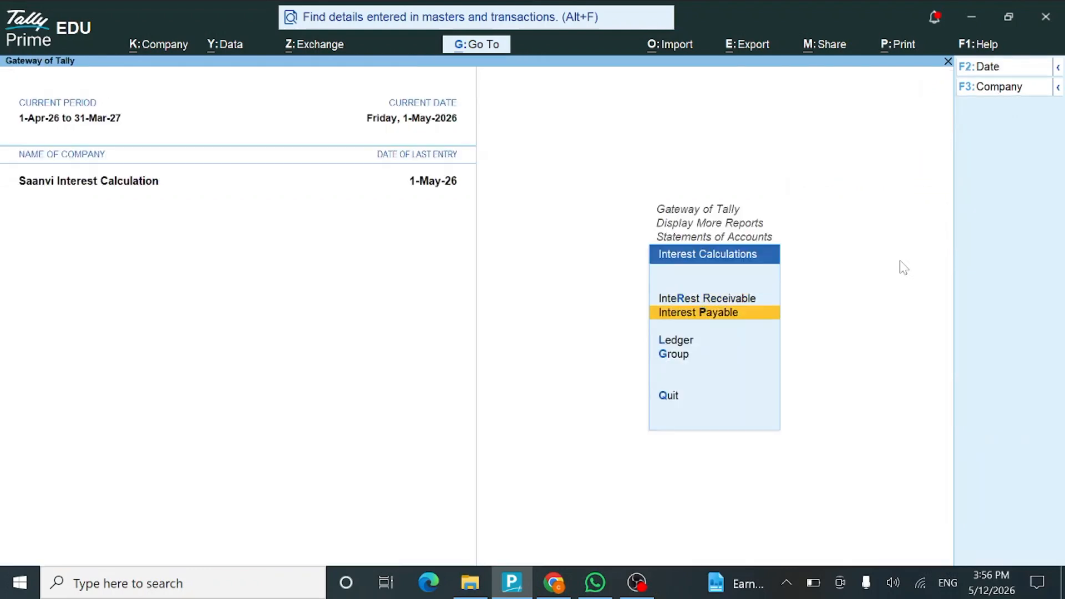
key("Return")
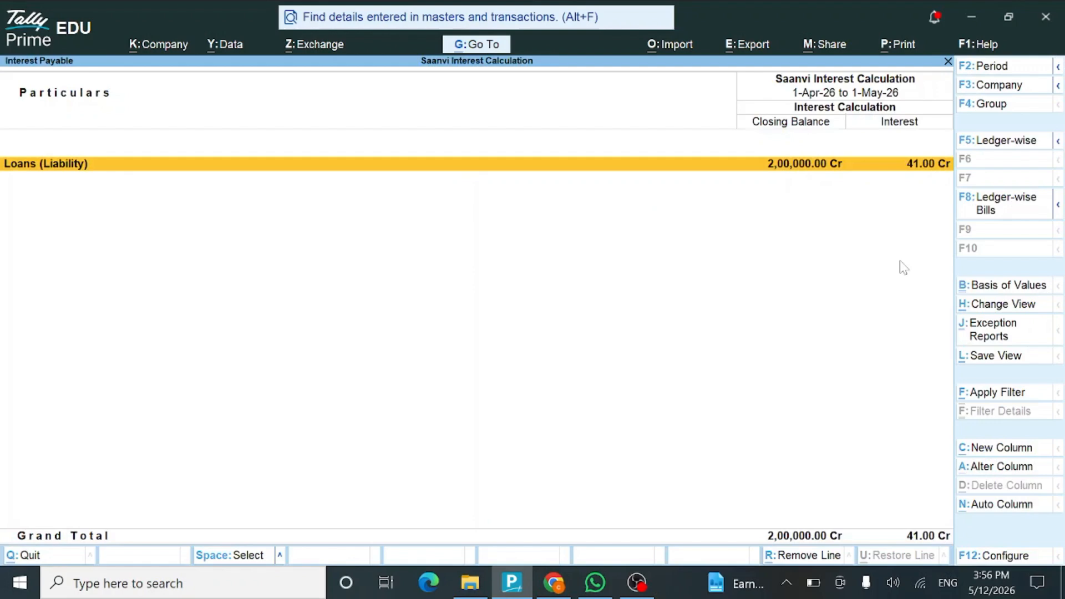
key("Return")
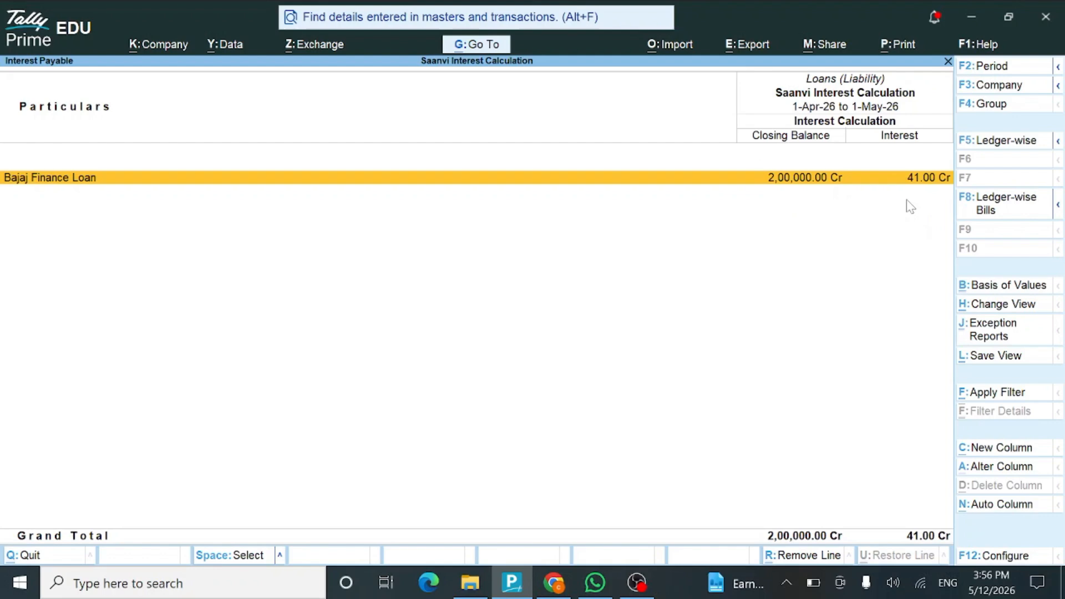
key("Escape")
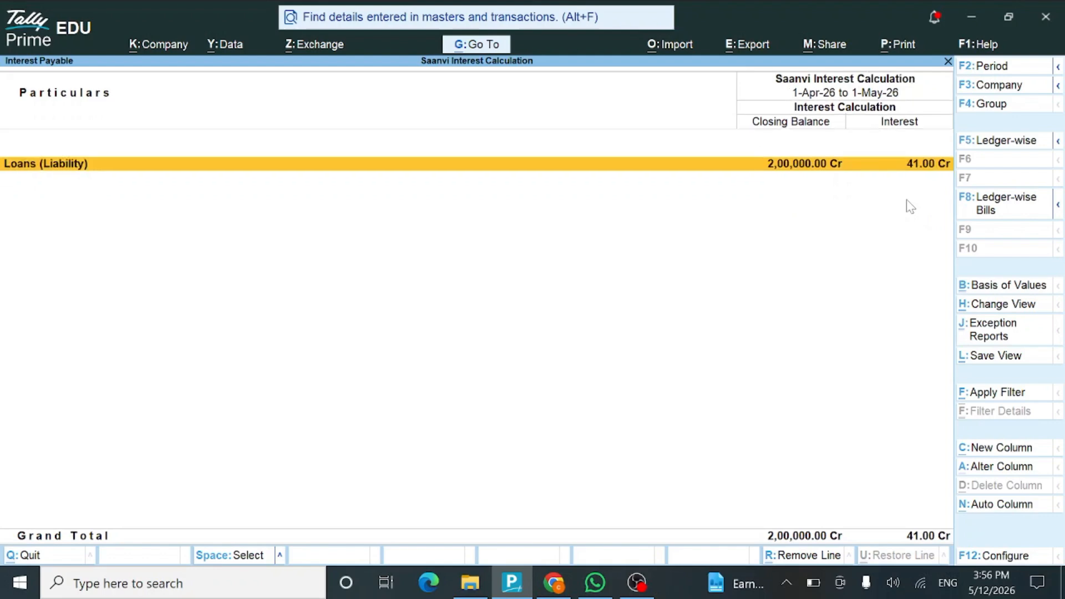
key("Escape")
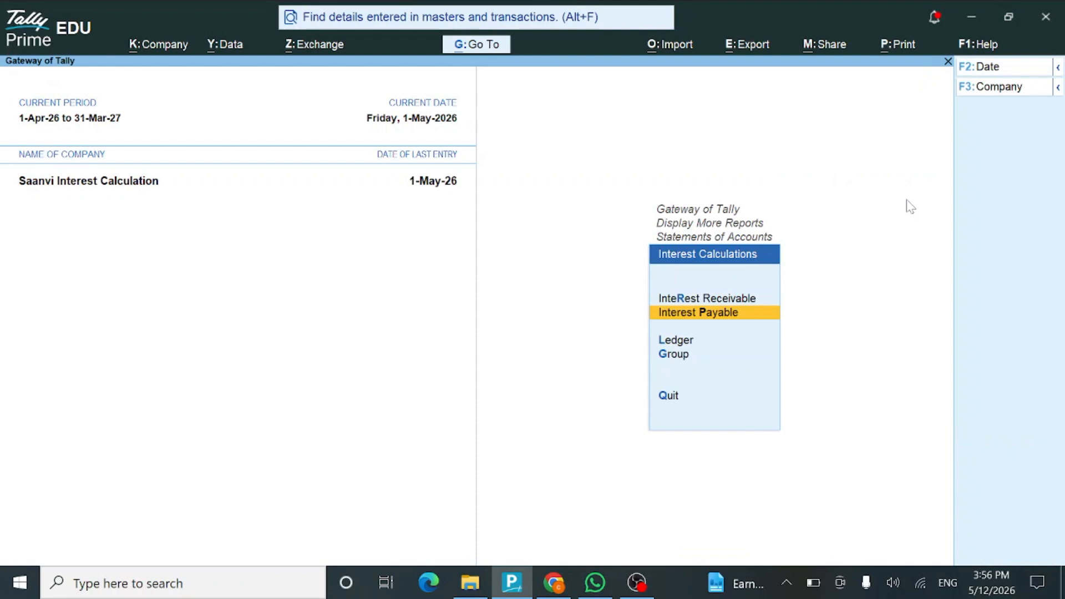
Show the Interest Payable on Loans (Liability) for the period 1-5-2026 to 1-10-2026
key("Return")
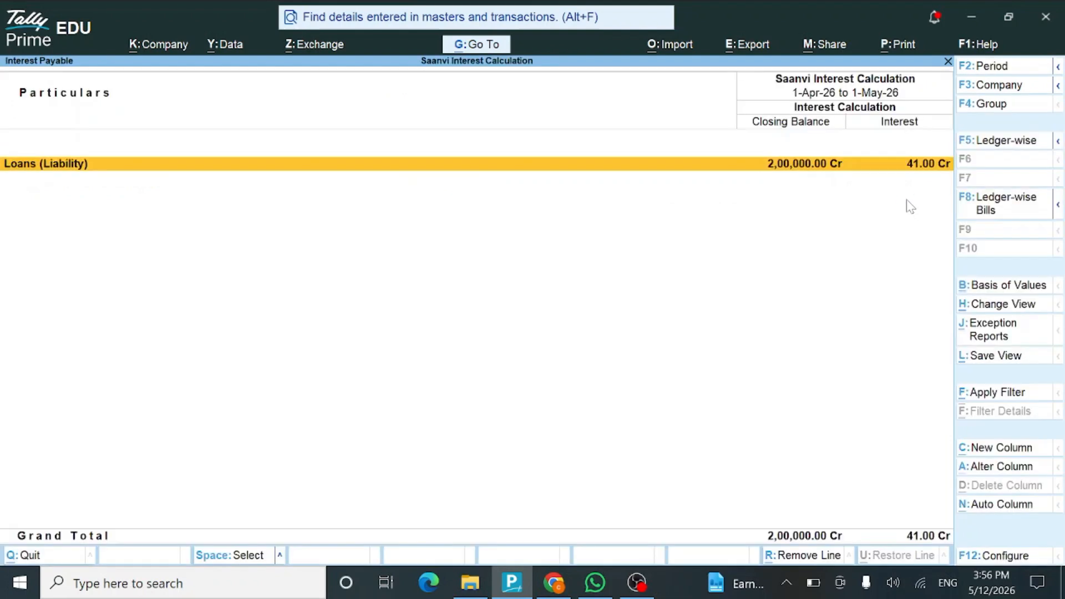
key("Return")
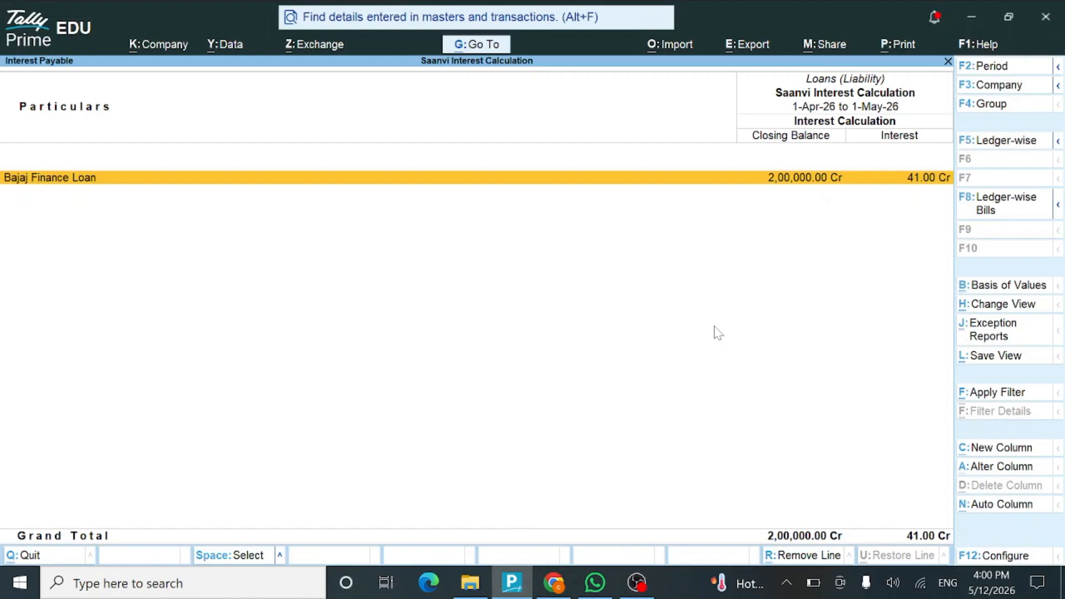
key("alt+F2")
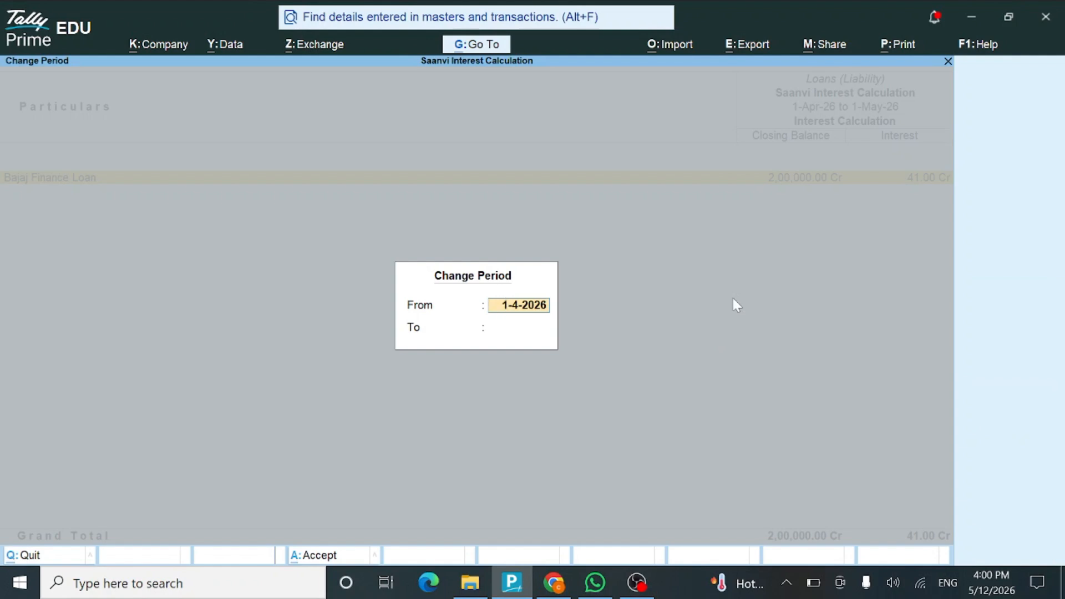
type("1-")
type("5-")
type("2026")
key("Return")
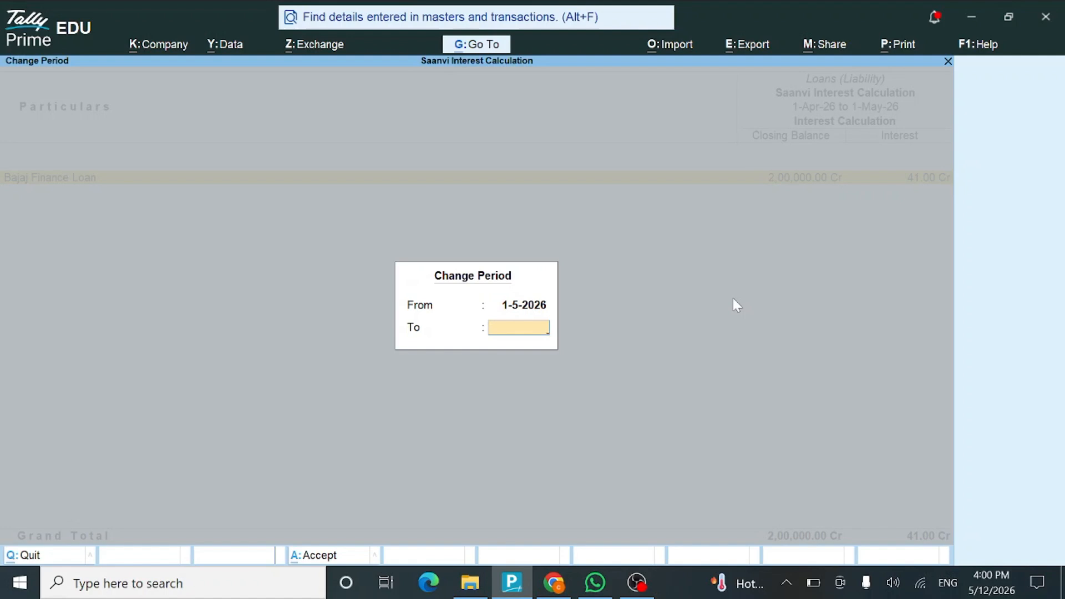
type("1-10-26")
key("Return")
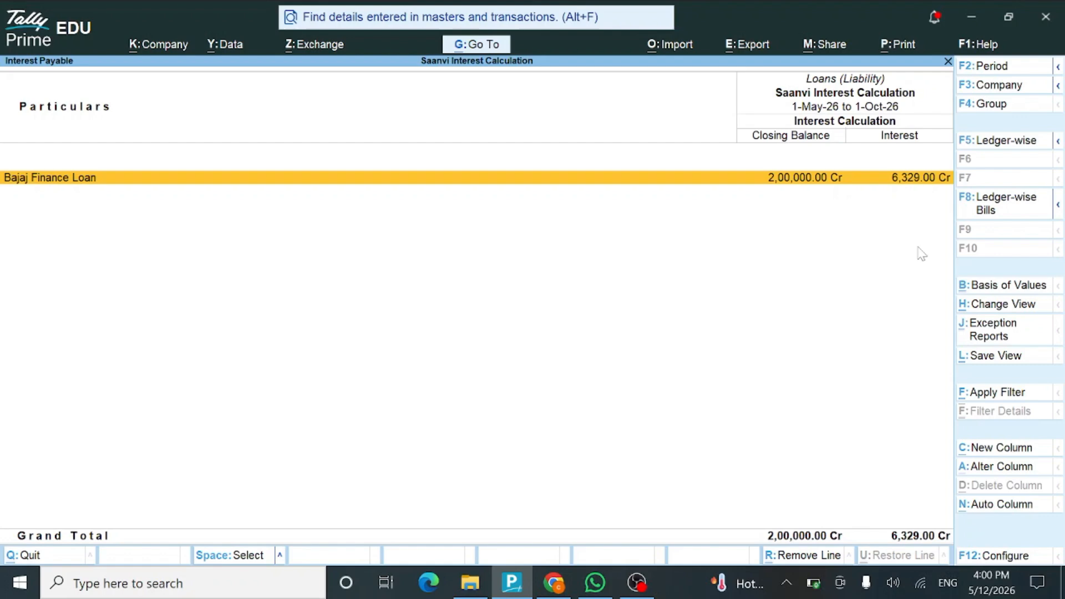
Leave the interest reports and change the company's current date to 1-10-2026
key("Escape")
key("Escape")
key("Escape")
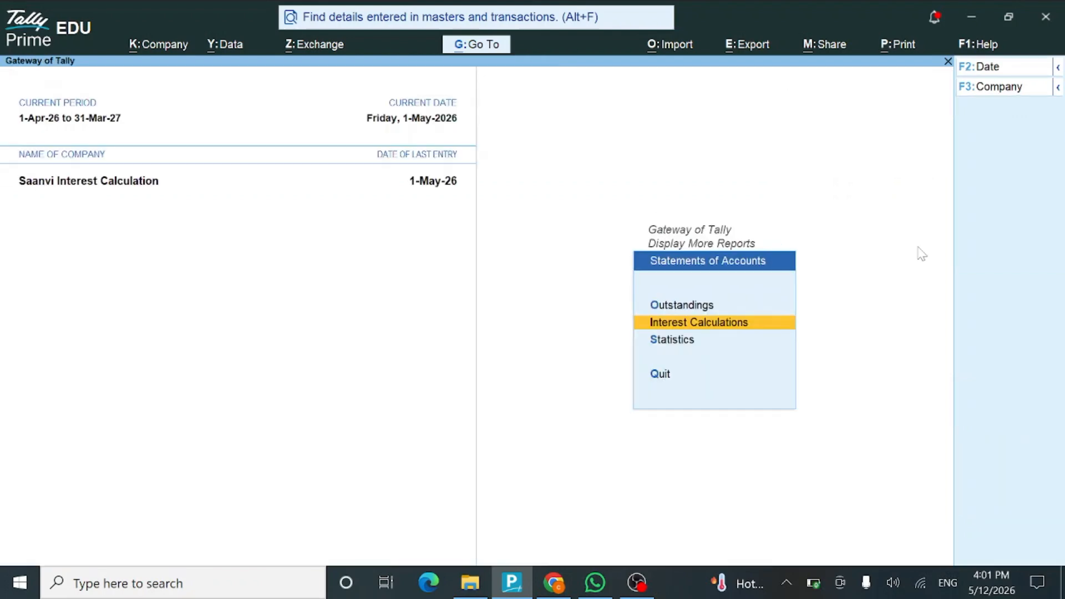
key("Escape")
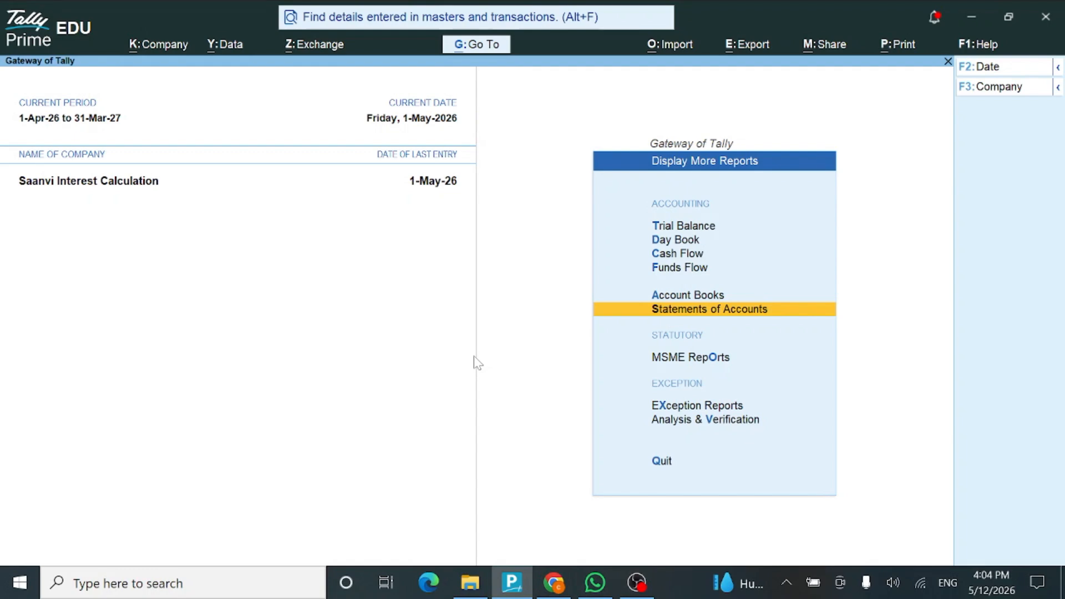
key("F2")
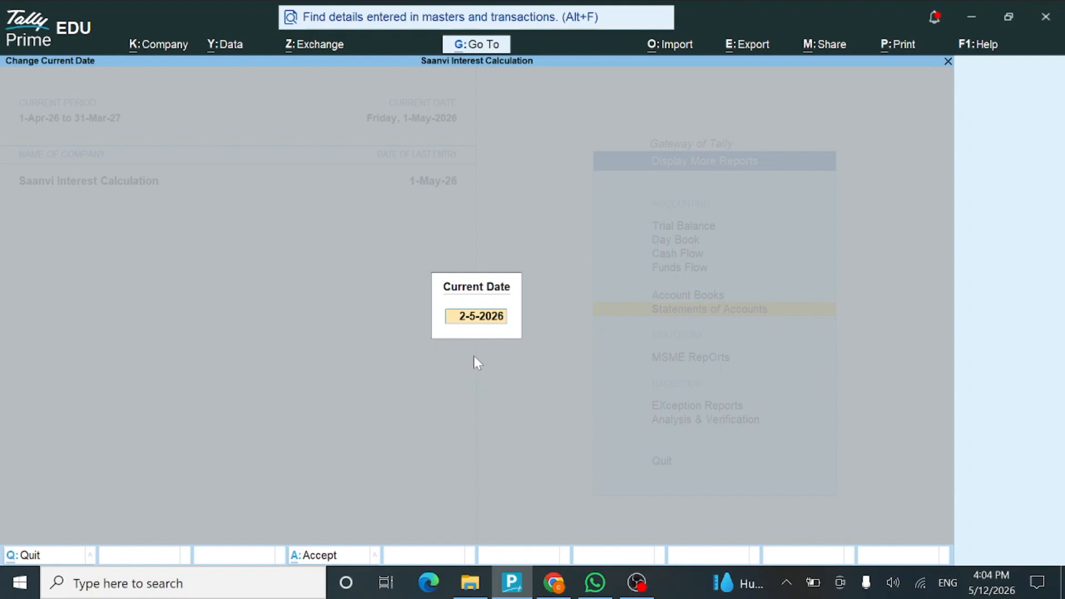
type("1-10-2026")
key("Return")
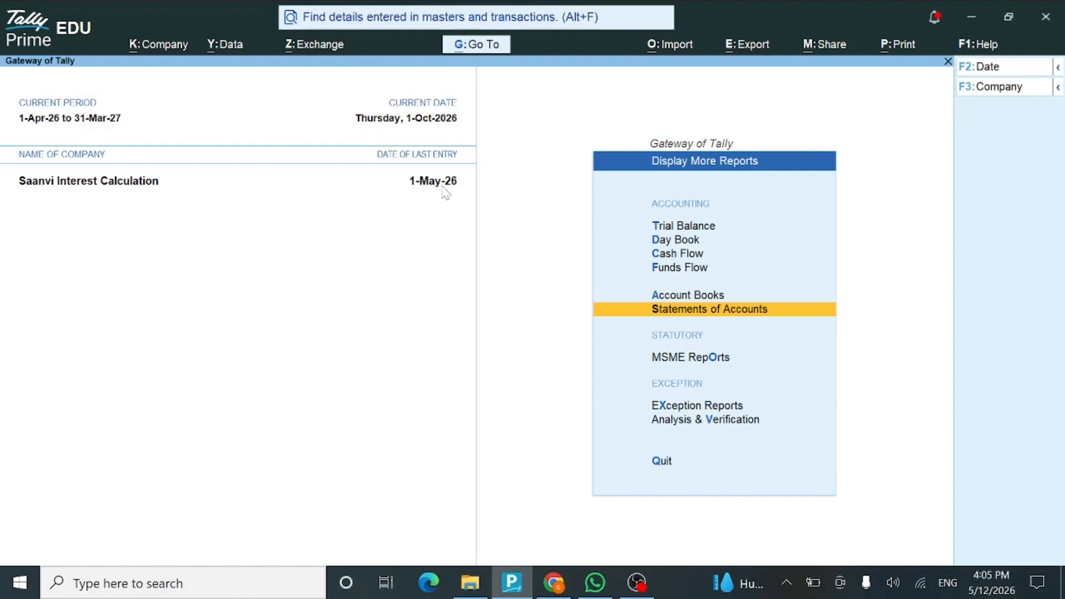
Return to the Gateway of Tally and open the Debit Note voucher type for alteration
key("Escape")
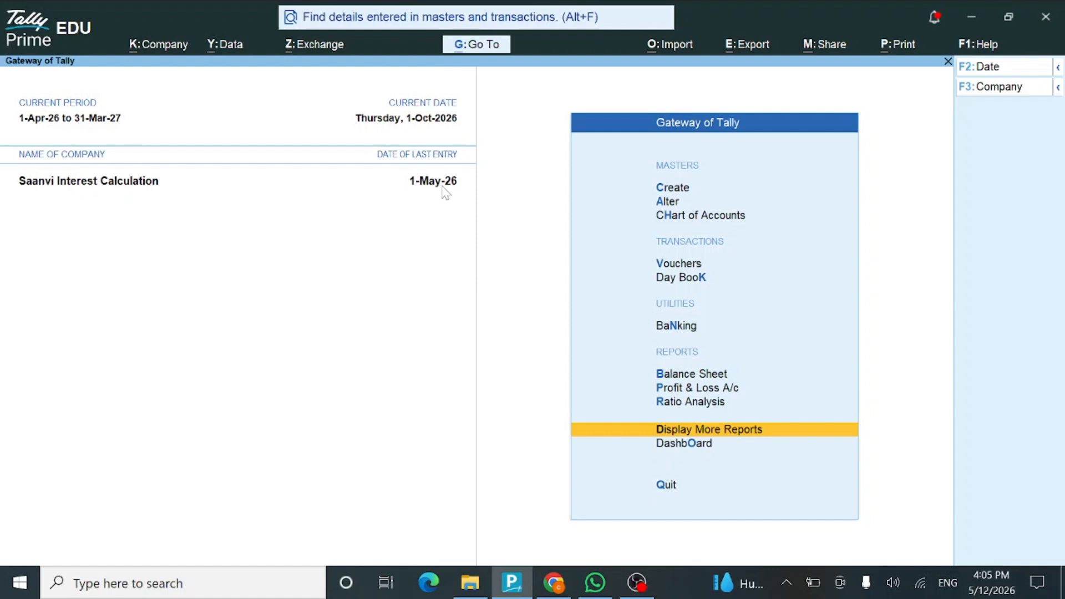
key("Up")
key("Up")
key("Up")
key("Up")
key("Up")
key("Up")
key("Up")
key("Up")
key("Up")
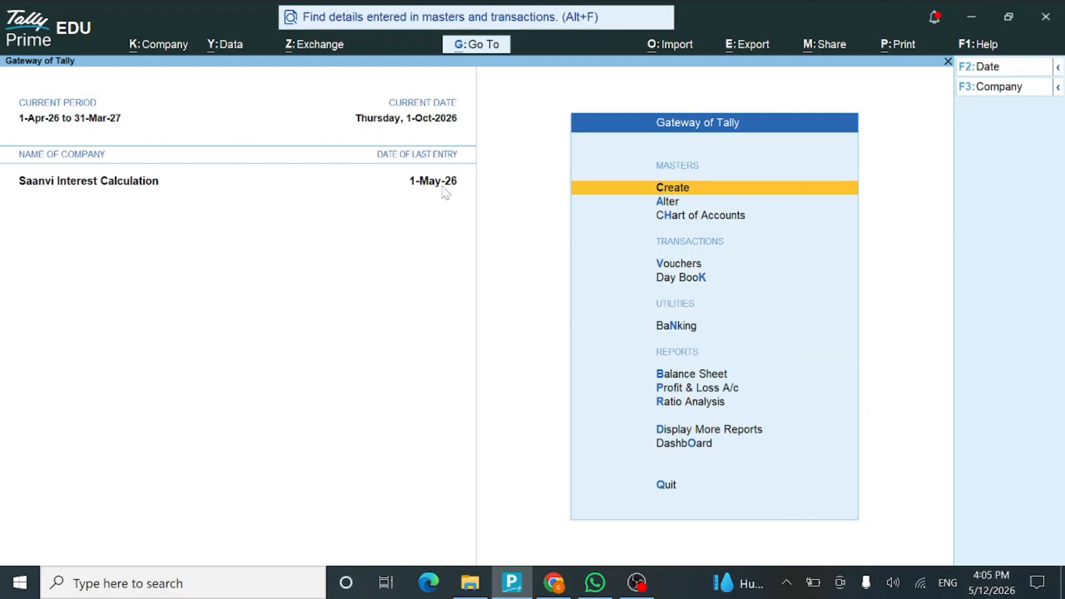
key("Down")
key("Return")
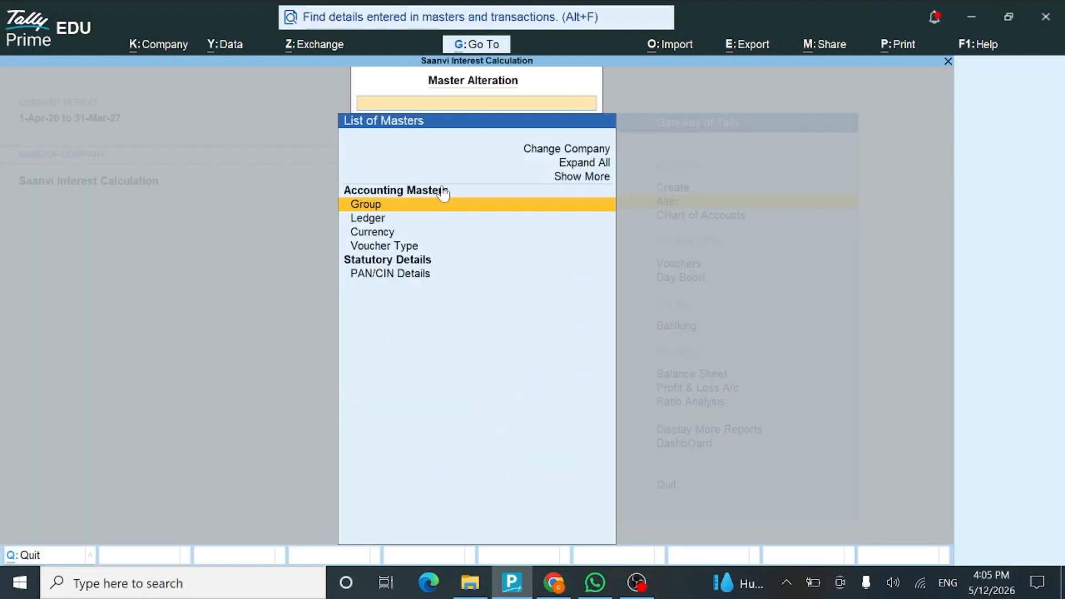
key("Down")
key("Down")
key("Down")
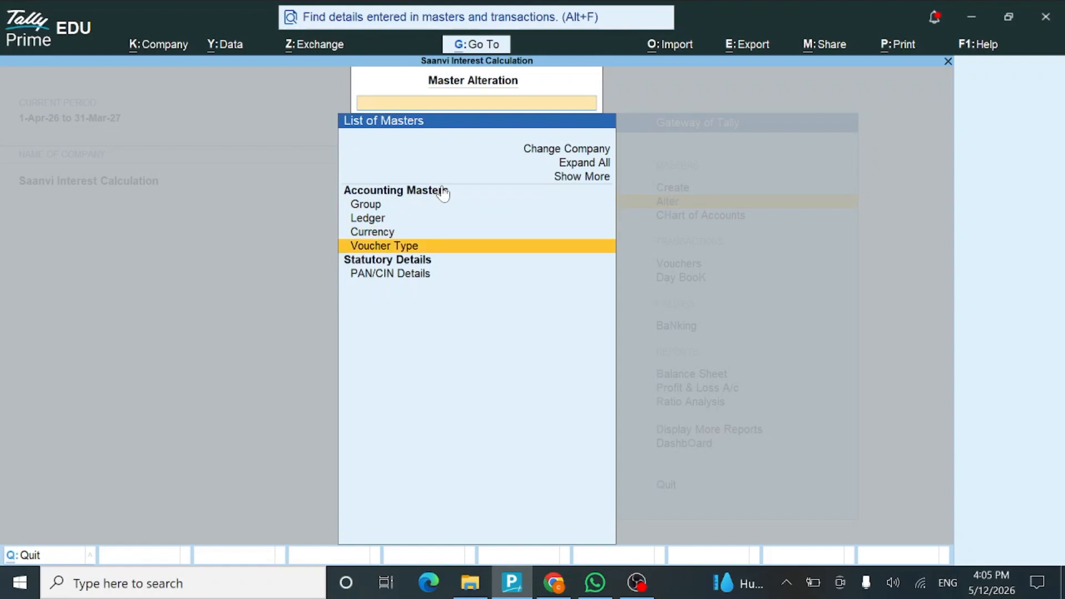
key("Return")
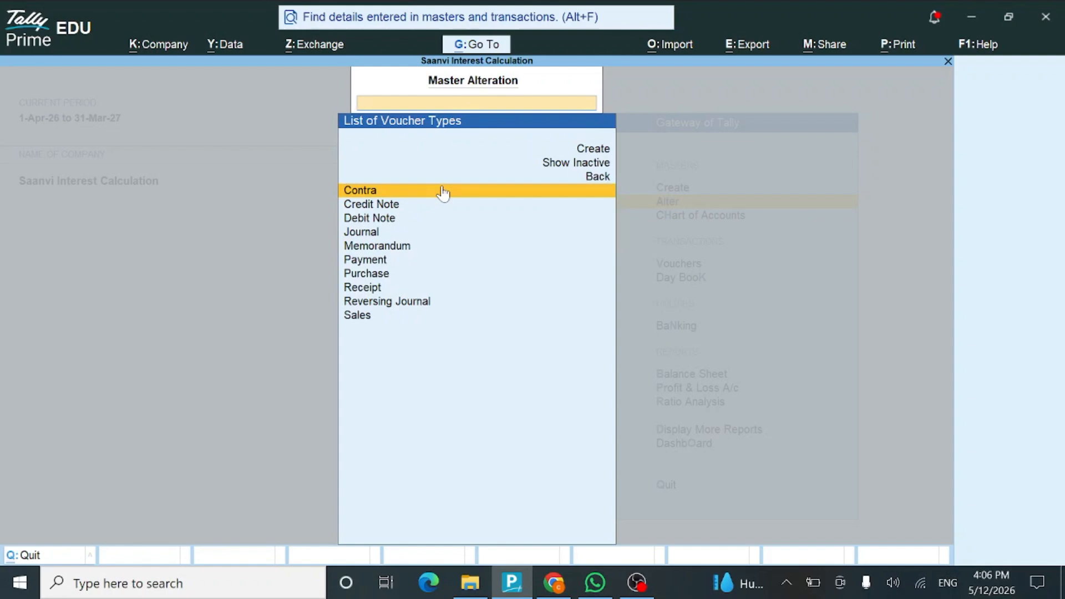
key("Down")
key("Down")
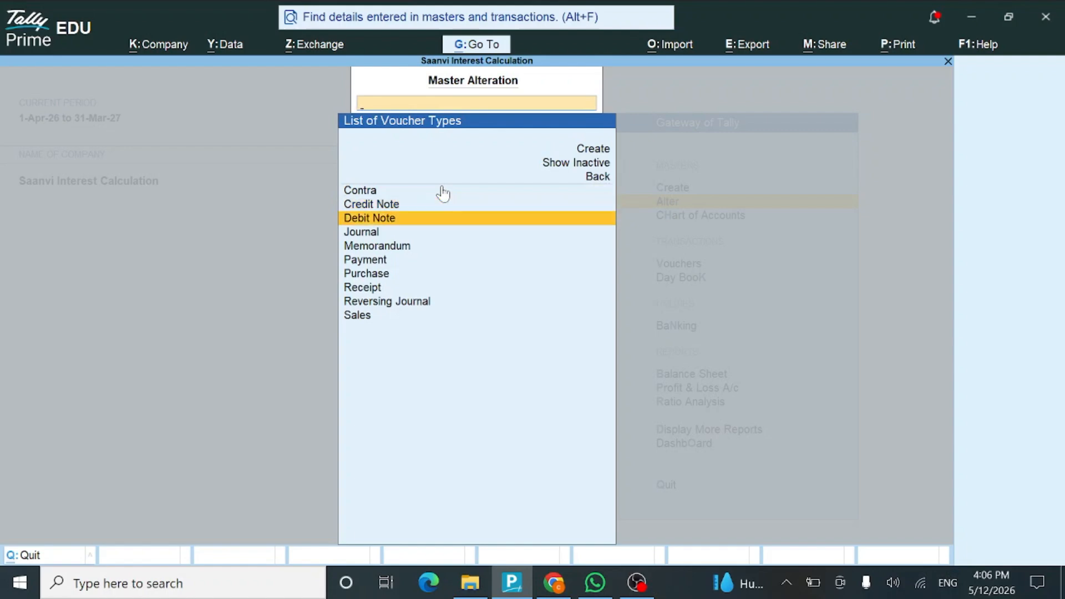
key("Up")
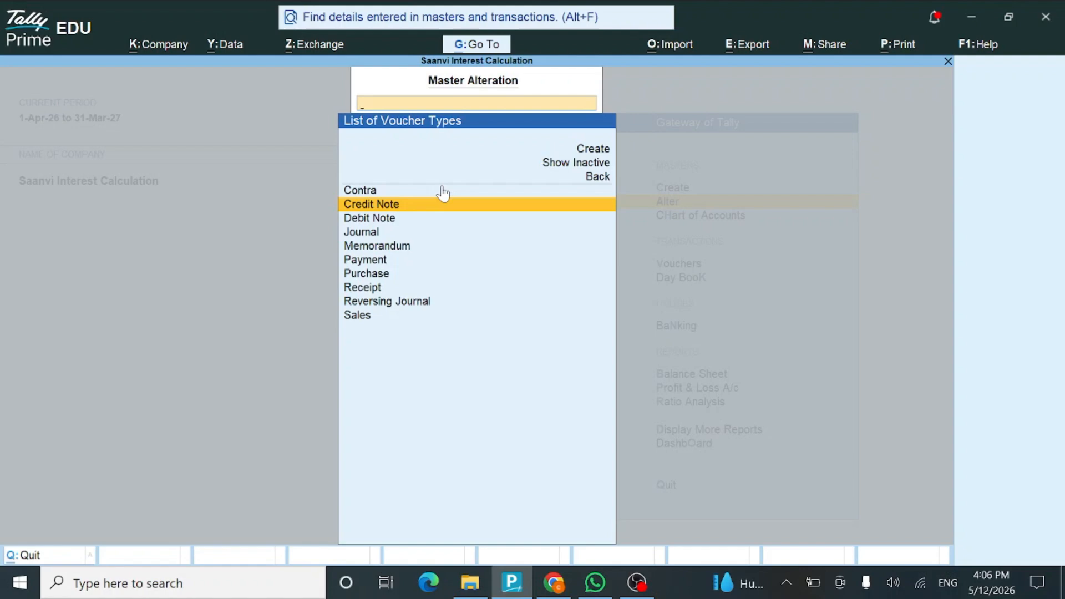
key("Down")
key("Return")
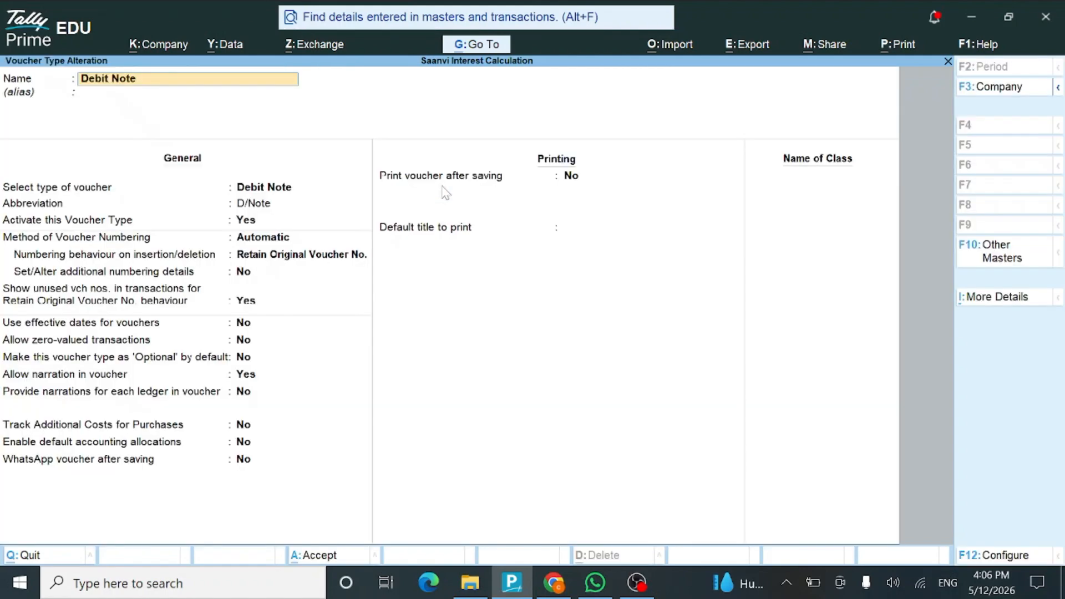
Keep the Debit Note's general and printing settings as they are and add a voucher class named Received Interest
key("Return")
key("Return")
key("Return")
key("Return")
key("Return")
key("Return")
key("Return")
key("Return")
key("Return")
key("Return")
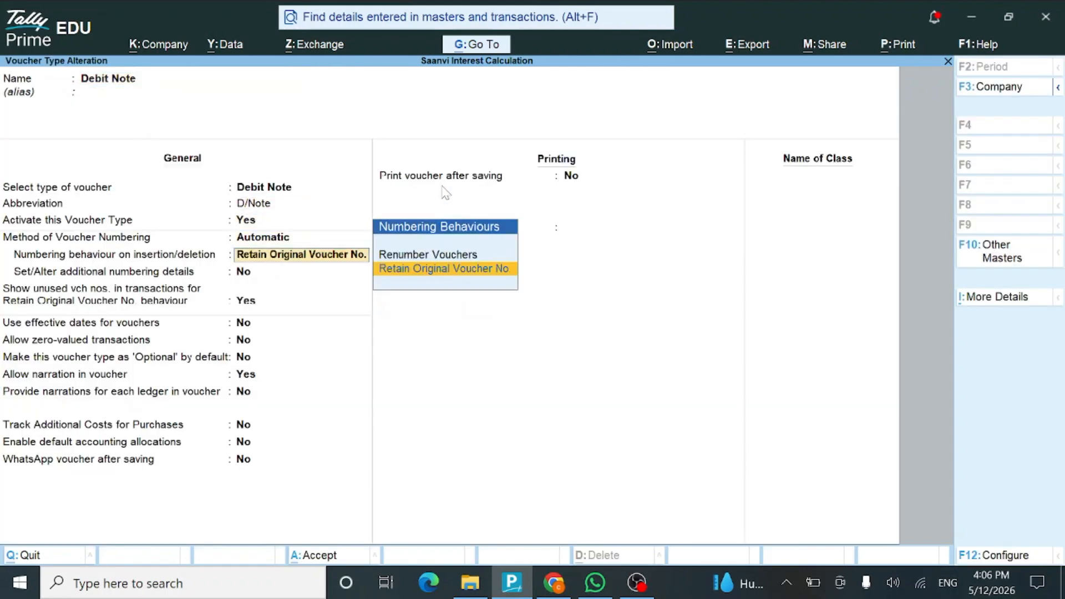
key("Return")
key("Return")
key("Return")
key("Return")
key("Return")
key("Return")
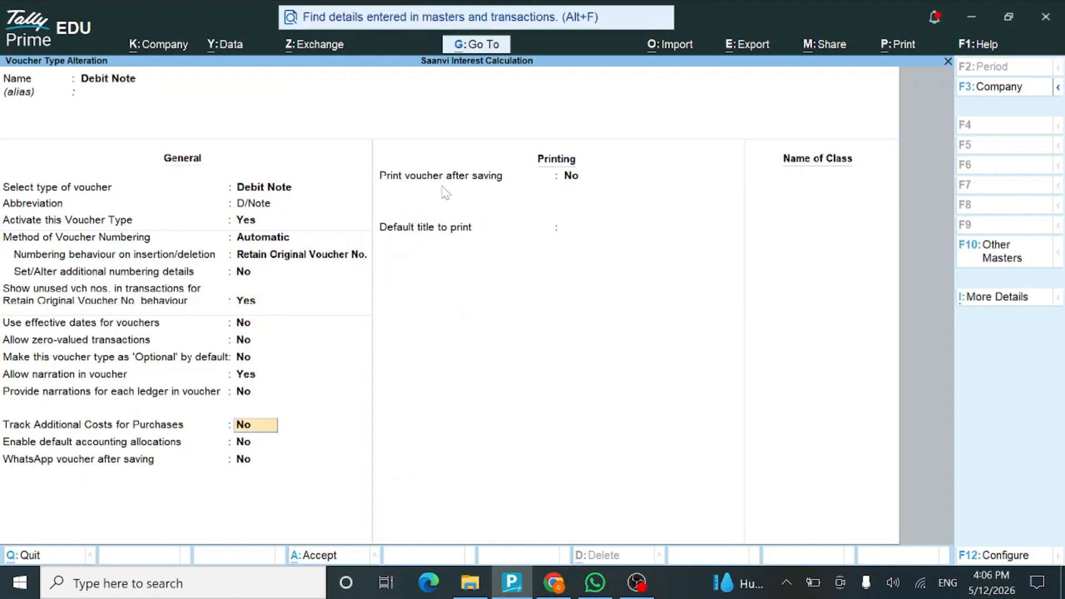
key("Return")
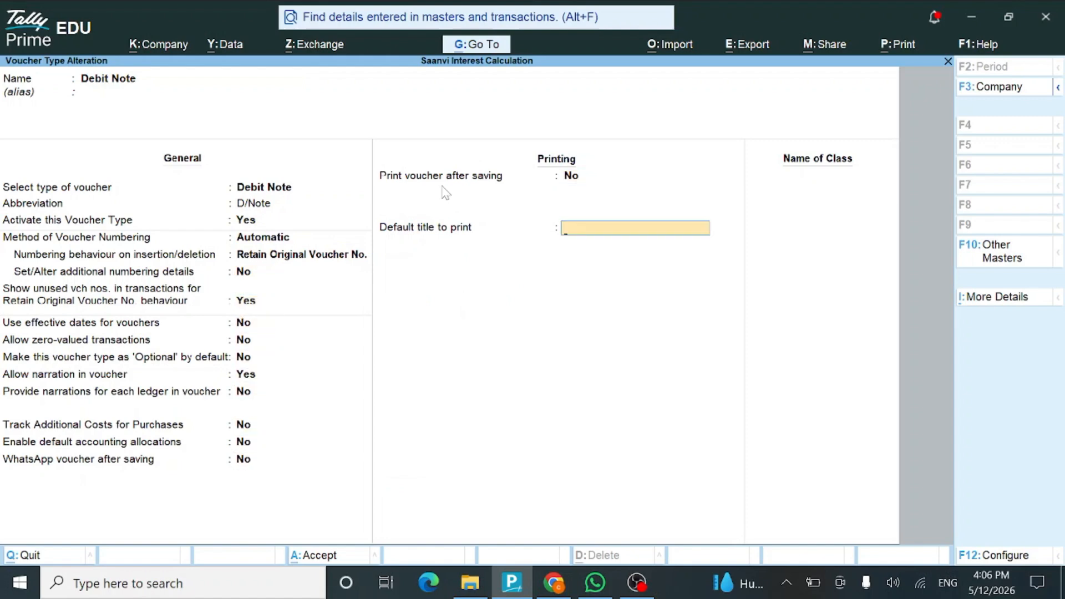
key("Return")
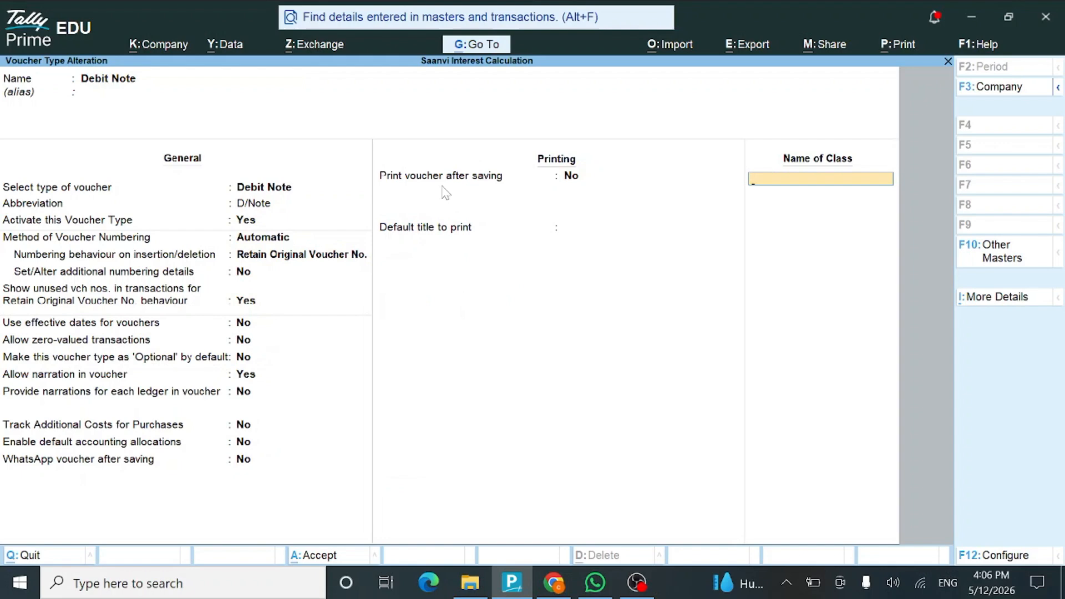
type("Received Interest")
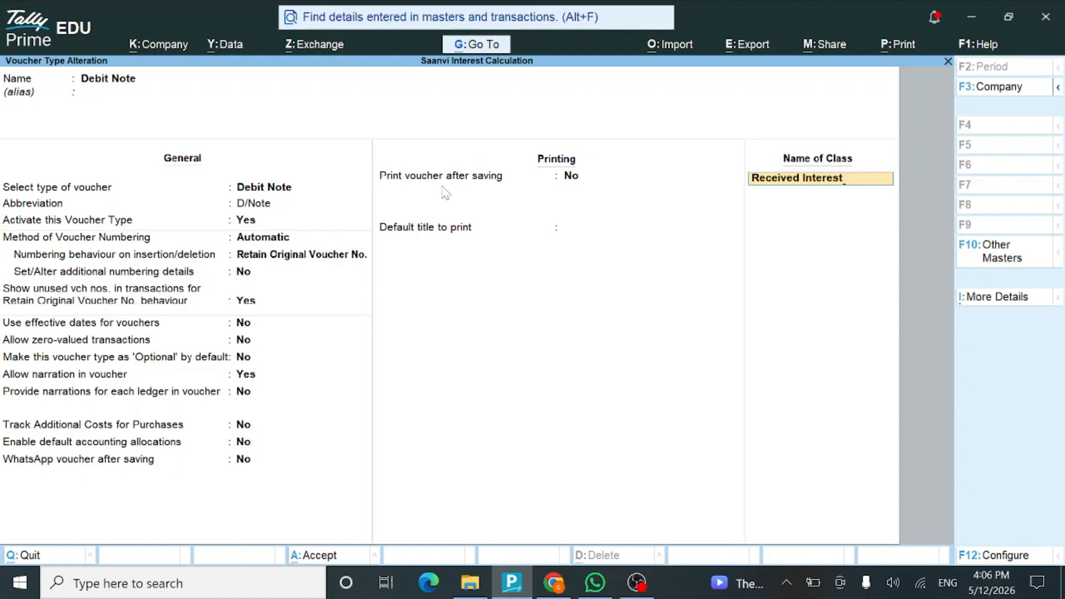
key("Return")
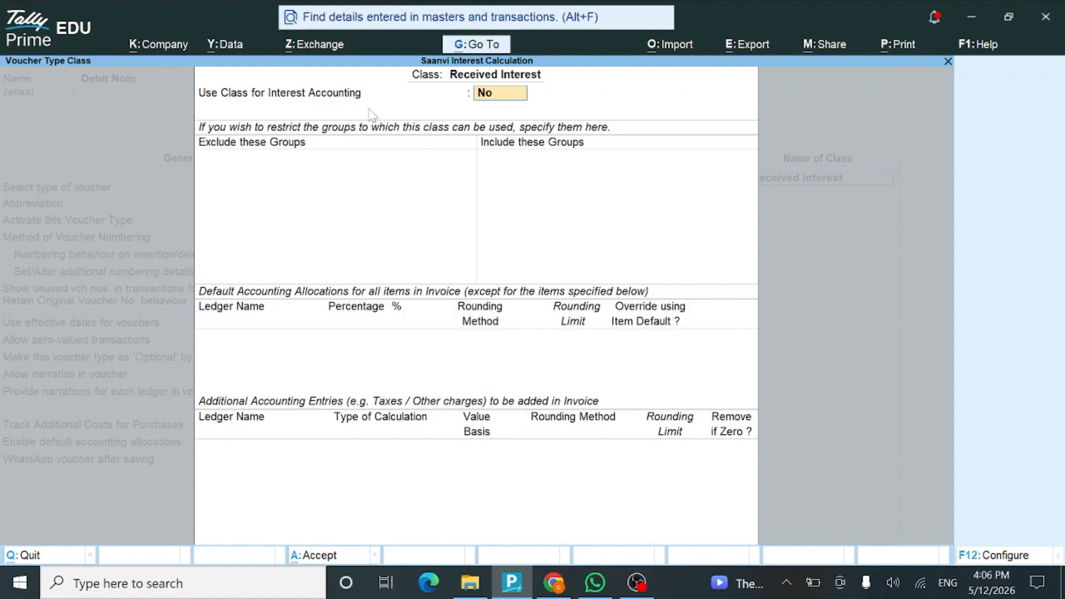
Enable the Received Interest class for interest accounting, leave compound interest at No, and save the Debit Note voucher type
type("yes")
key("Return")
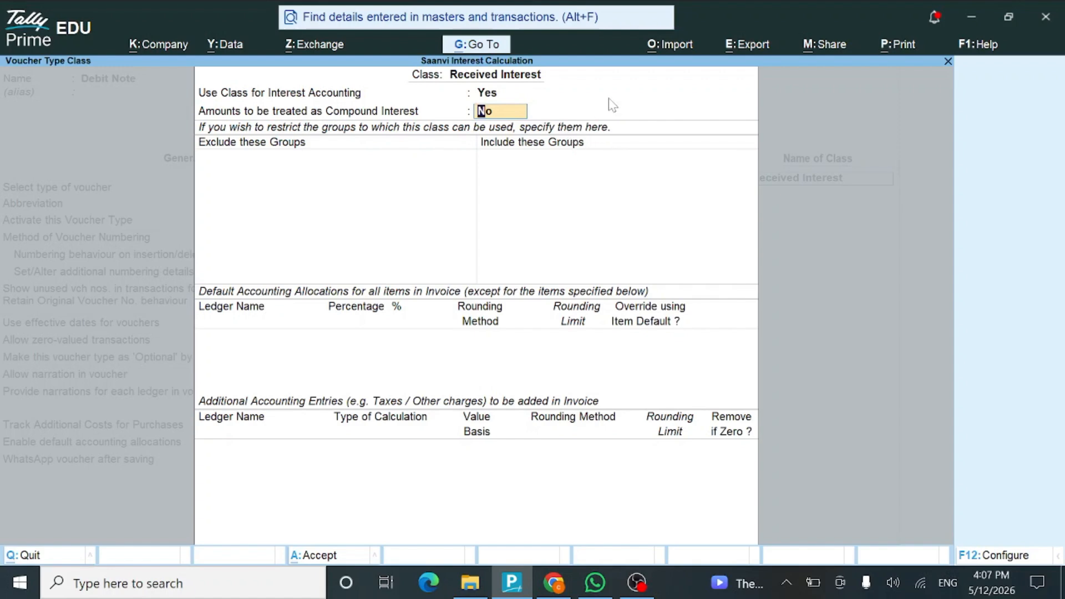
key("ctrl+a")
key("Return")
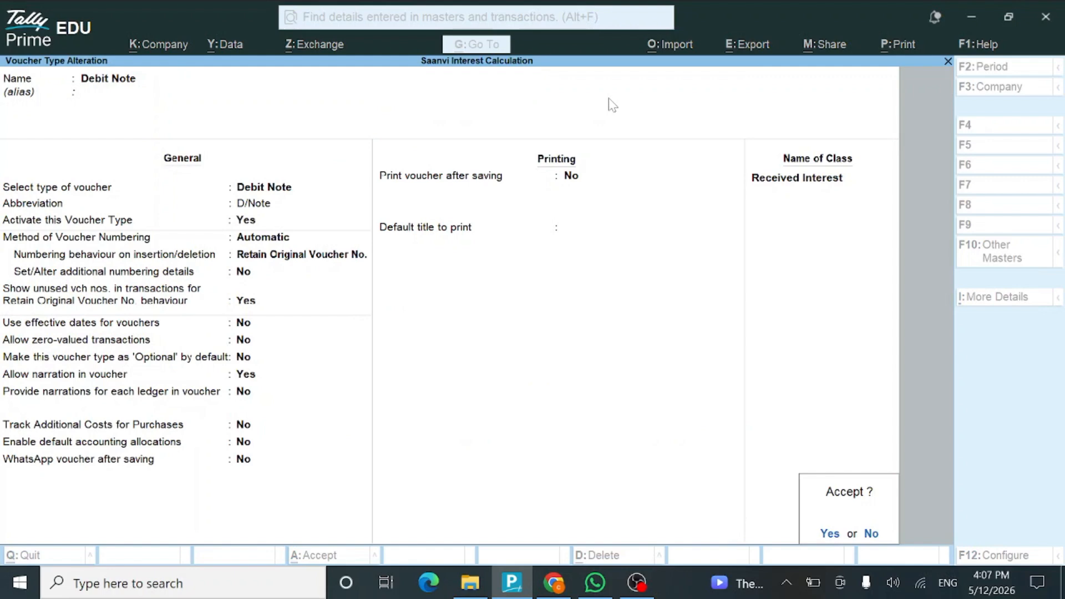
key("y")
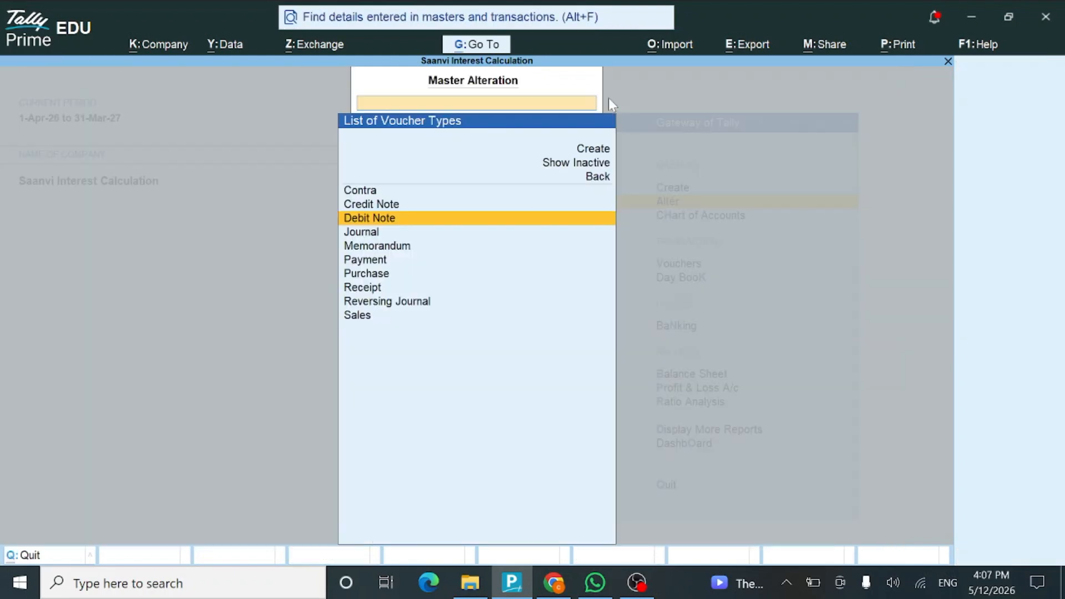
Open the Credit Note voucher type for alteration and keep its general and printing settings as they are
key("Up")
key("Return")
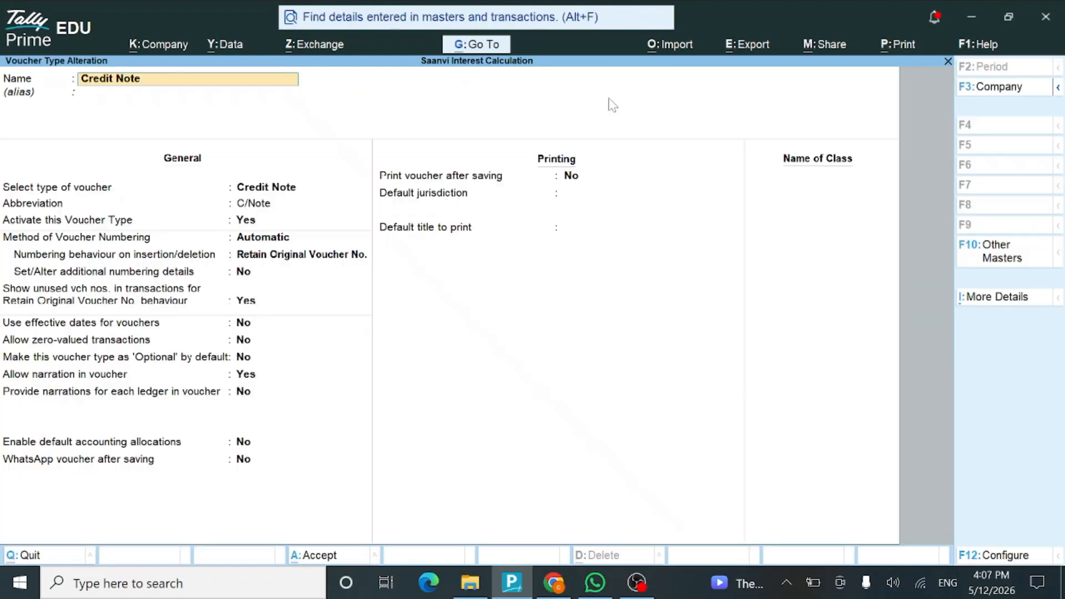
key("Return")
key("Return")
key("Return")
key("Return")
key("Return")
key("Return")
key("Return")
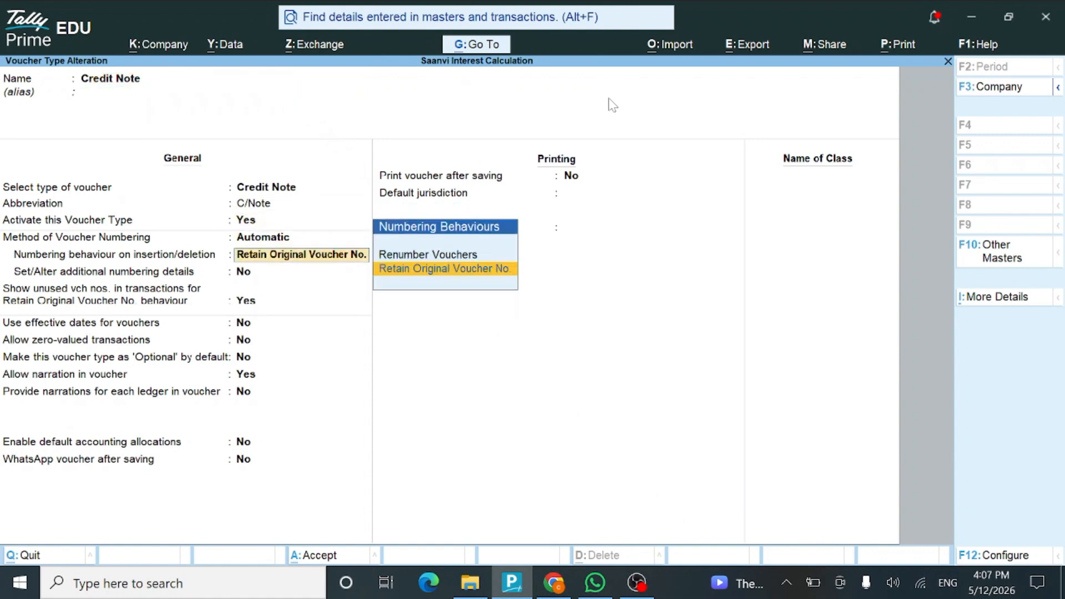
key("Return")
key("Return")
key("Return")
key("Return")
key("Return")
key("Return")
key("Return")
key("Return")
key("Return")
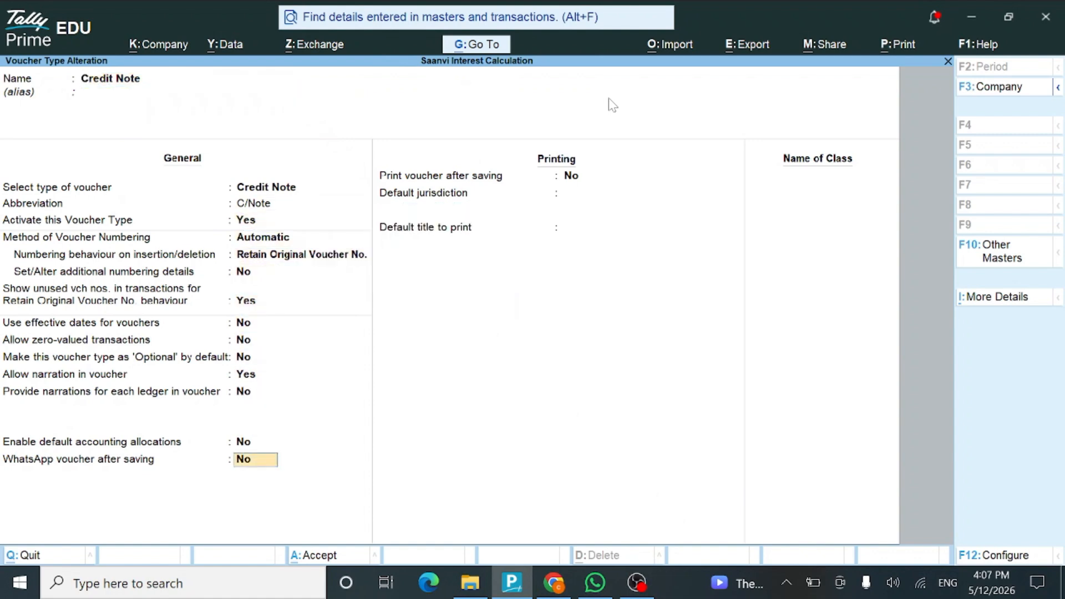
key("Return")
key("Return")
Add a Paid Interest class enabled for interest accounting, leave compound interest at No, and save the Credit Note voucher type
type("Pai")
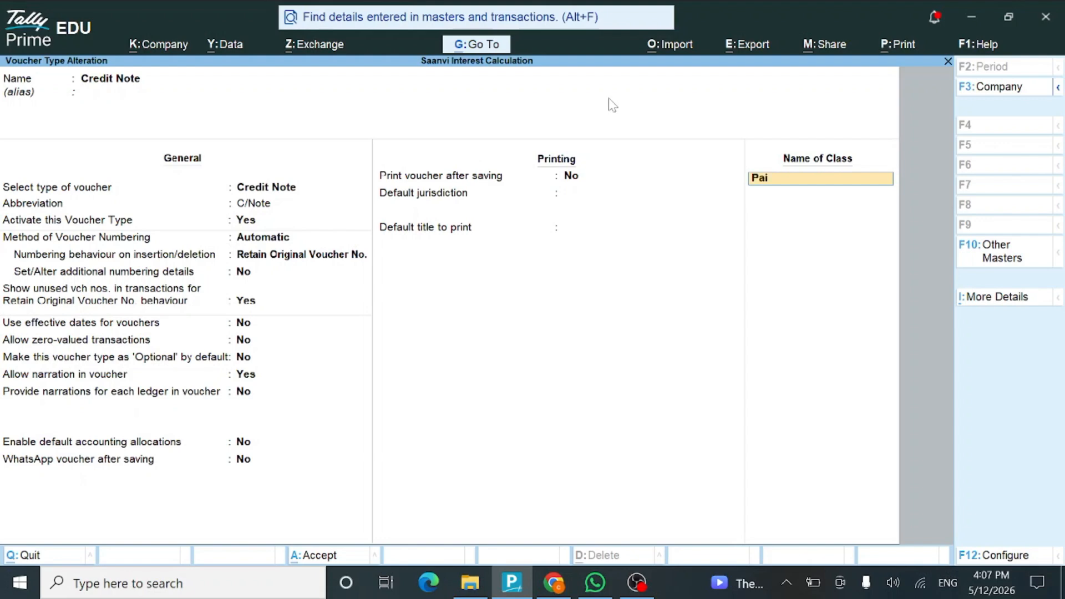
type("d Interest")
key("Return")
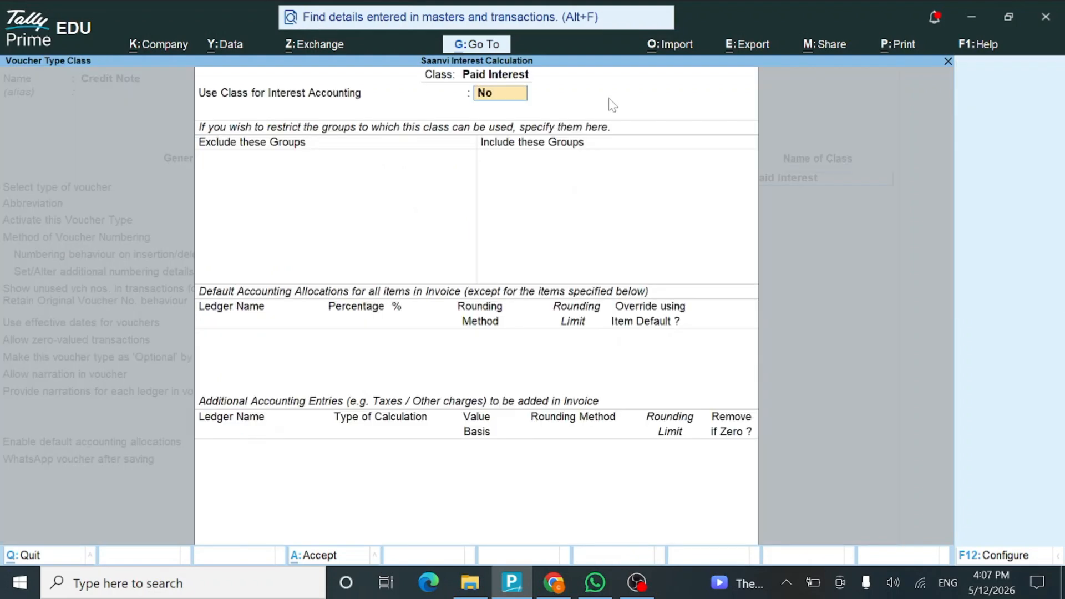
type("yes")
key("Return")
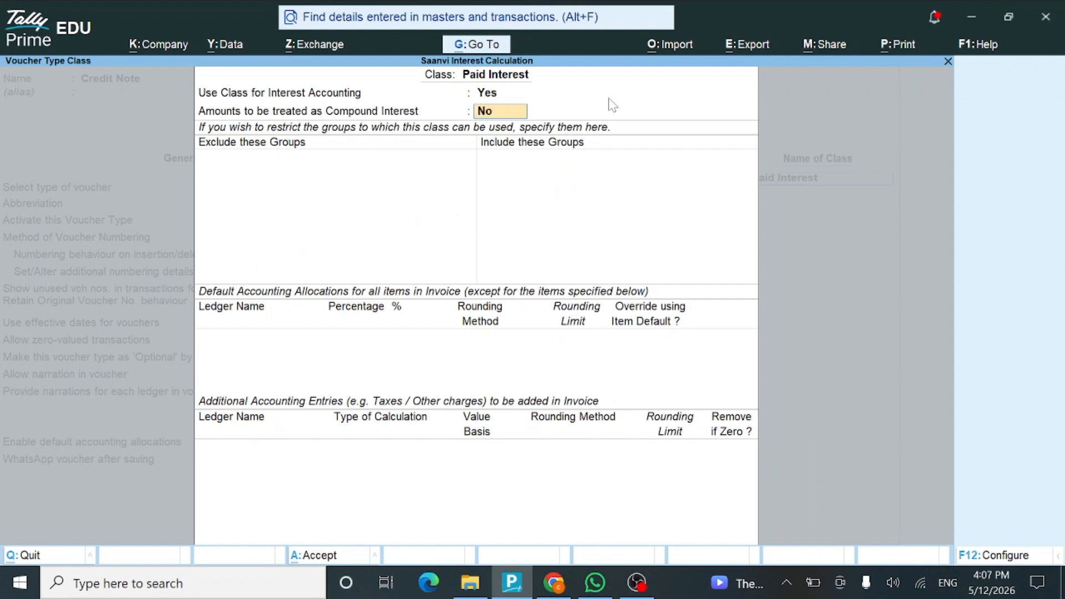
key("ctrl+a")
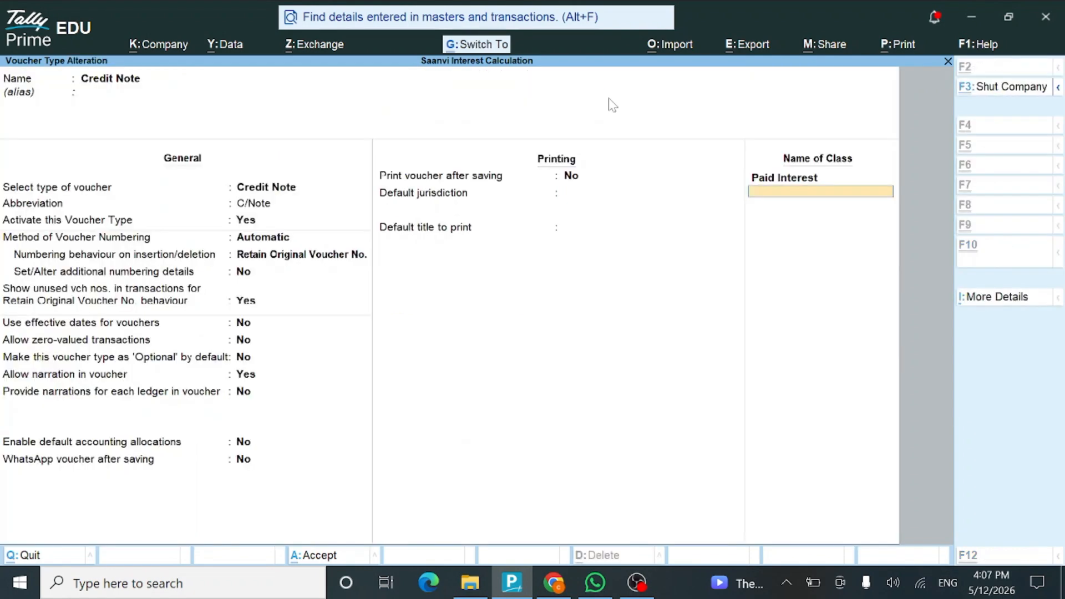
key("ctrl+a")
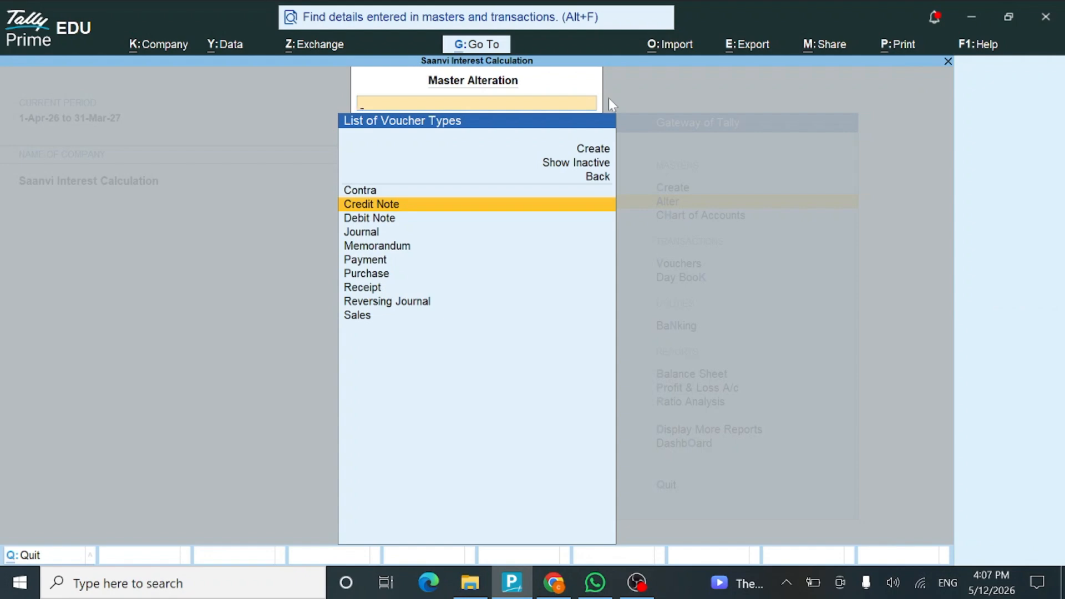
Return to the Gateway of Tally and start a Debit Note voucher using the Received Interest class
key("Escape")
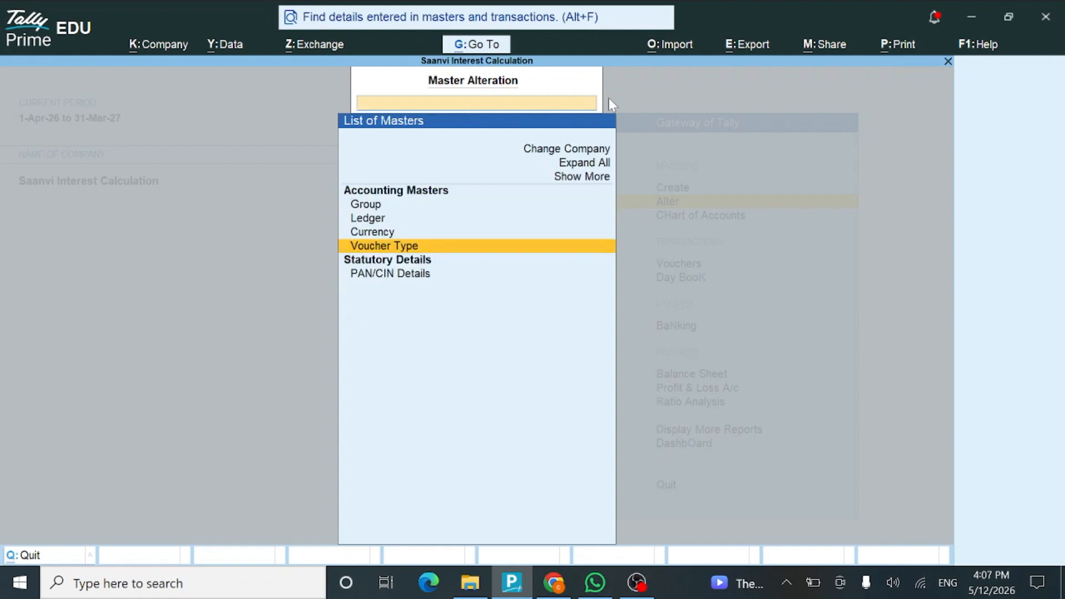
key("Escape")
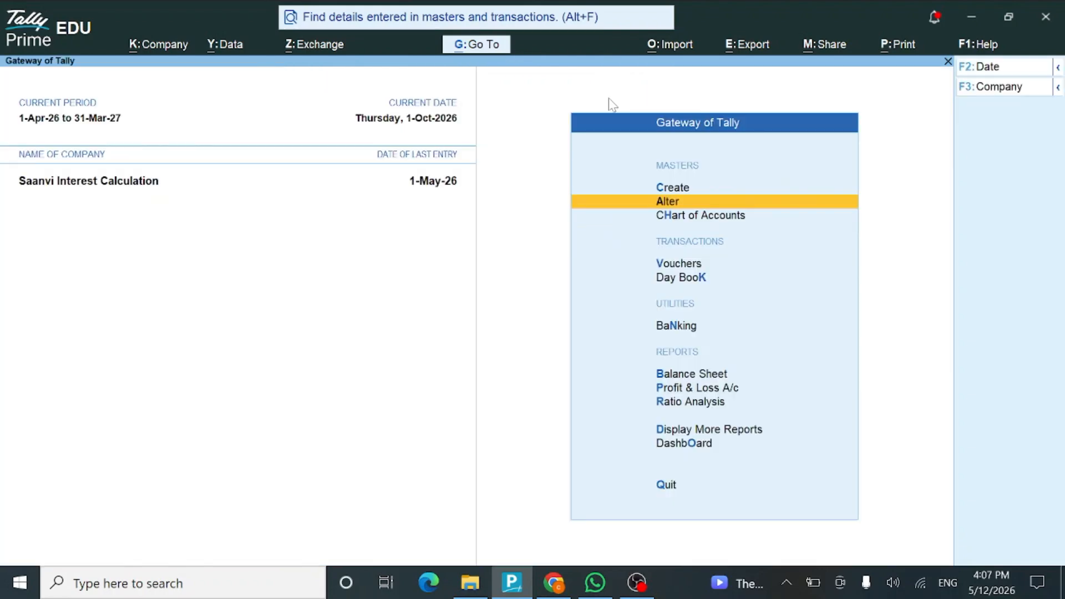
key("Down")
key("Down")
key("Return")
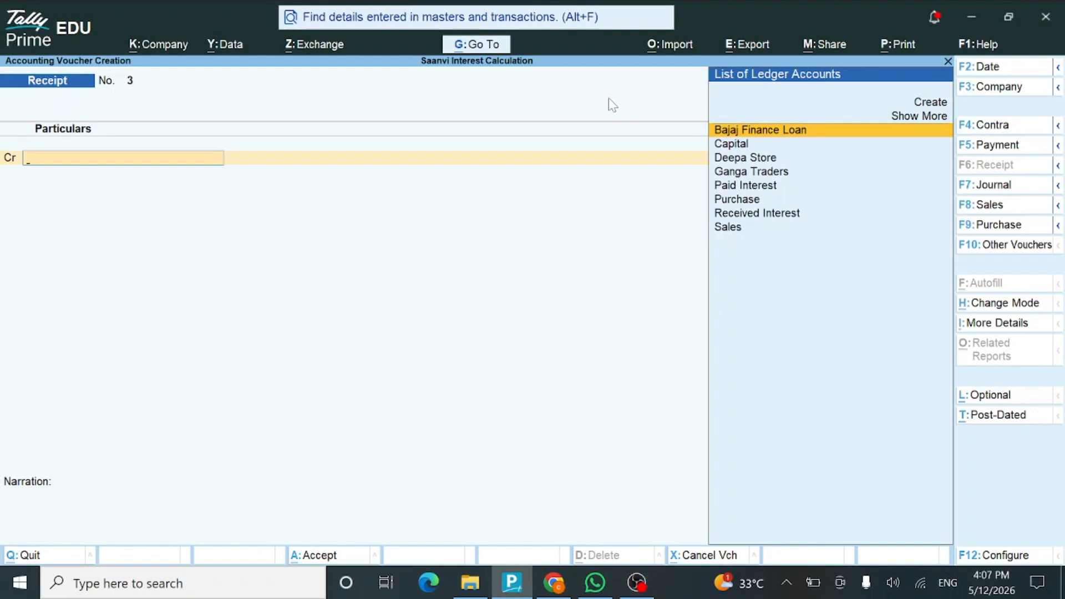
key("alt")
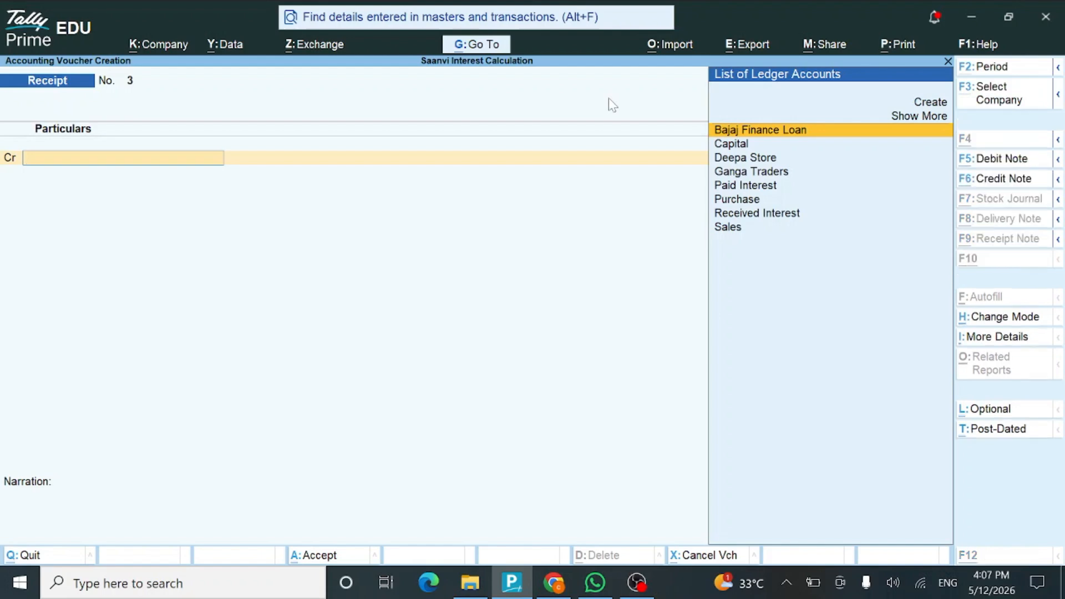
key("alt+F5")
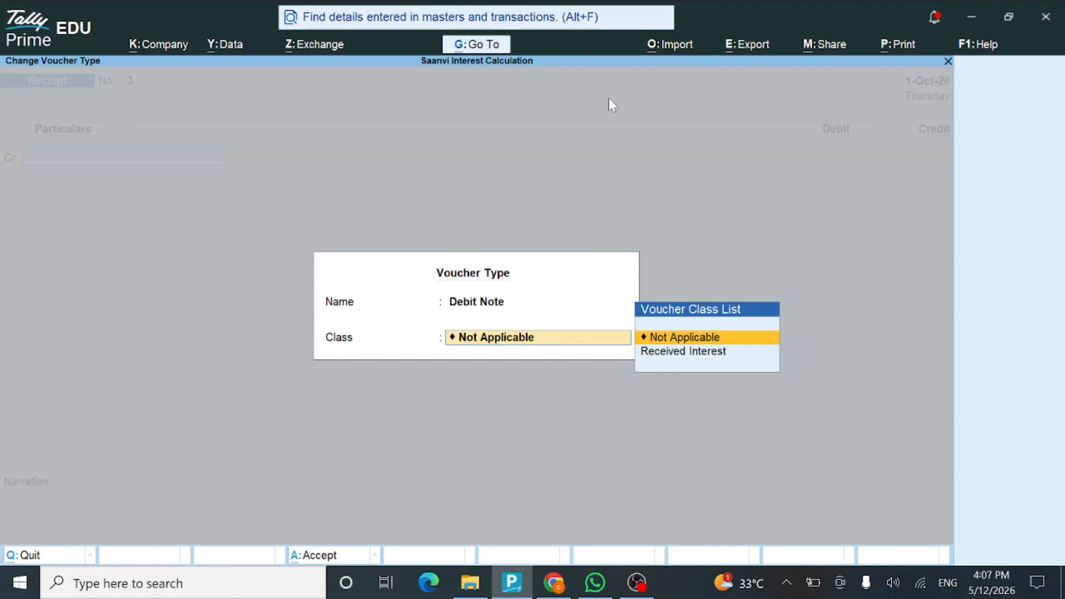
key("Down")
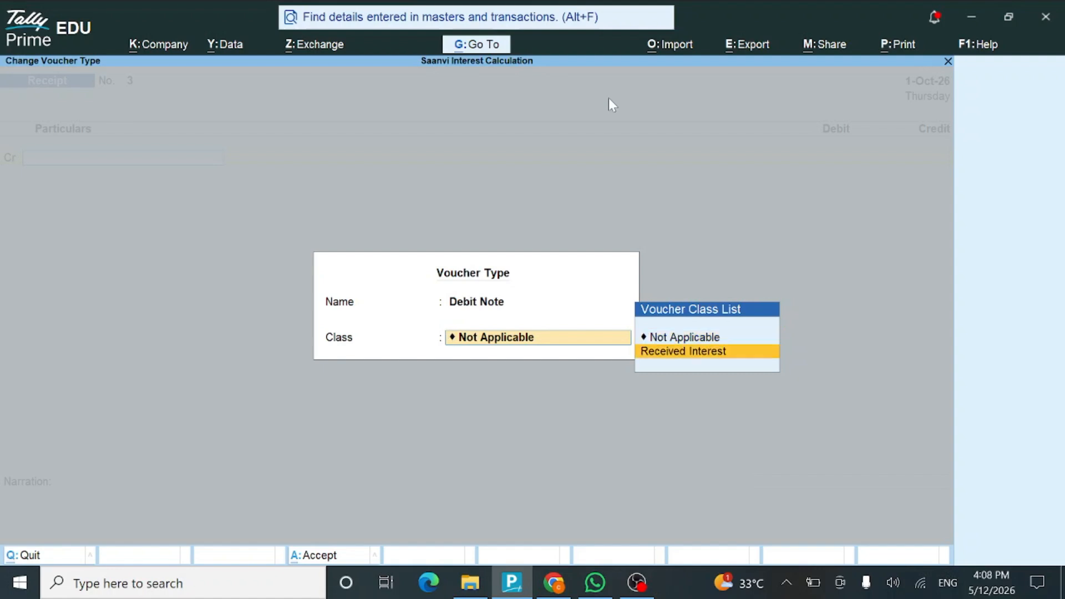
key("Return")
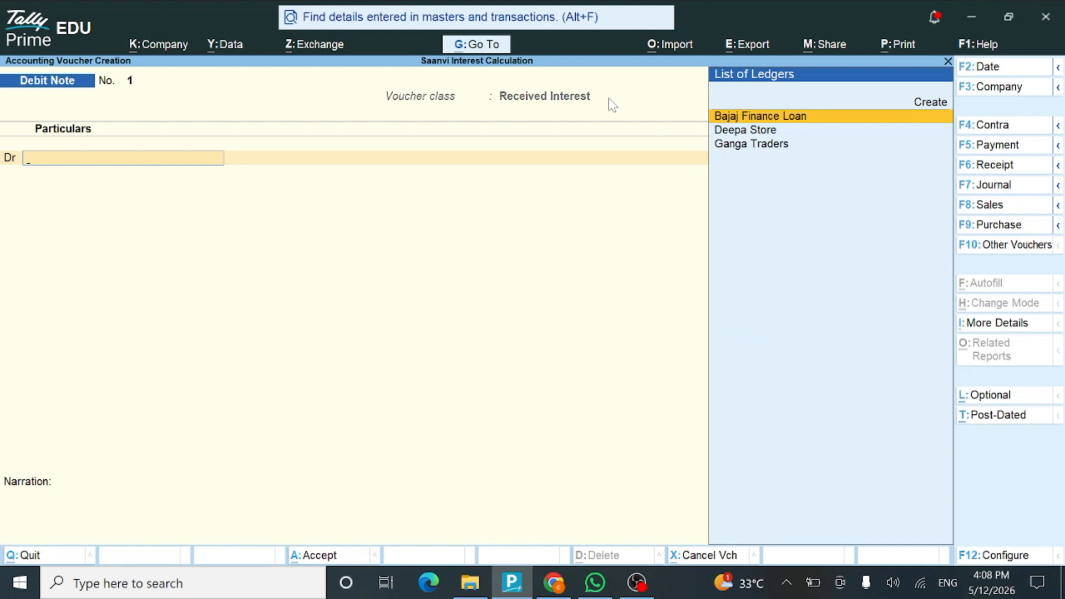
Debit Deepa Store with the 2,901.00 interest on bill 1, leaving the dispatch and original invoice details blank
key("Down")
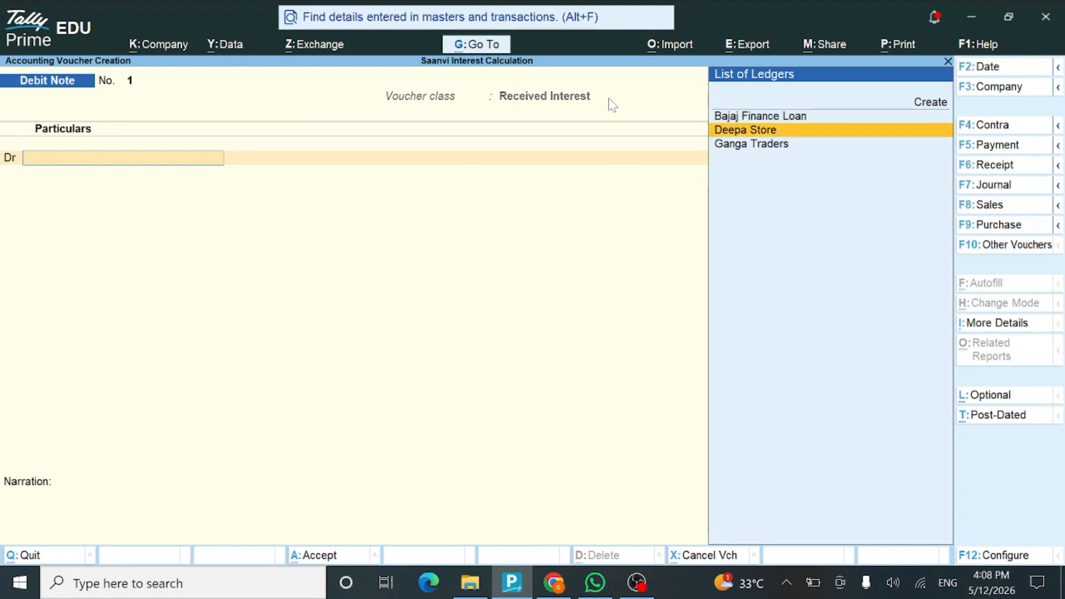
key("Return")
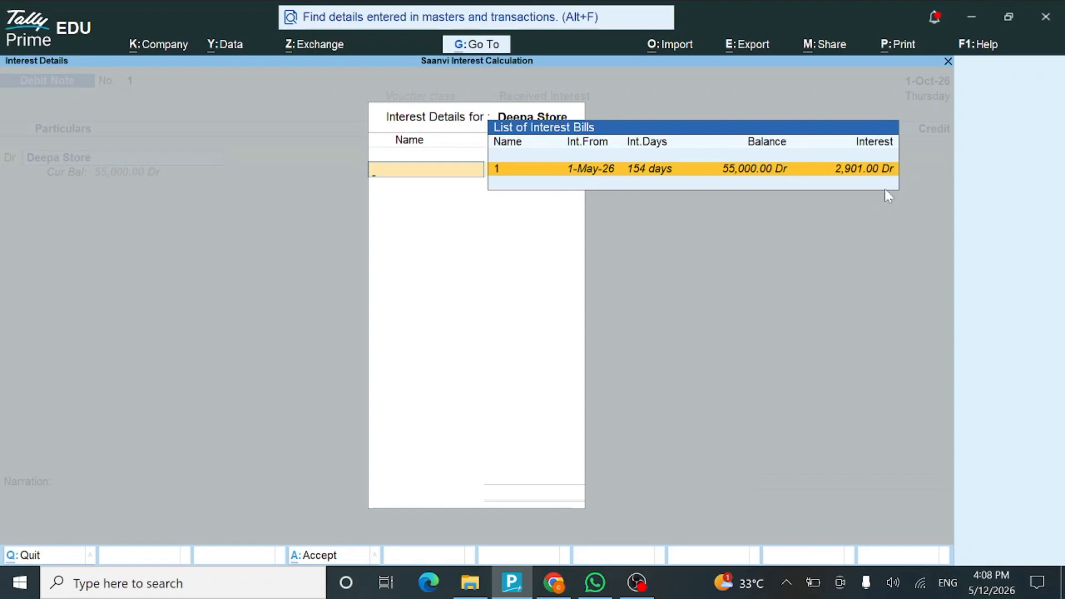
key("Return")
key("Return")
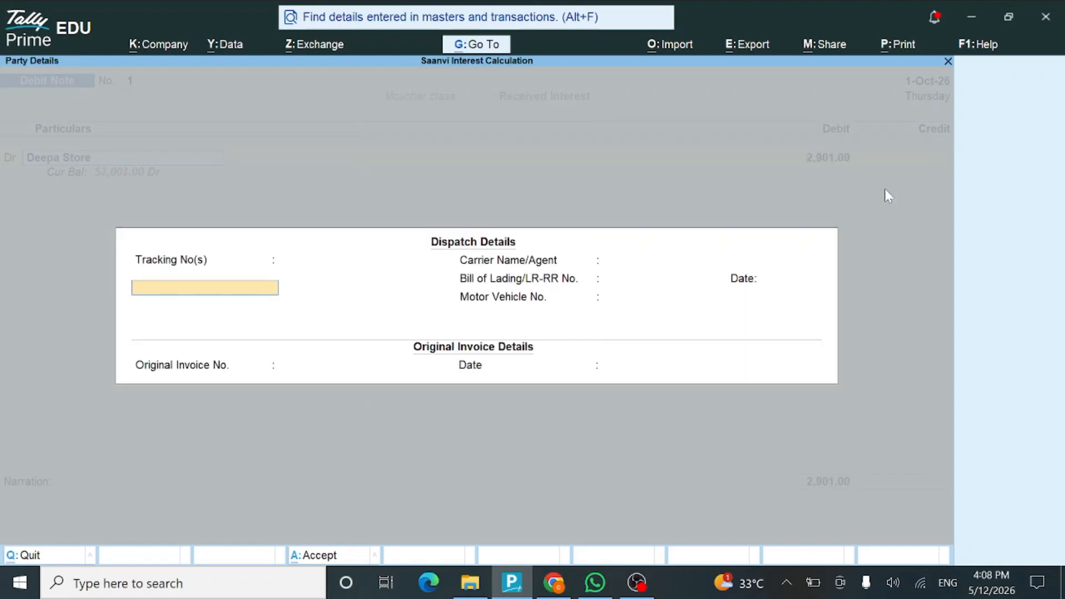
key("ctrl+a")
key("ctrl+a")
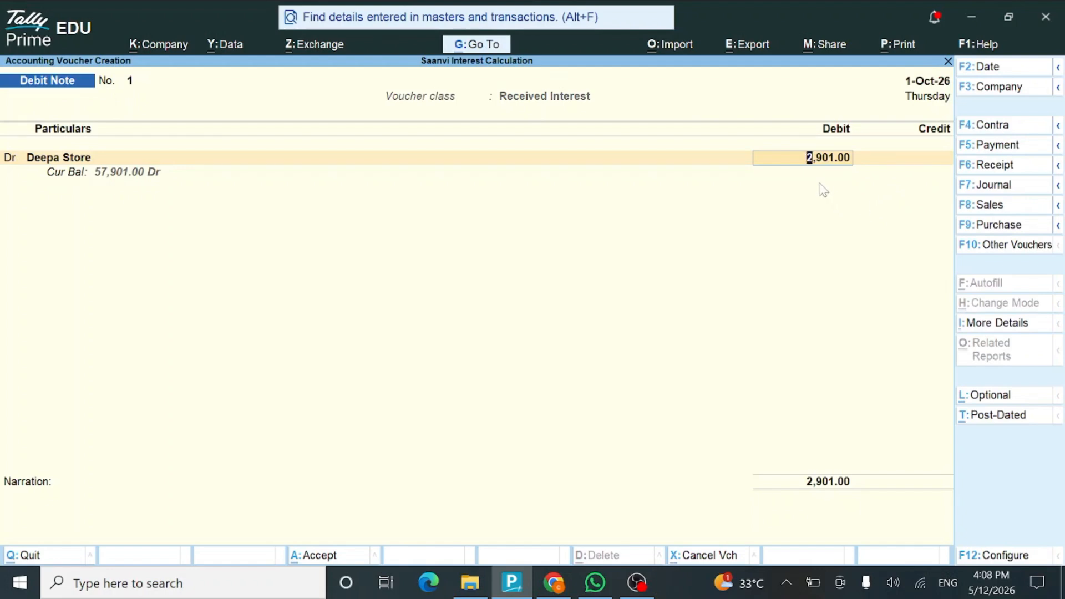
Allocate the Deepa Store debit of 2,901.00 to a new bill reference named R-INT01
key("Return")
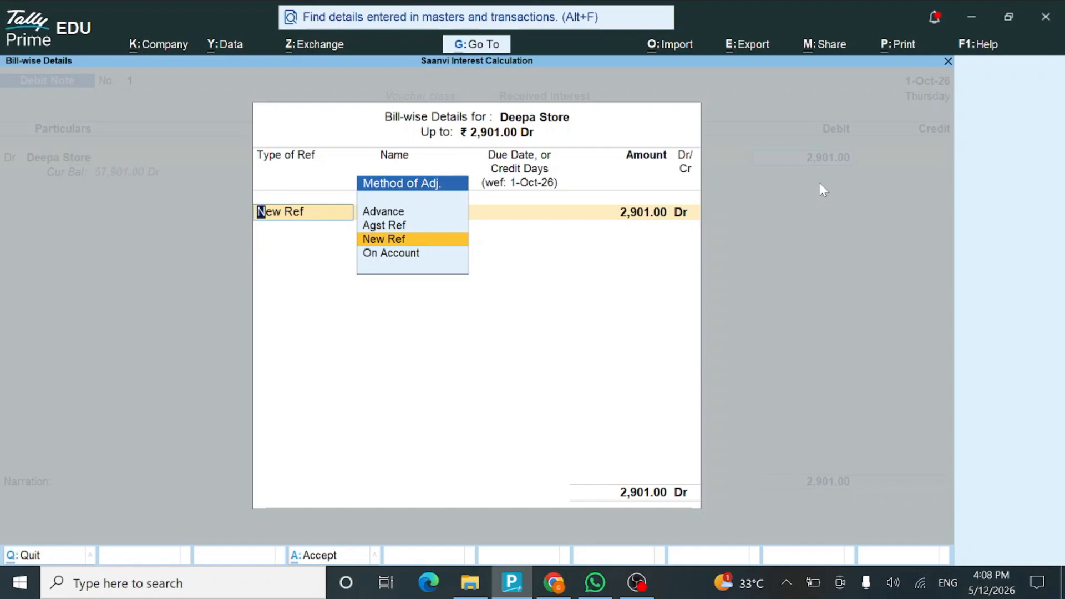
key("Return")
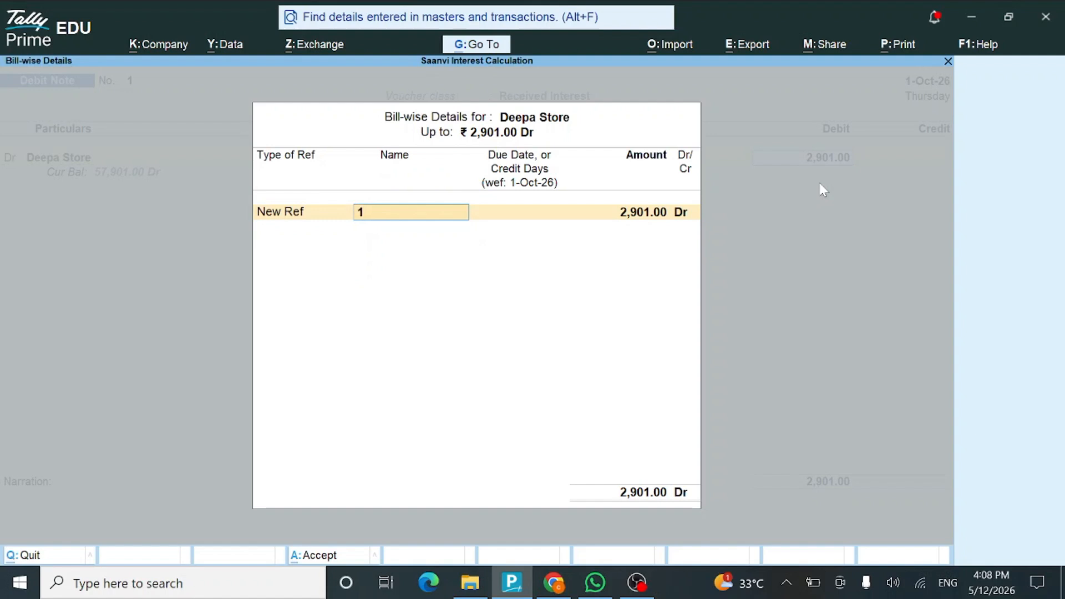
type("R-INT01")
key("Return")
key("Return")
key("Return")
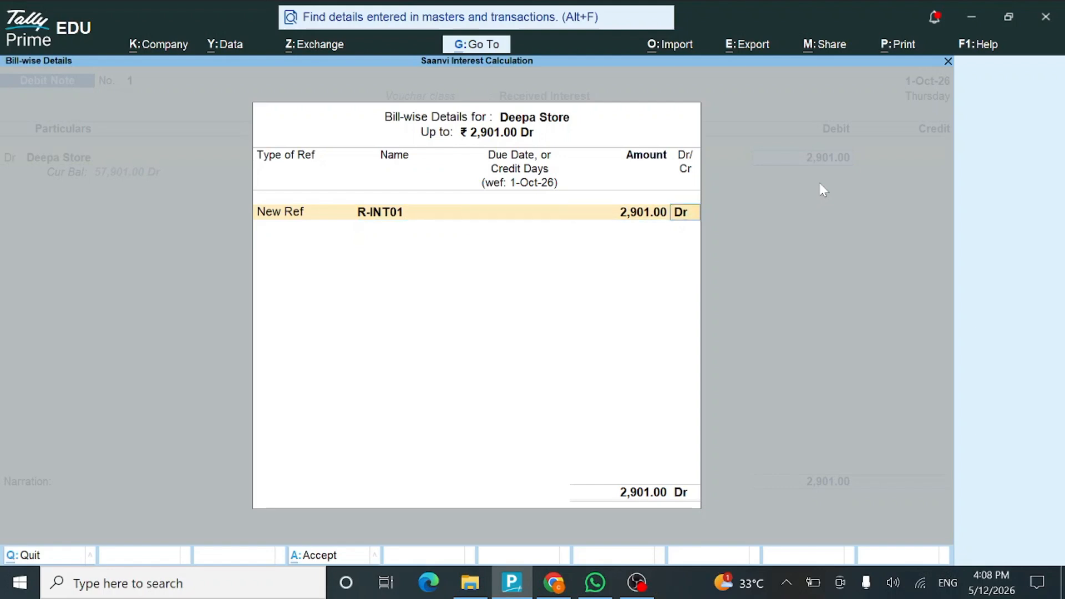
Credit the Received Interest ledger with 2,901.00 and save the debit note without a narration
type("RECE")
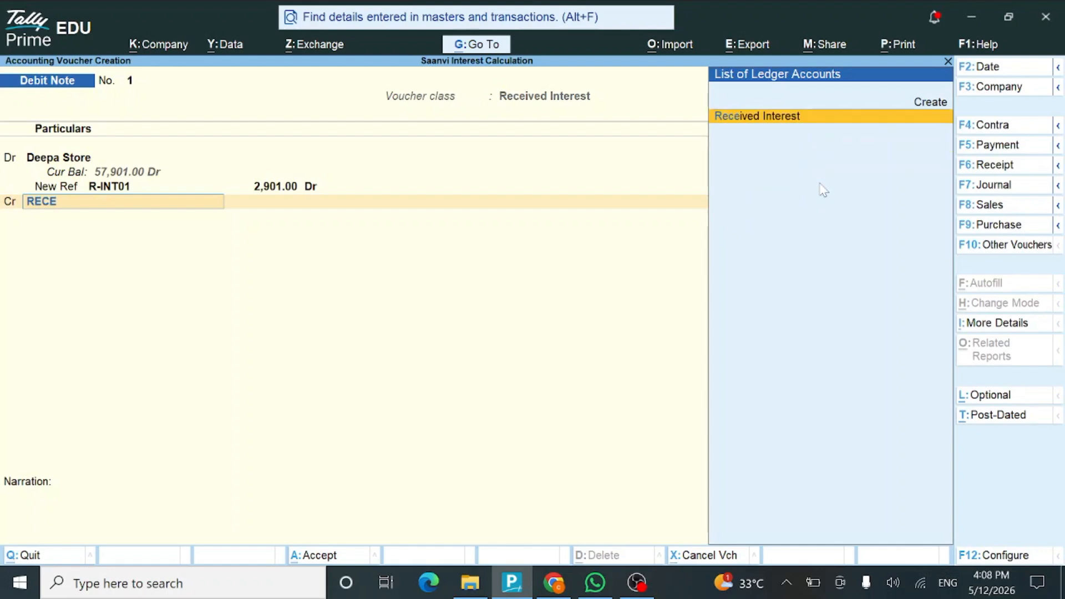
key("Return")
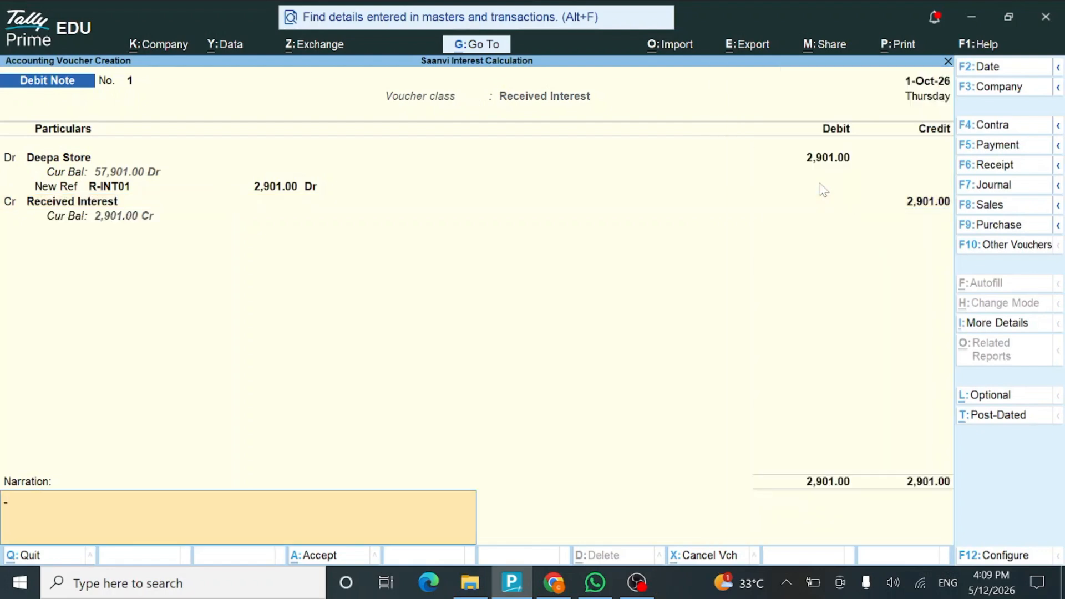
key("Return")
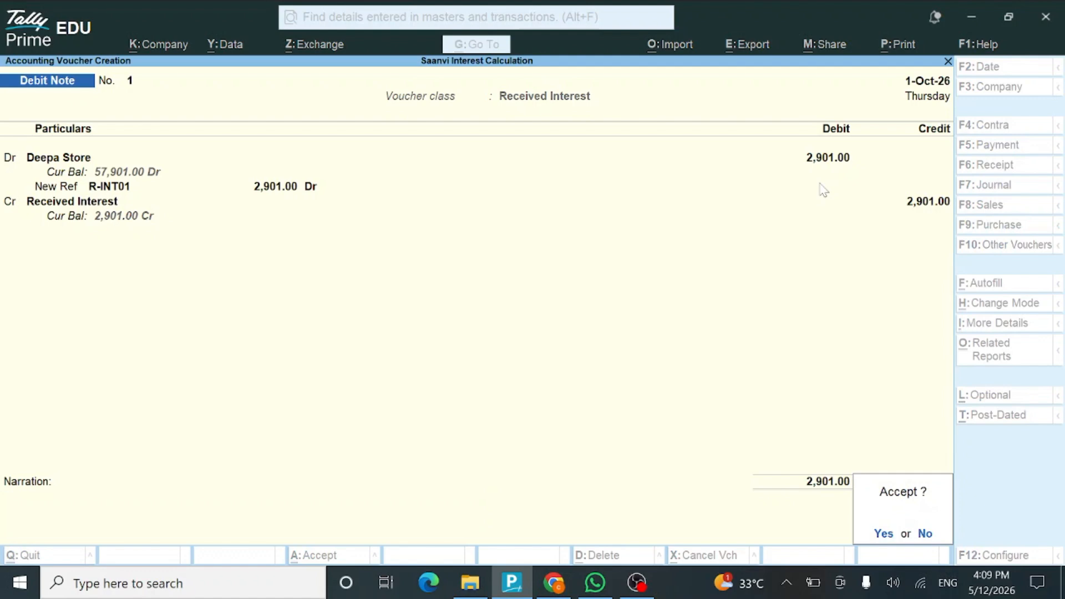
key("Return")
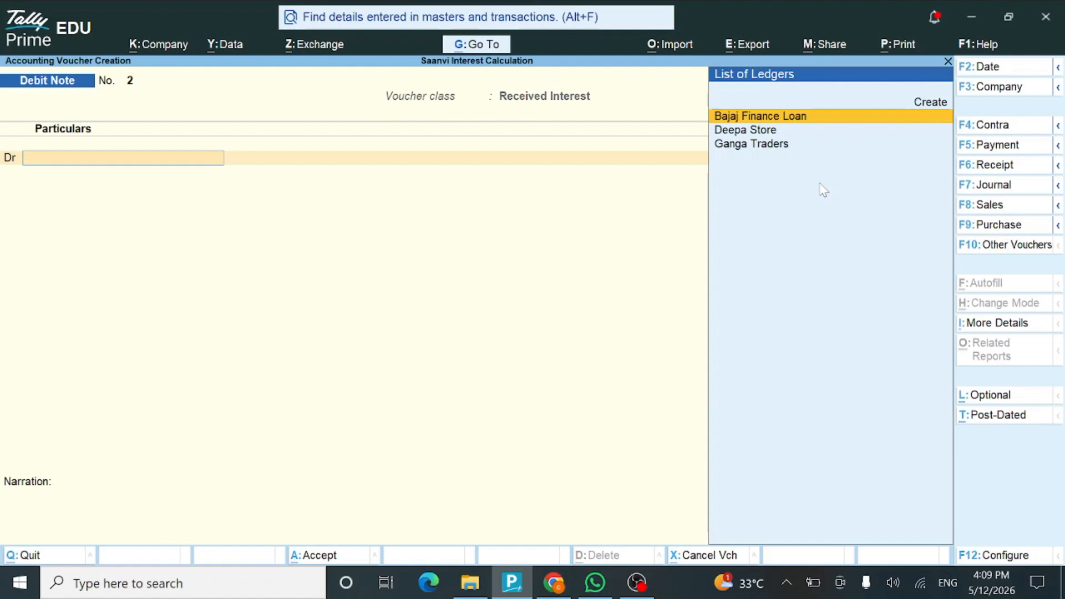
Switch to a Credit Note voucher using the Paid Interest class
key("ctrl")
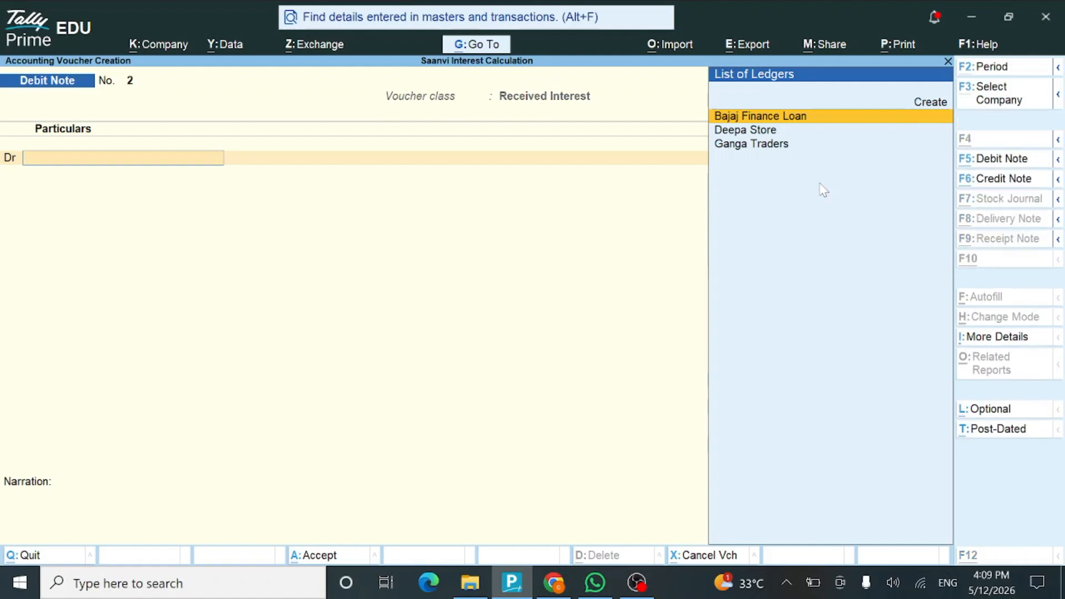
key("ctrl+F6")
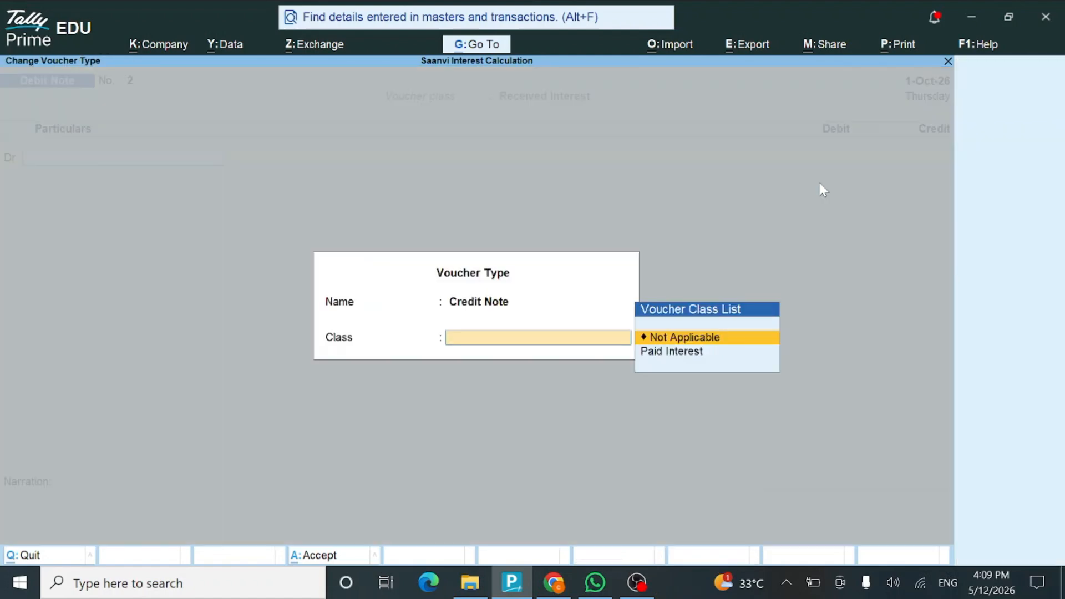
key("Down")
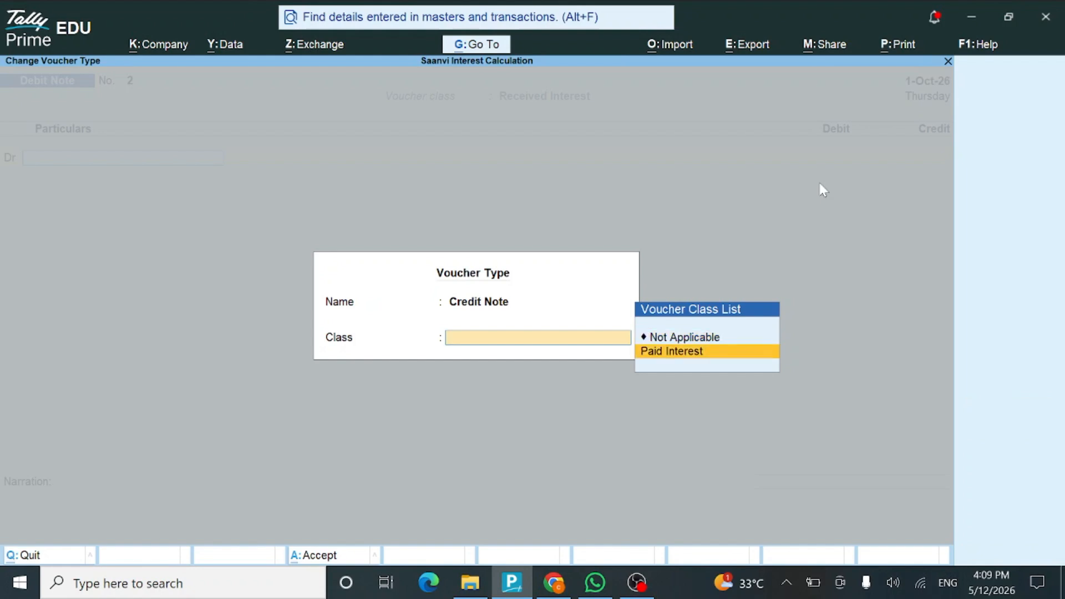
key("Return")
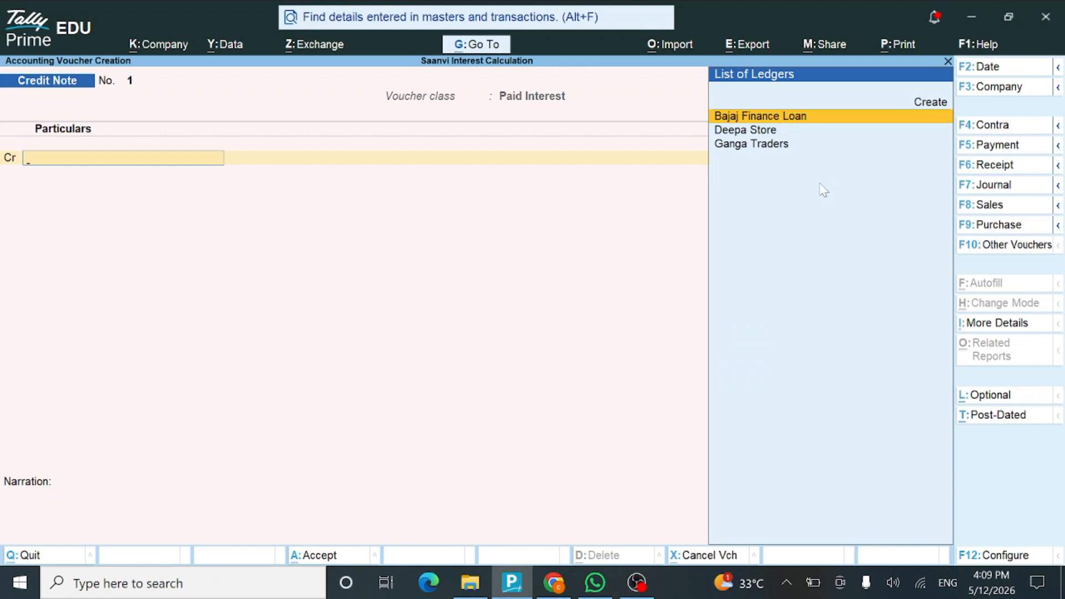
Credit Ganga Traders with the 805.00 interest on bill 123, leave the receipt details blank, and open its bill-wise details
key("Down")
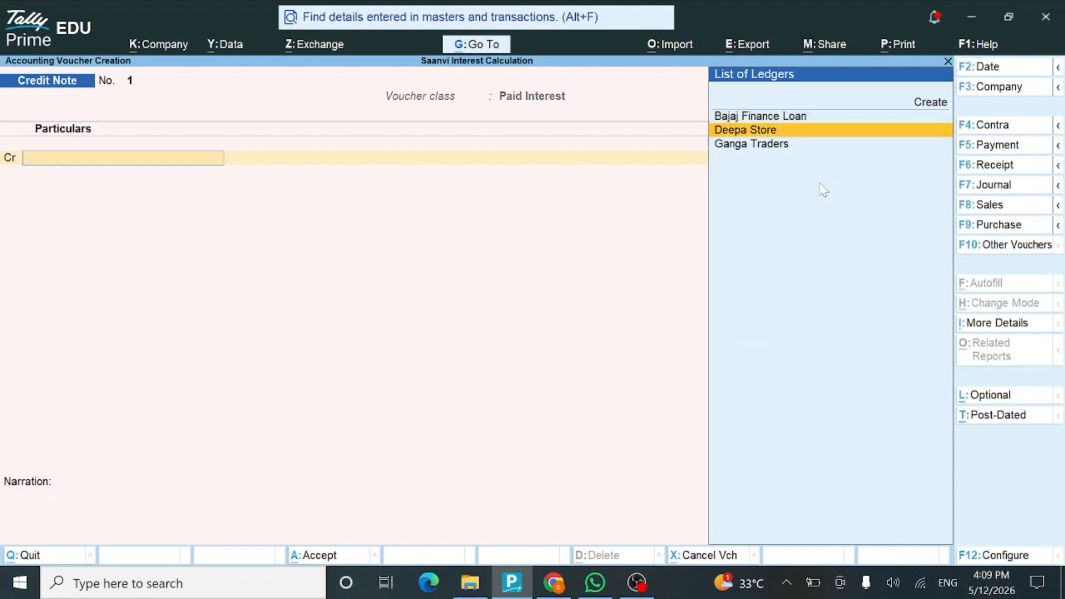
key("Down")
key("Return")
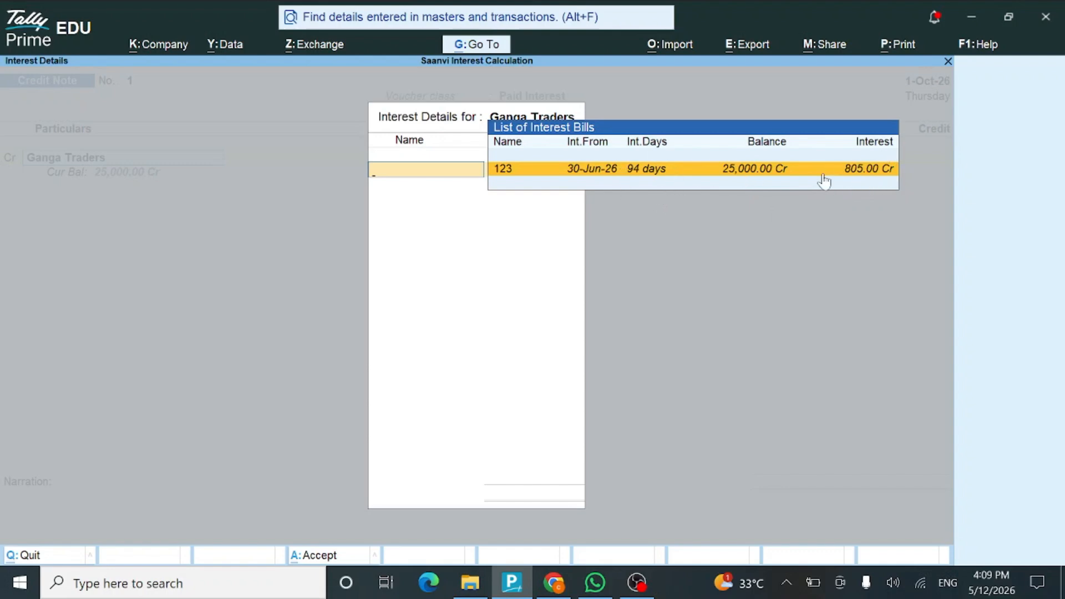
key("Return")
key("Return")
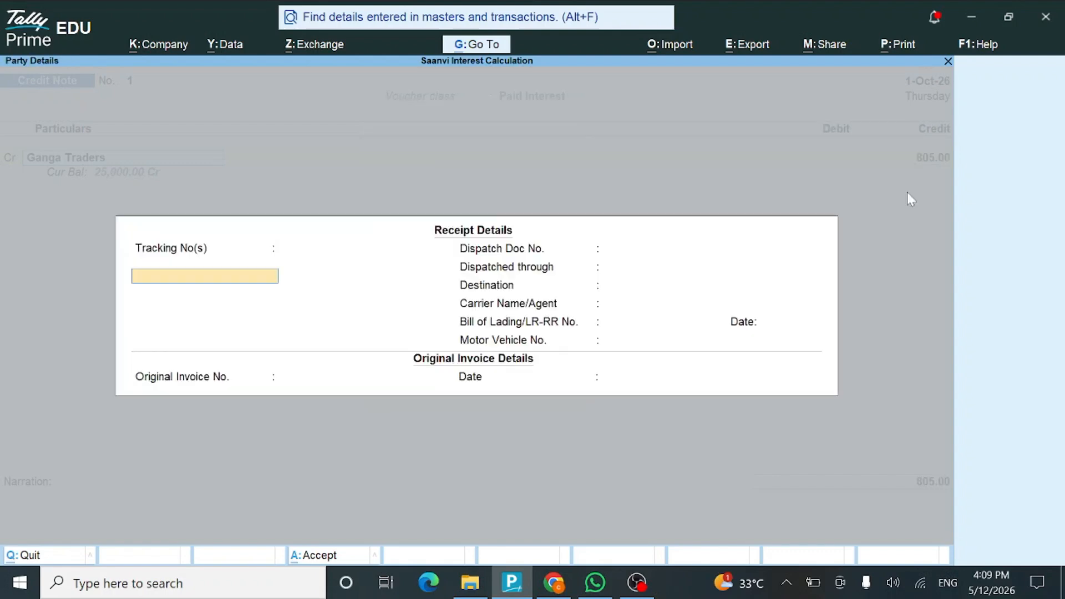
key("ctrl+a")
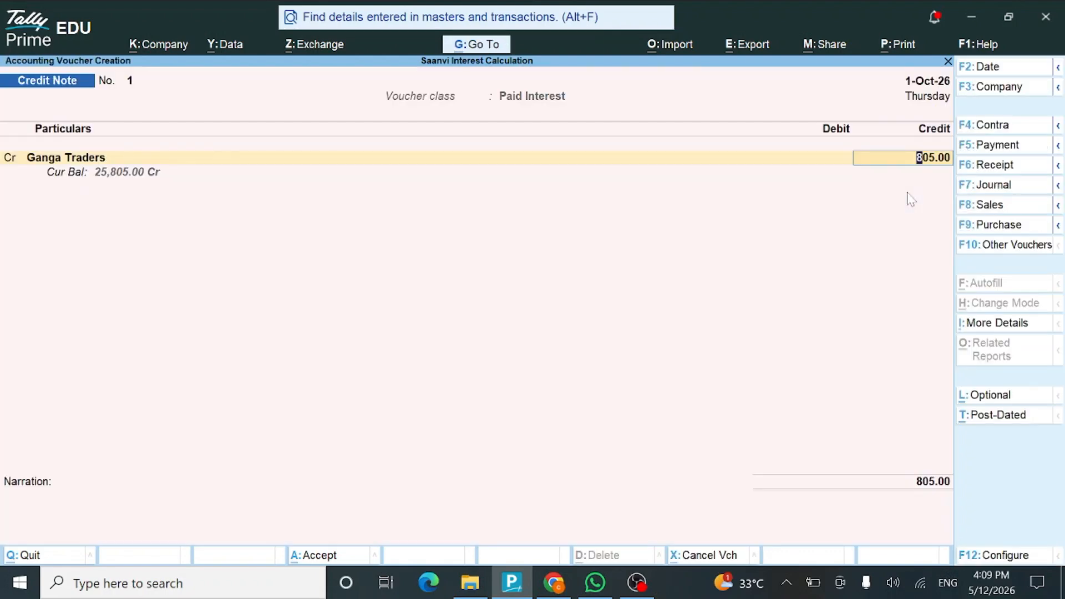
key("Return")
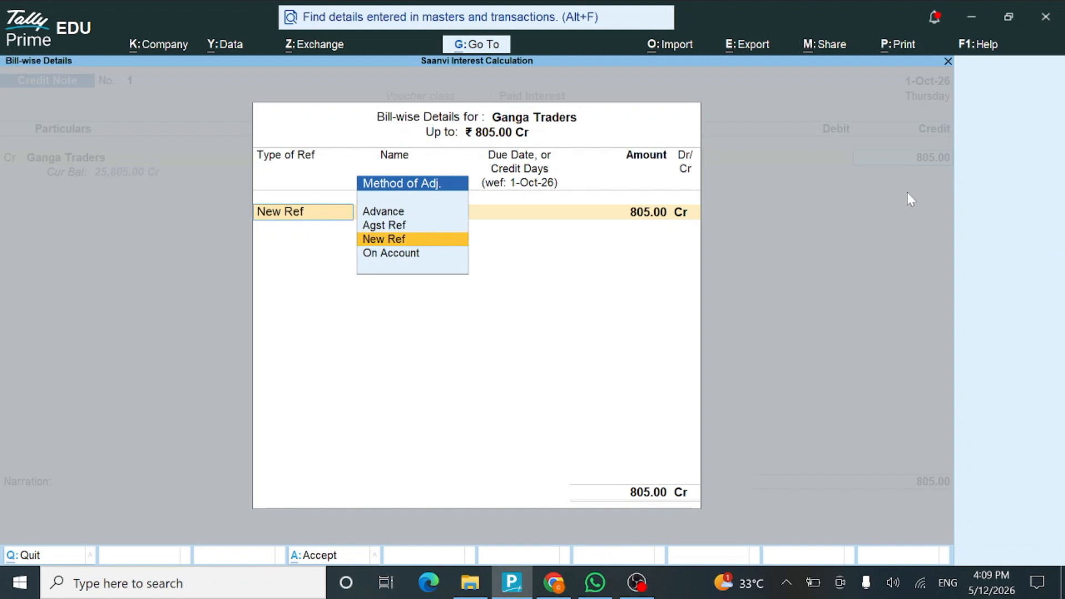
Allocate the Ganga Traders credit of 805.00 to a new bill reference named P-INT01
key("Return")
type("P-")
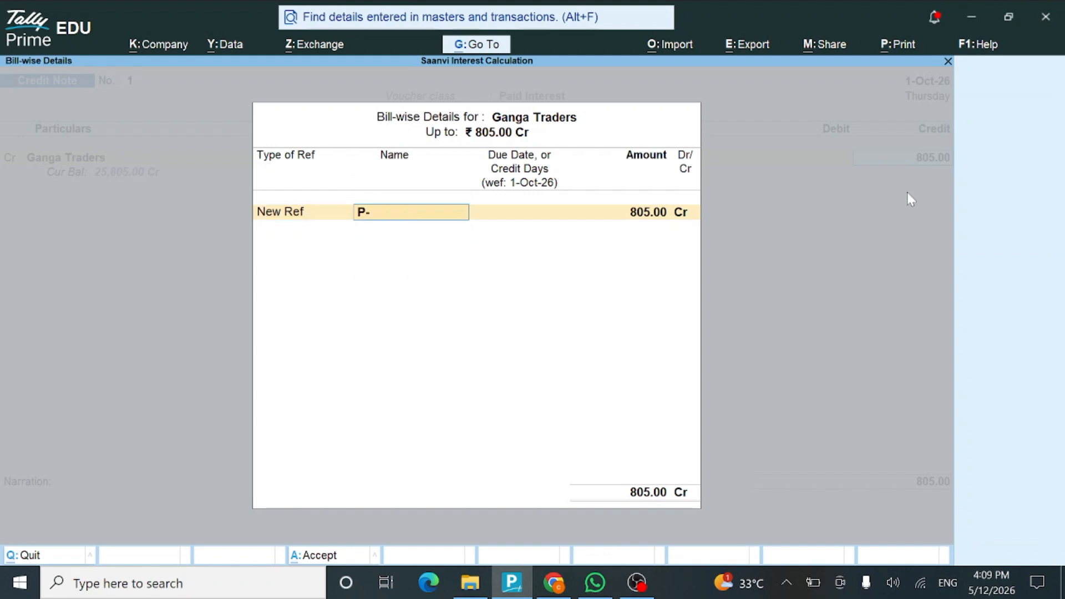
type("INT01")
key("Return")
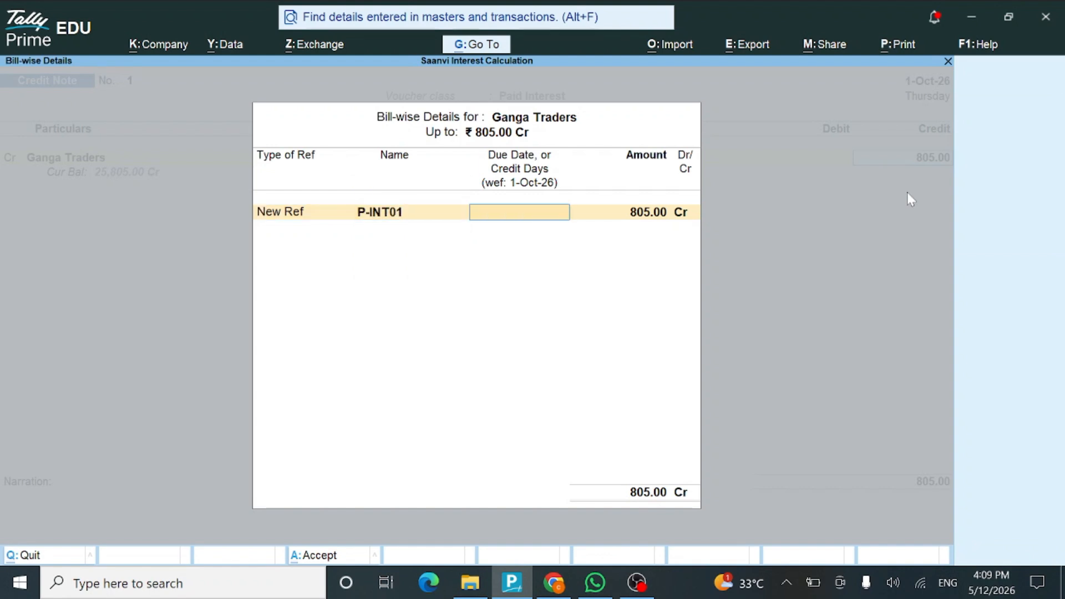
key("Return")
key("Return")
key("Return")
Debit the Paid Interest ledger with 805.00 and save the credit note without a narration
type("PAID")
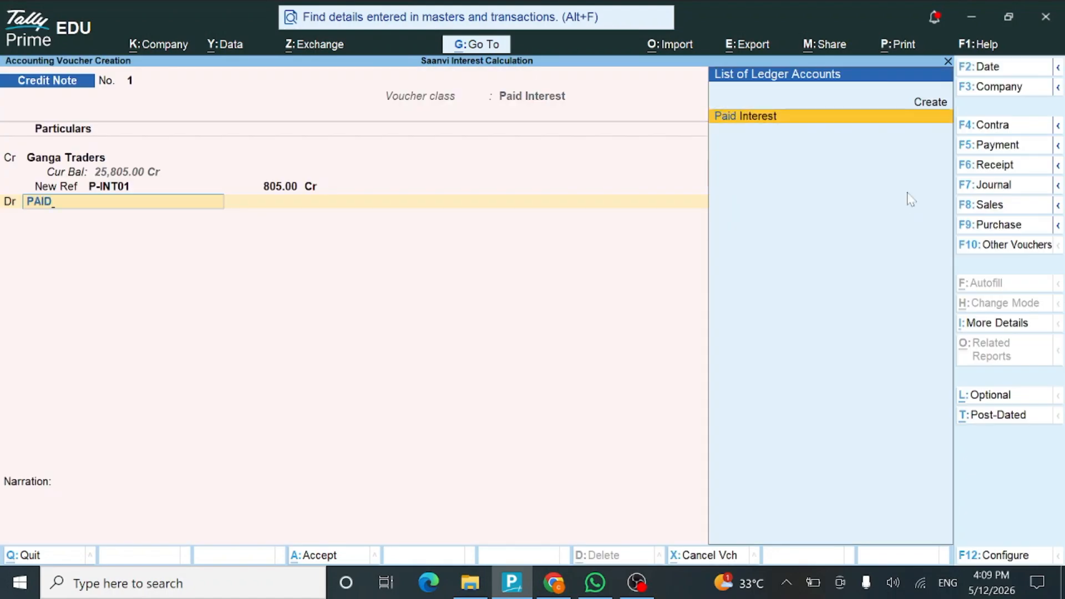
key("Return")
key("Return")
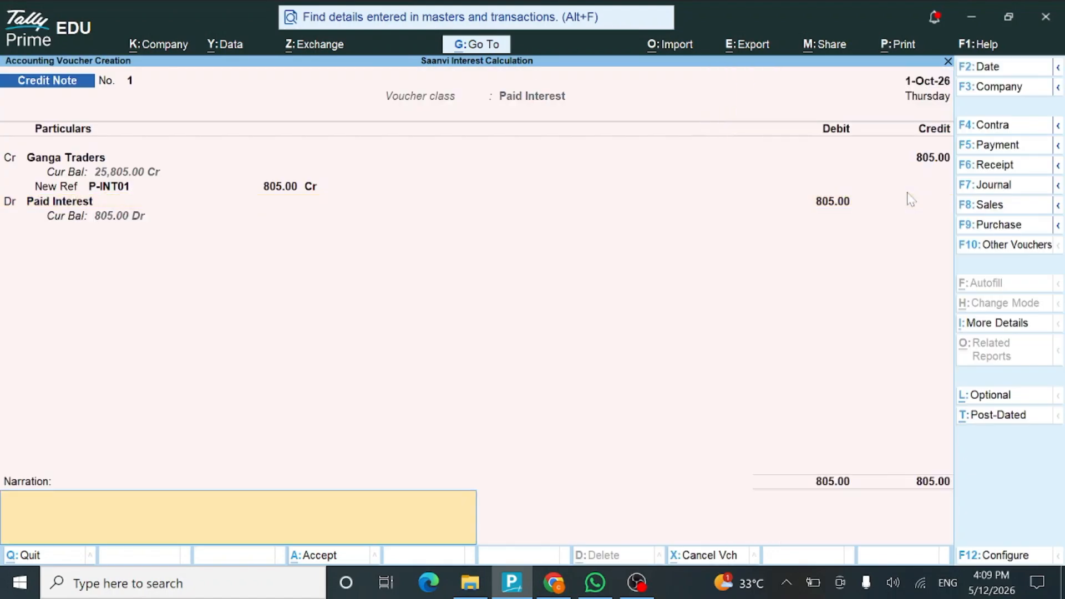
key("Return")
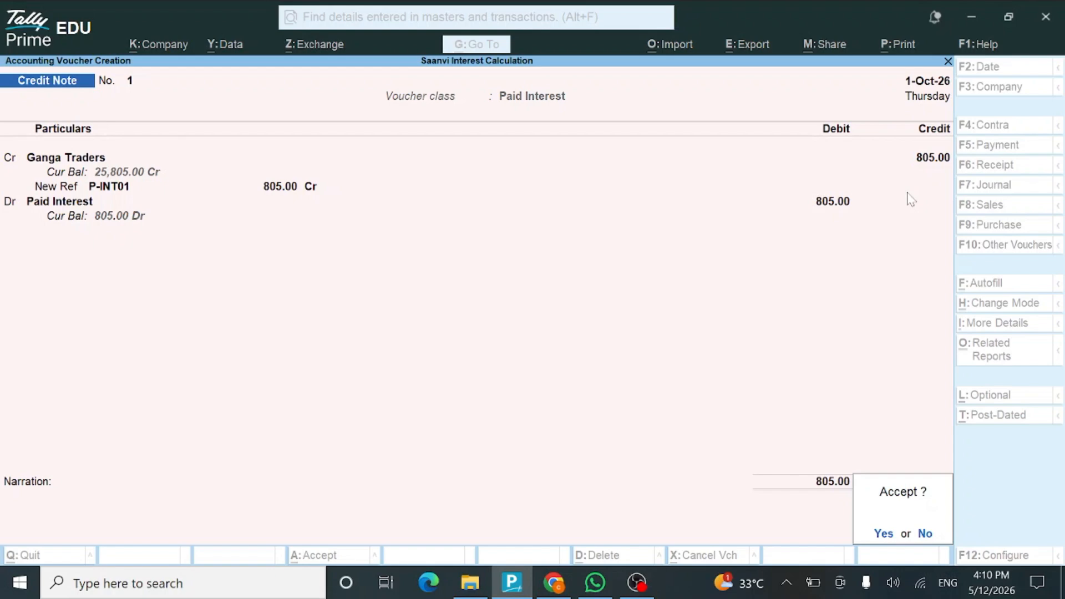
key("Return")
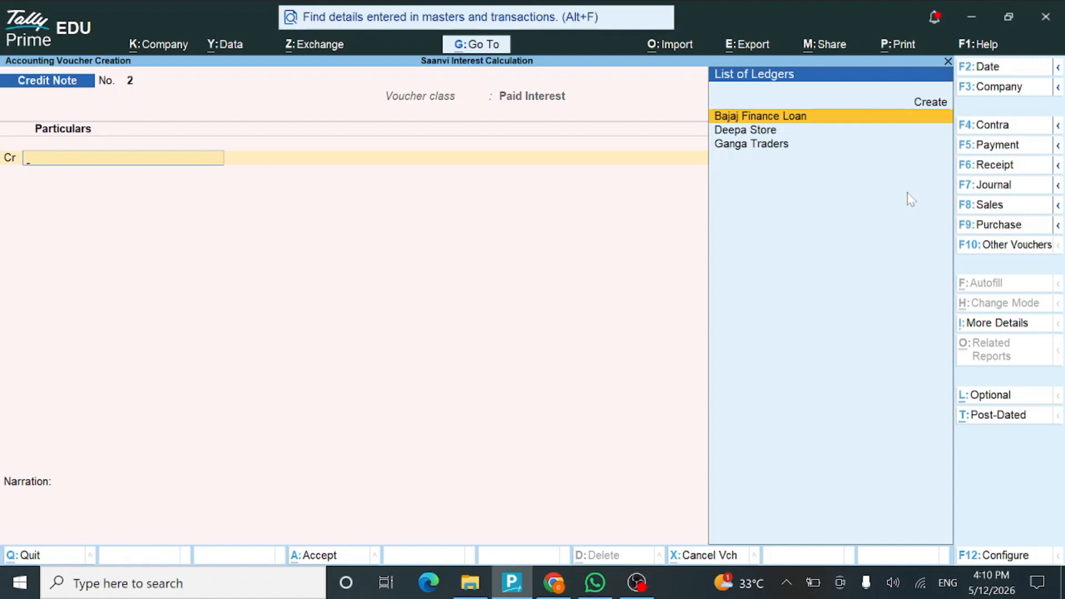
Credit Bajaj Finance Loan with the calculated interest of 6,329.00 in the new credit note
key("Return")
key("ctrl+a")
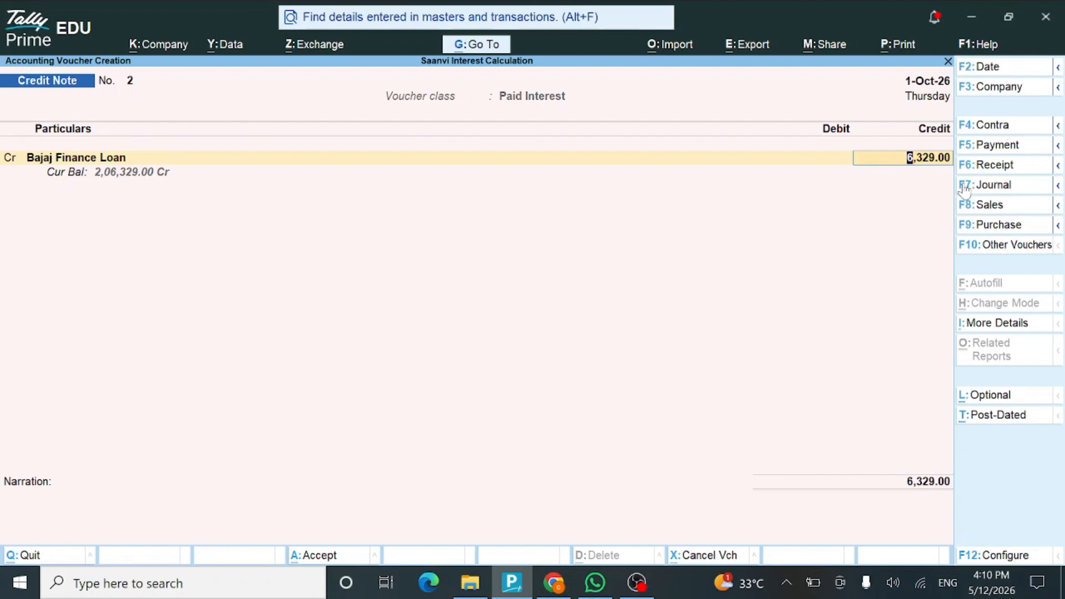
key("Return")
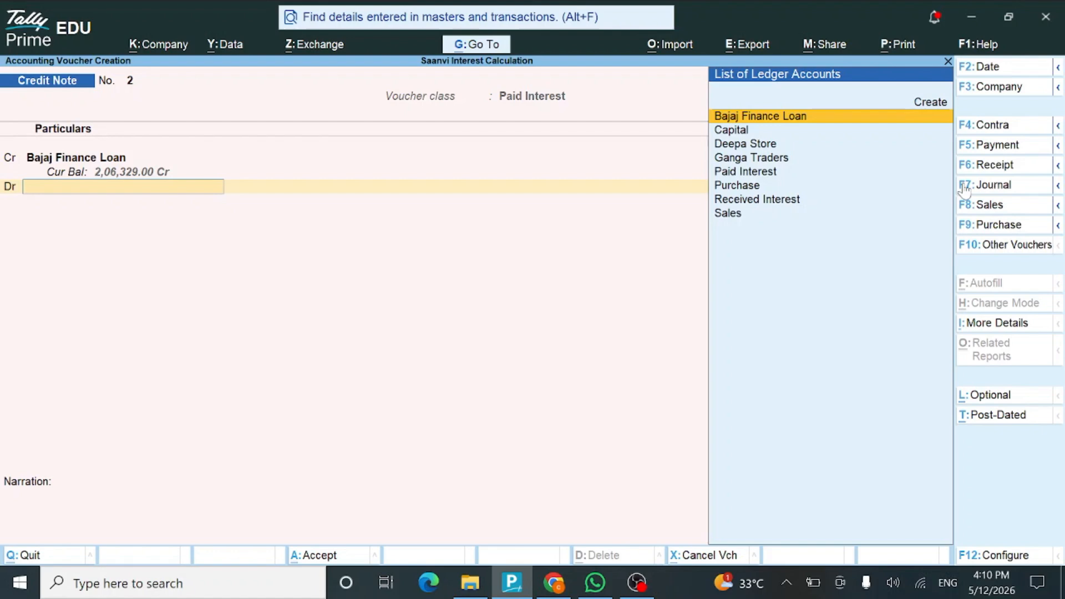
Debit the Paid Interest ledger with 6,329.00 and save the loan interest credit note without a narration
type("paid")
key("Return")
key("Return")
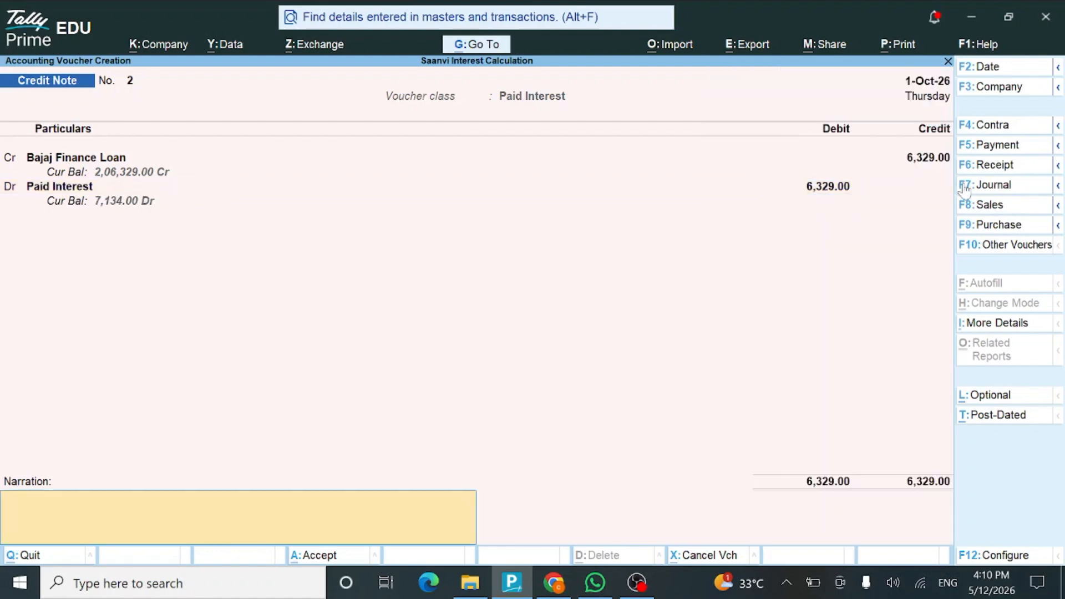
key("Return")
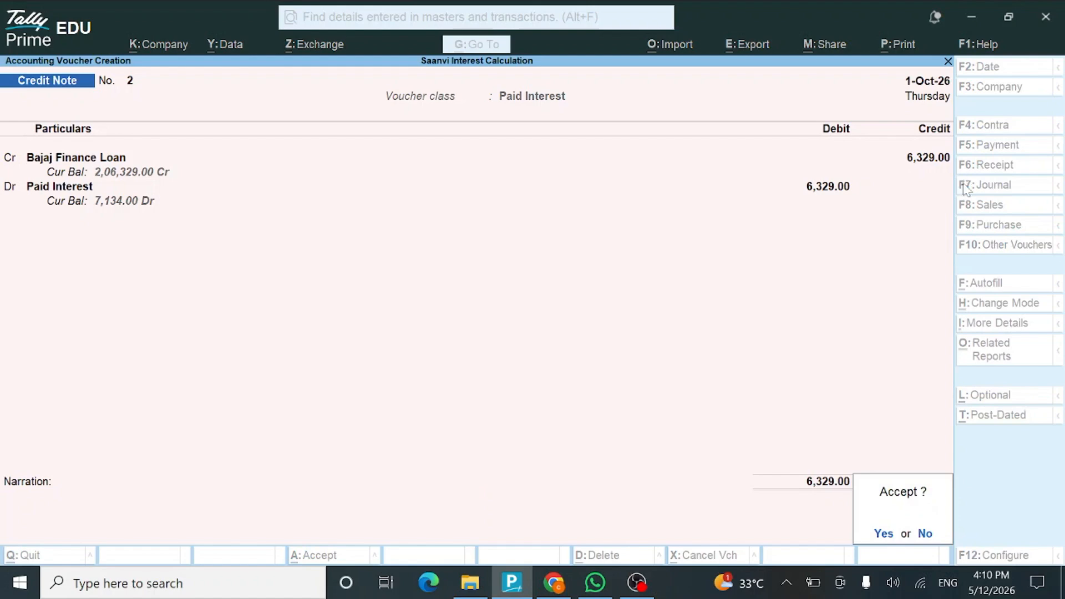
key("Return")
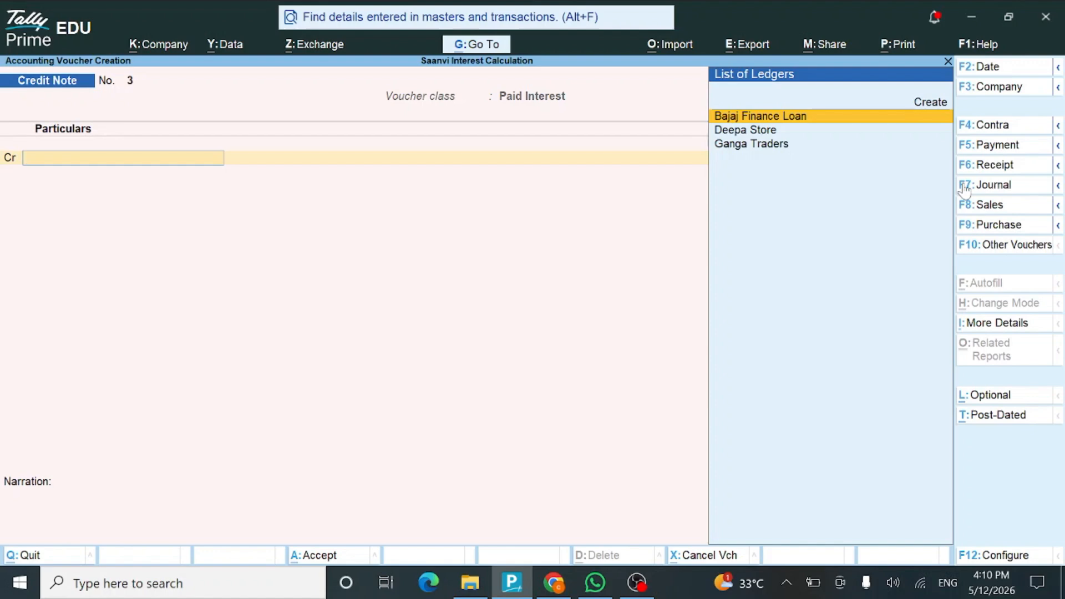
Switch to a Receipt voucher and credit Deepa Store with 35,000
key("F6")
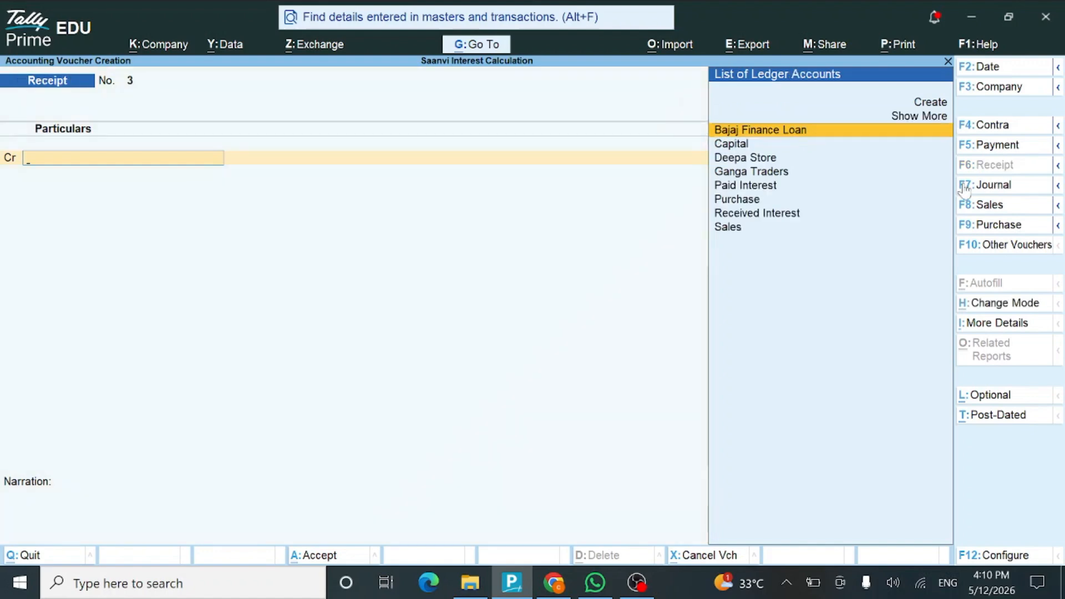
type("DEE")
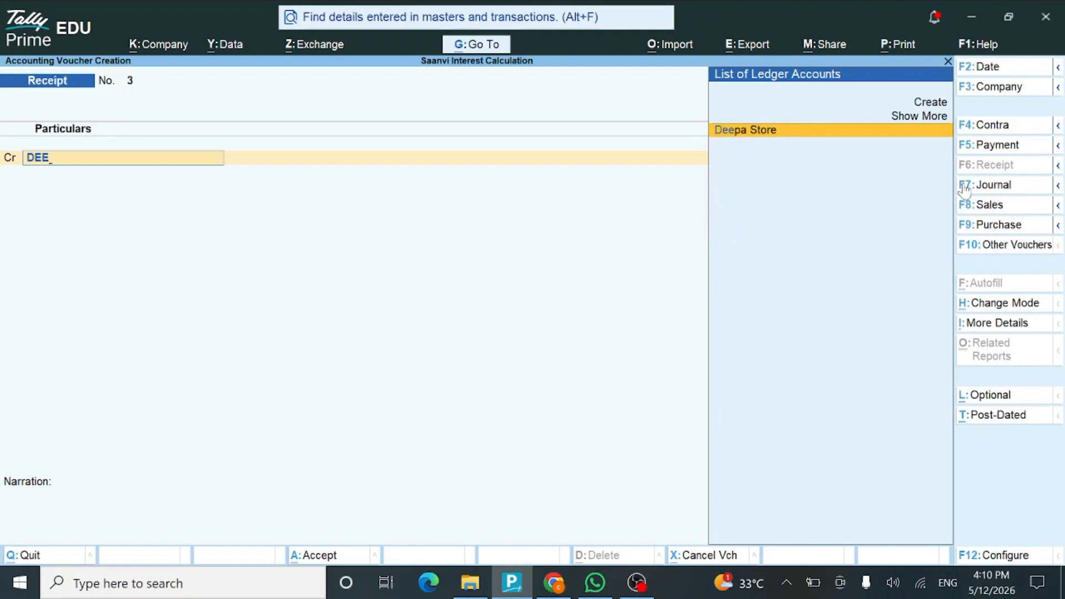
key("Return")
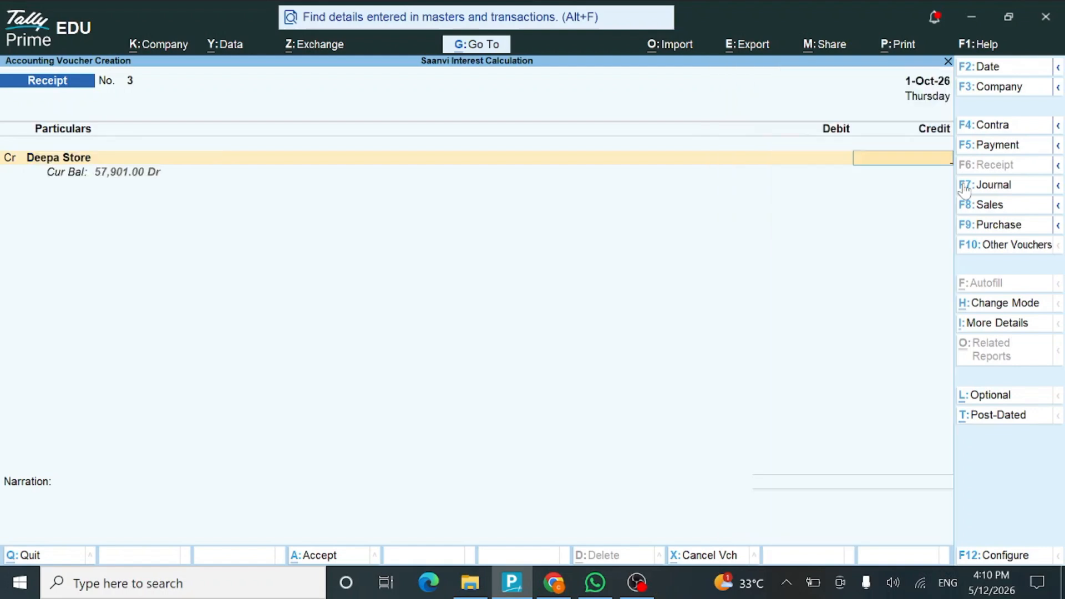
type("35000")
key("Return")
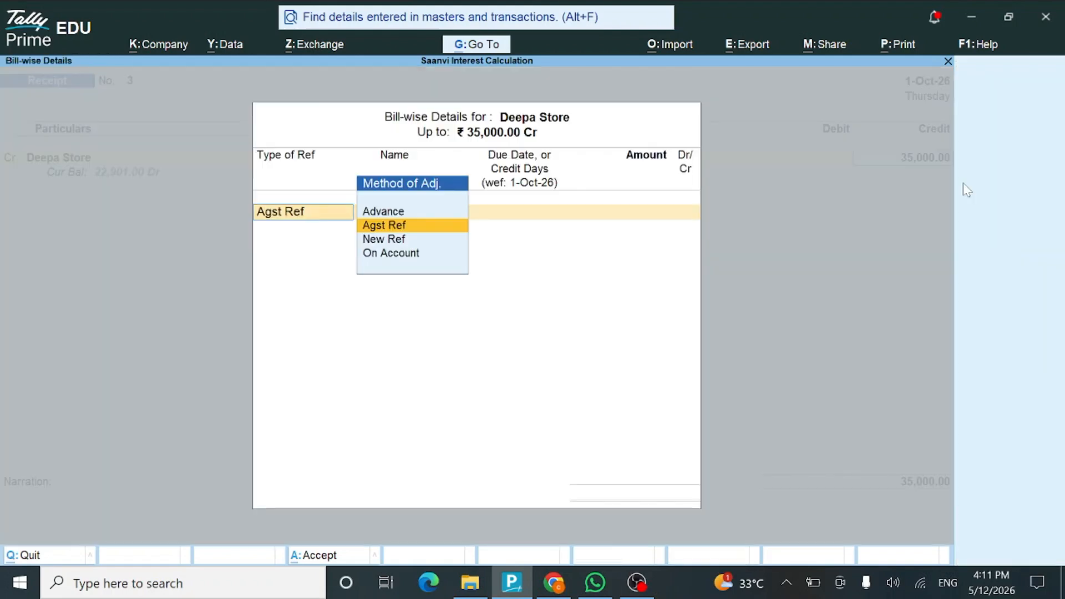
Allocate the Deepa Store receipt against pending bills: 2,901.00 to R-INT01 and the remaining 32,099.00 to bill 1
key("Return")
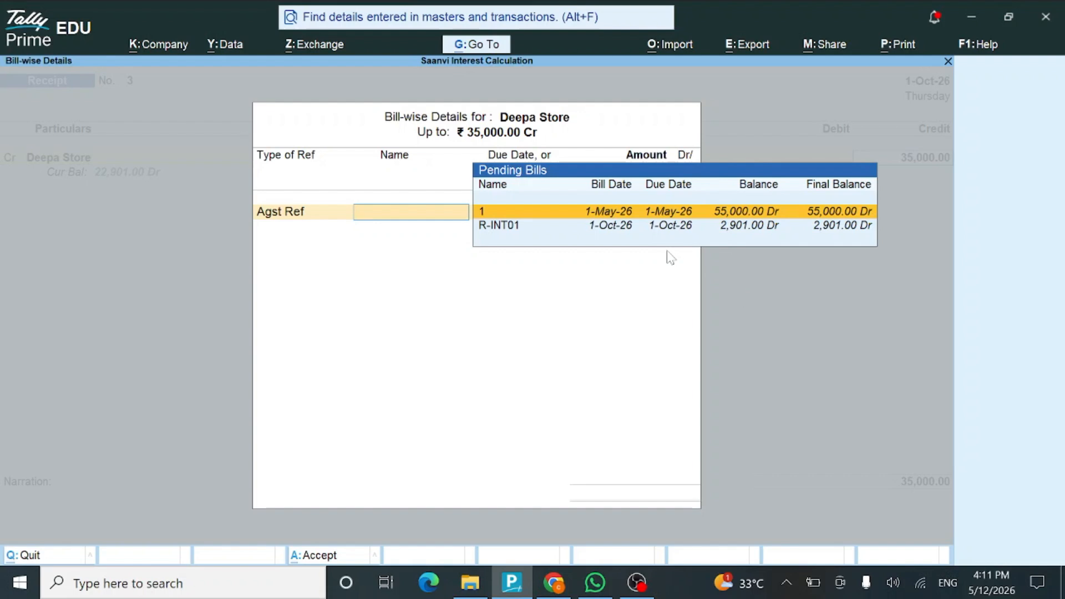
key("Down")
key("Return")
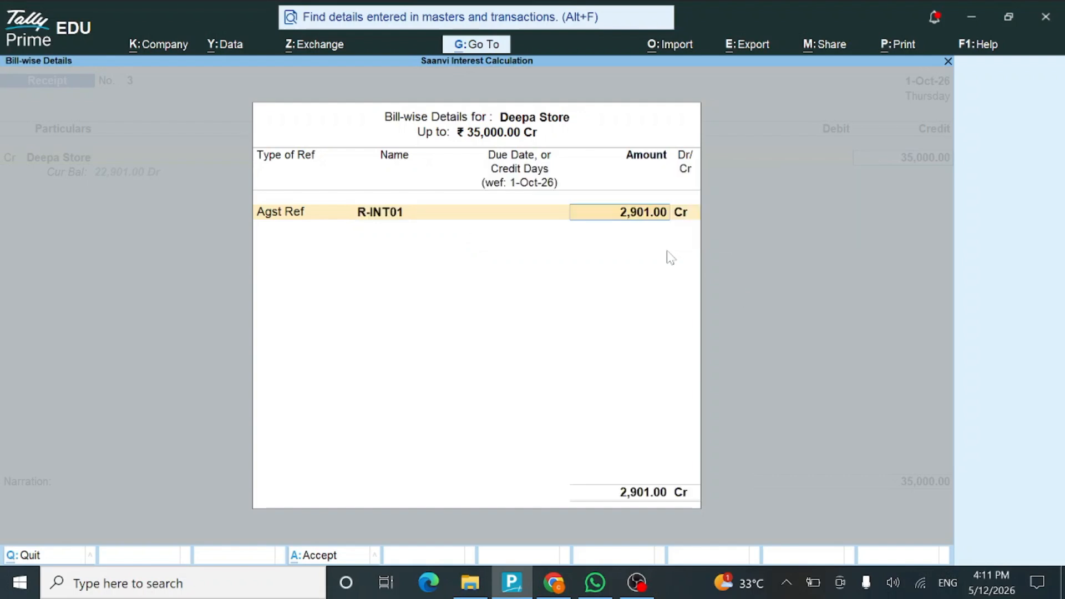
key("Return")
key("Return")
key("Return")
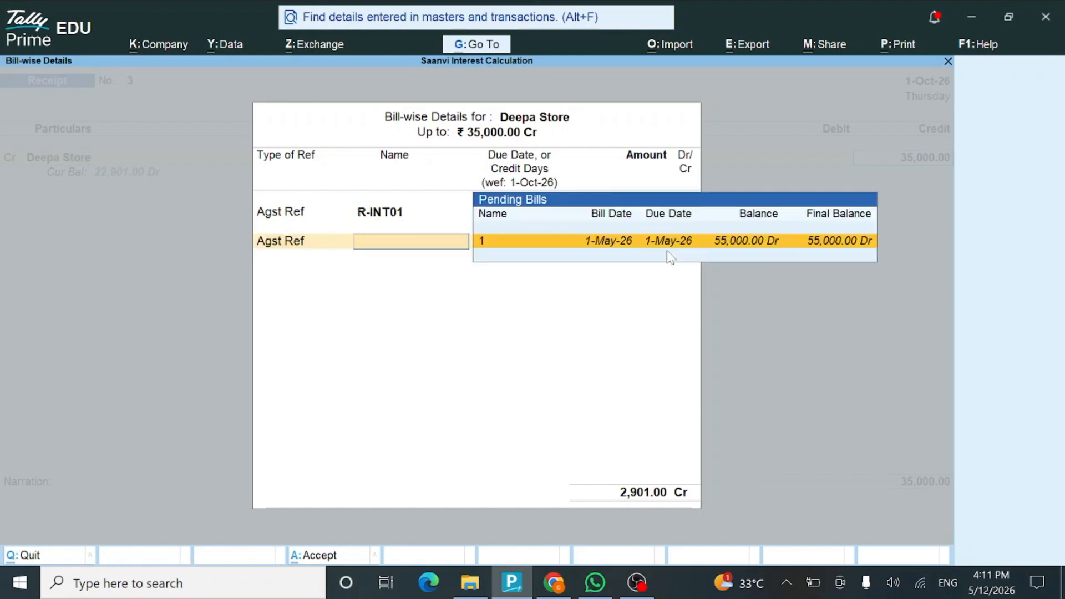
key("Return")
key("Return")
key("Return")
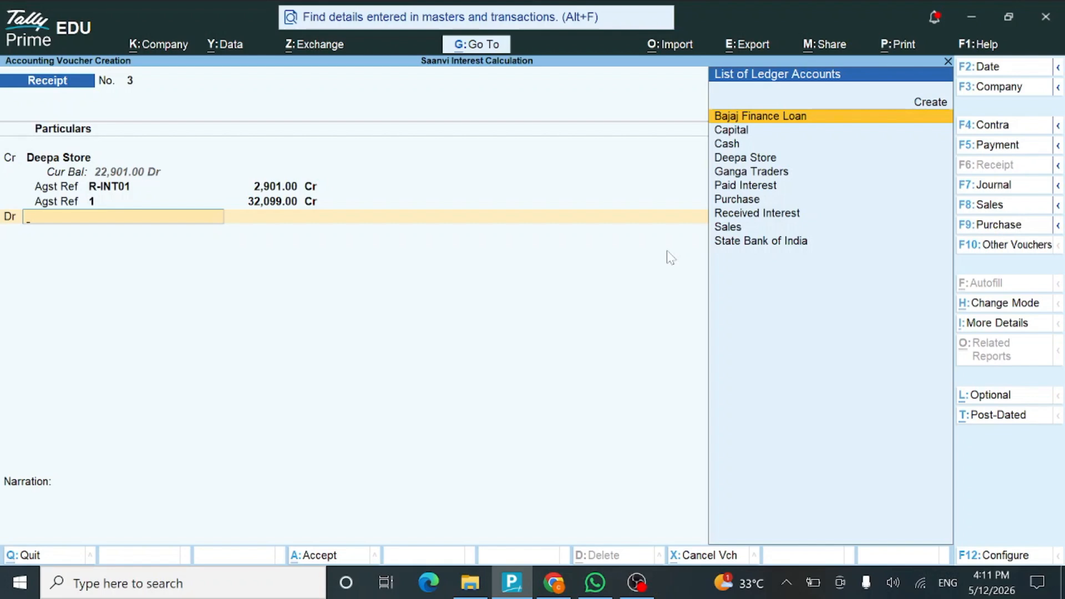
Debit State Bank of India with 35,000.00, keep the default Cheque/DD bank allocation, and save the receipt without a narration
type("ST")
key("Return")
key("Return")
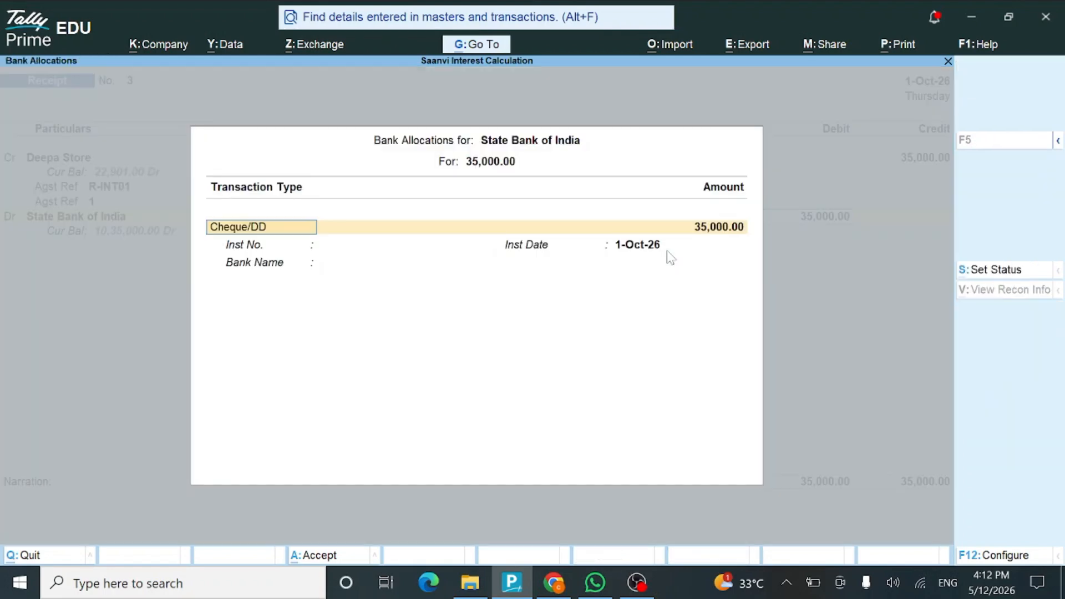
key("ctrl+a")
key("Return")
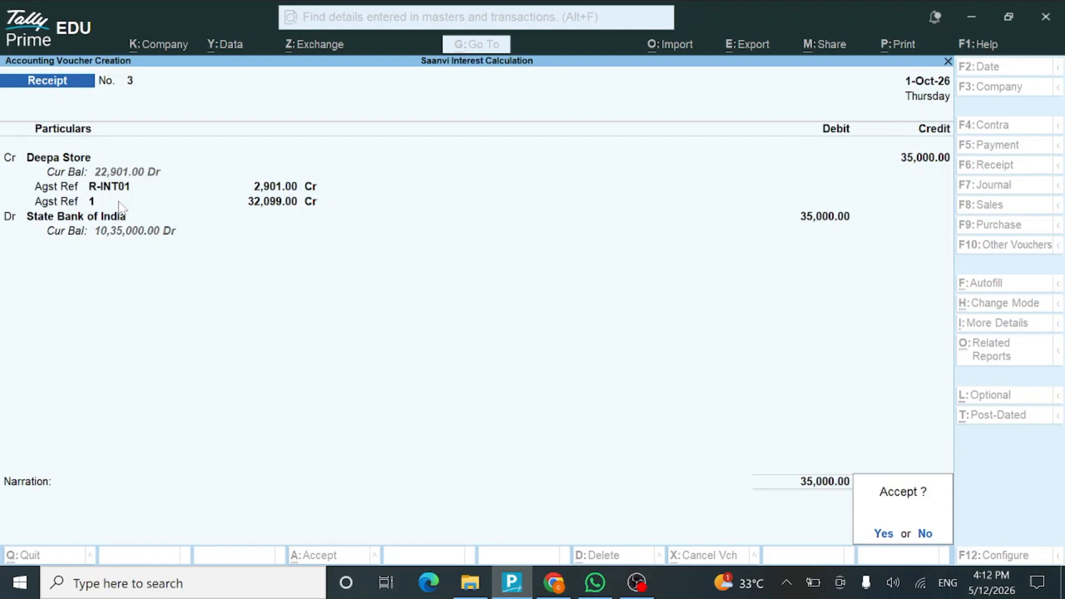
key("Return")
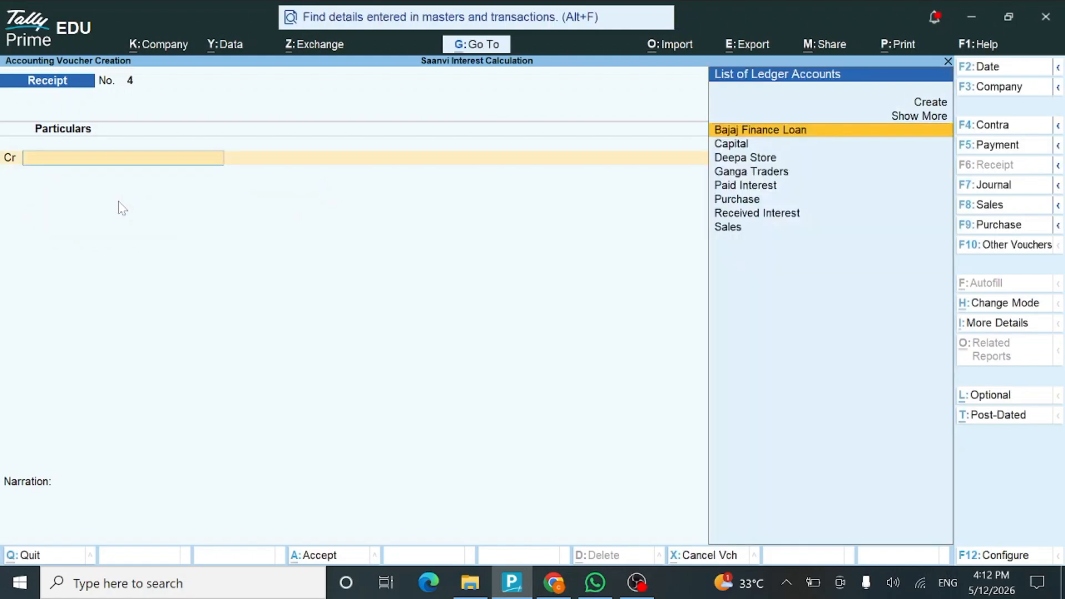
Switch to a Payment voucher and debit Ganga Traders with 15,000
key("F5")
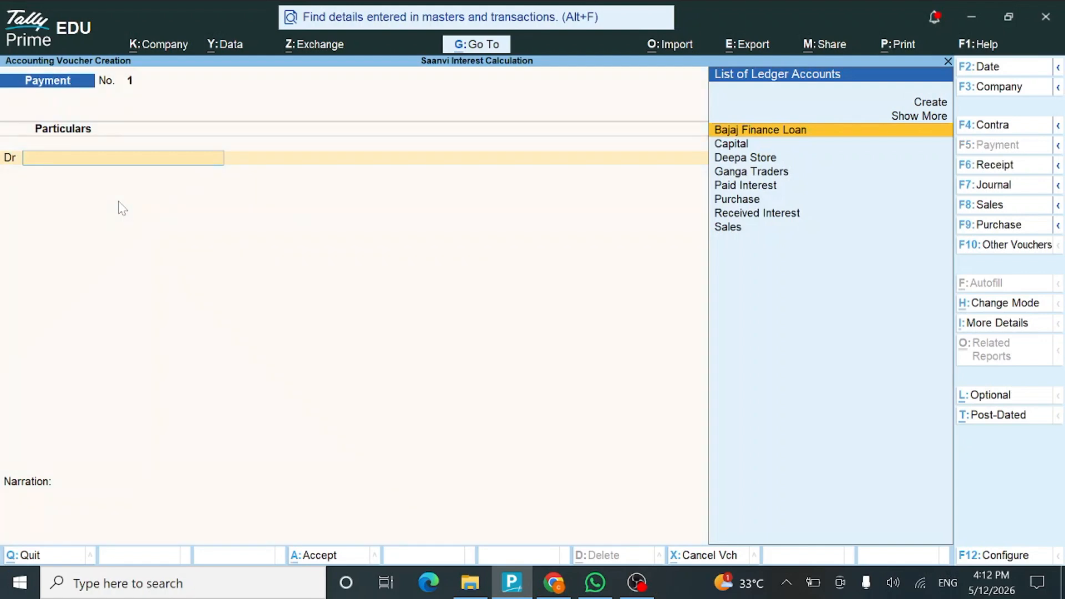
type("GANGA")
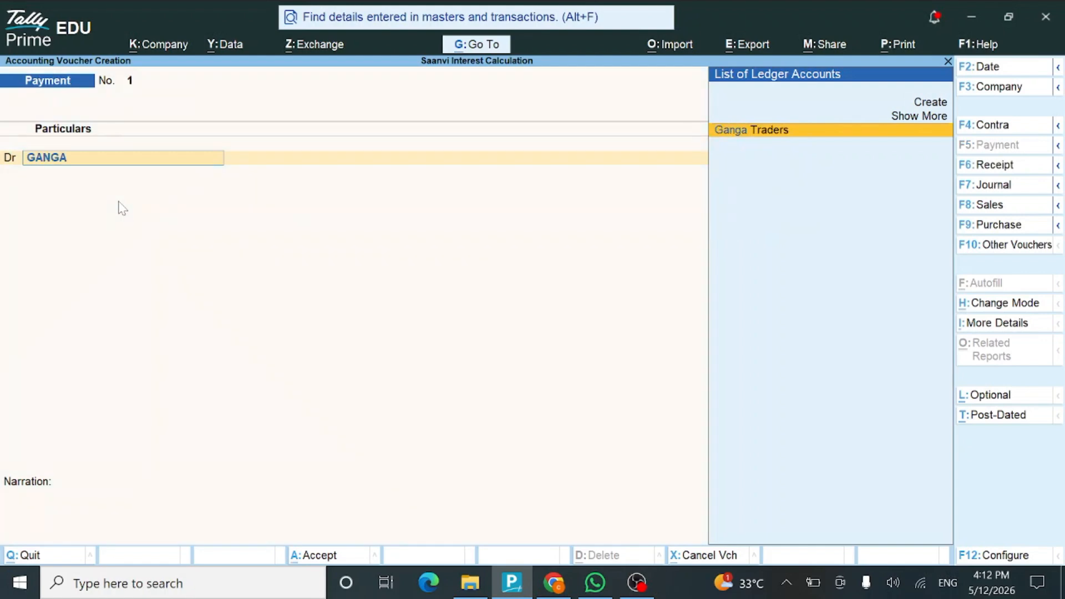
key("Return")
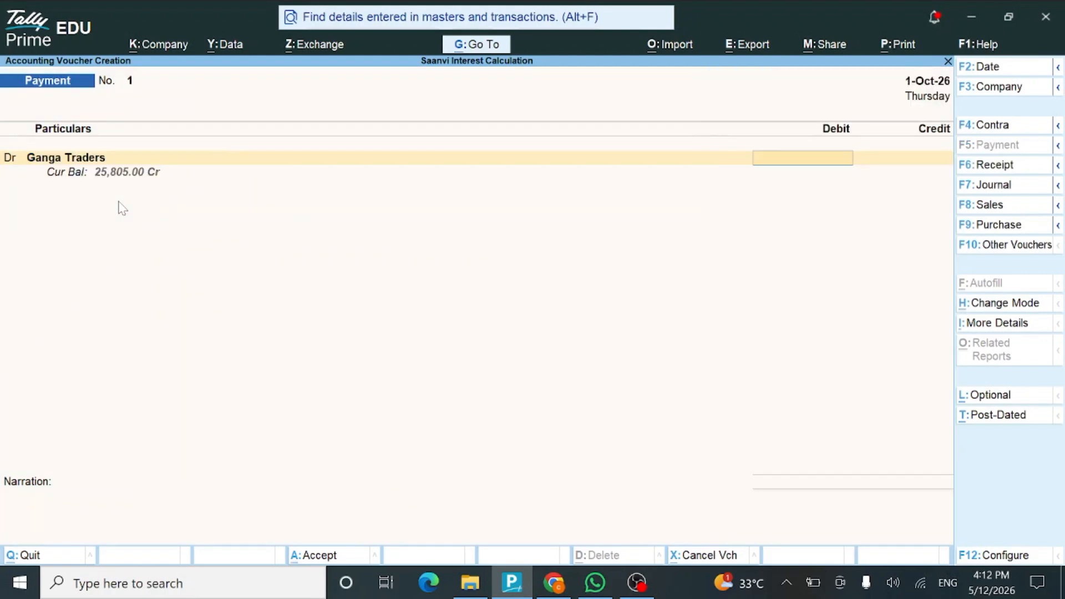
type("15,")
type("000")
key("Return")
Allocate the Ganga Traders payment against pending bills: 805.00 to P-INT01 and the remaining 14,195.00 to bill 123
key("Return")
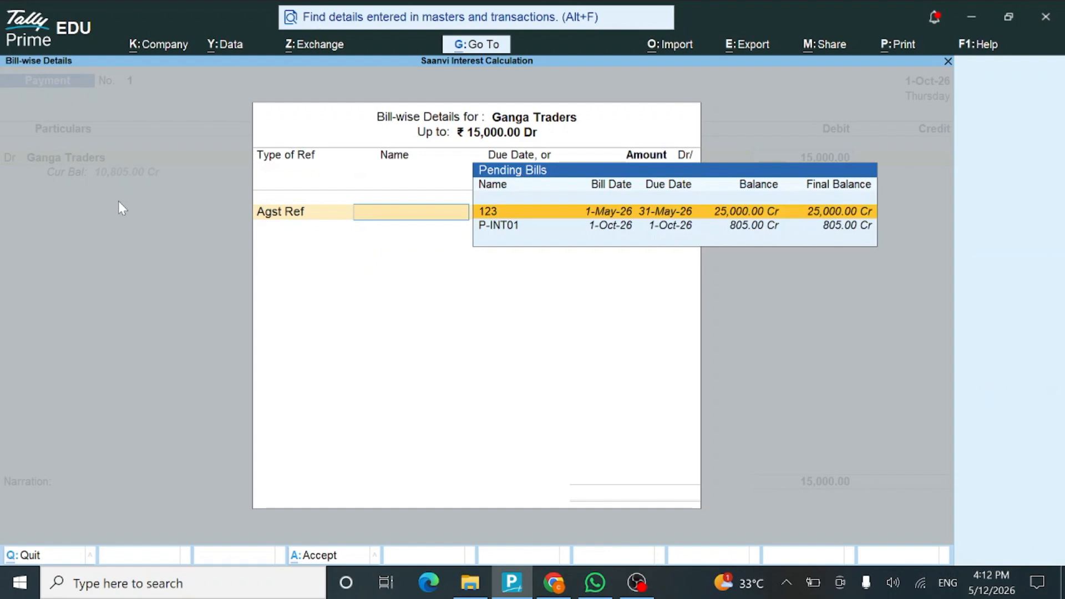
key("Down")
key("Return")
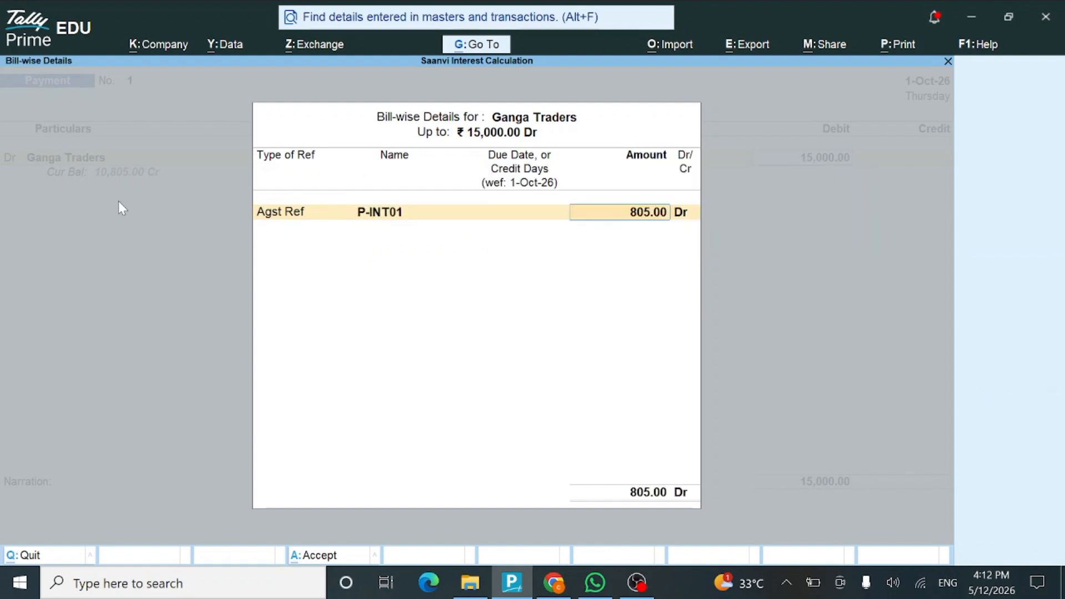
key("Return")
key("Return")
key("Return")
key("Return")
key("Return")
key("Return")
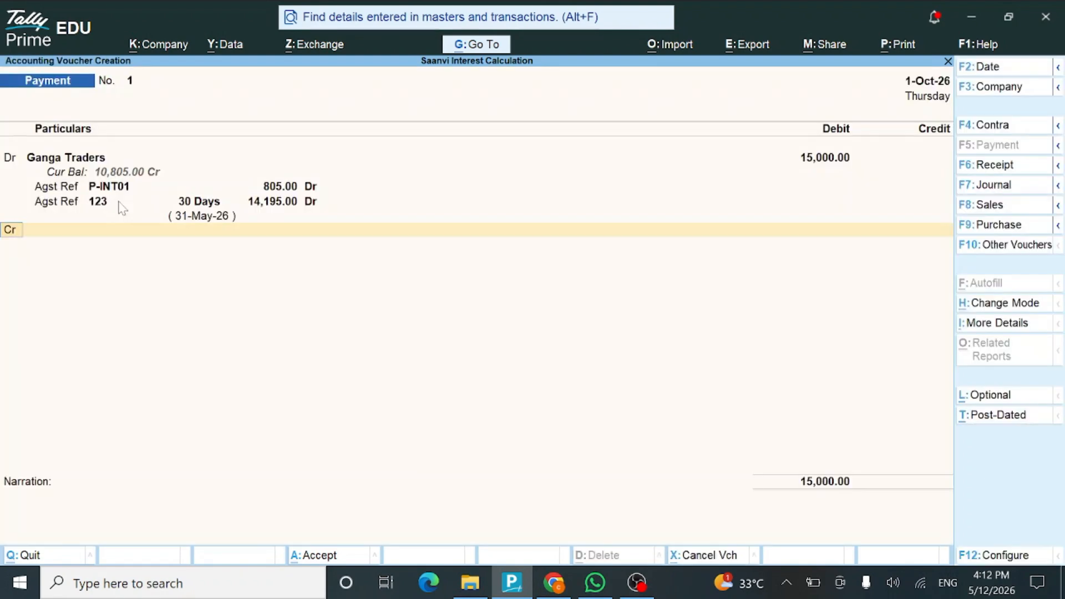
Credit State Bank of India with 15,000.00, keep the default bank allocation, and save the payment without a narration
type("ST")
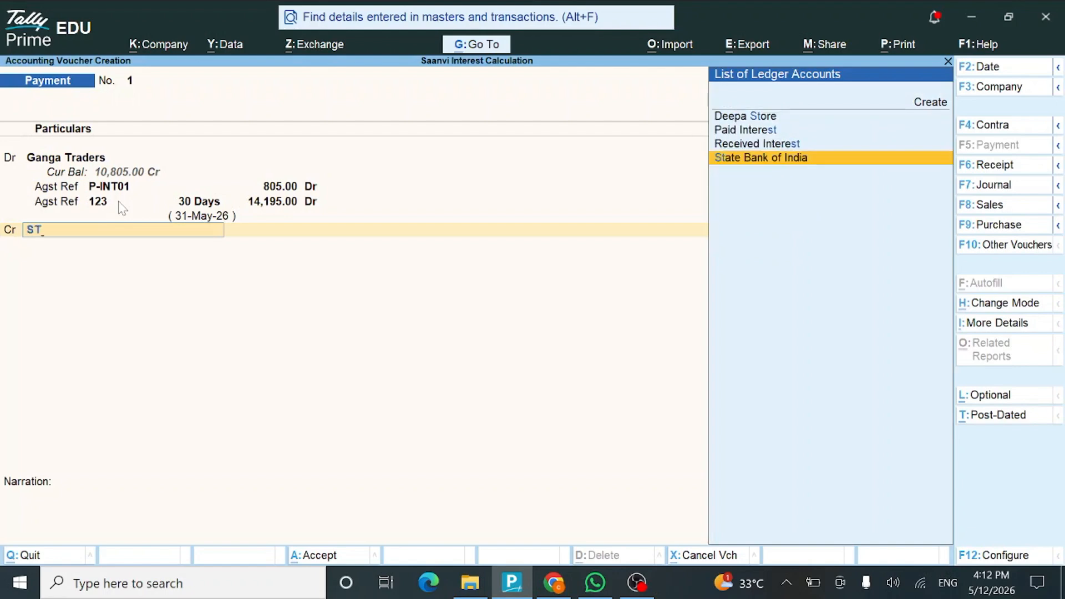
key("Return")
key("Return")
key("Return")
key("Return")
key("Return")
key("Return")
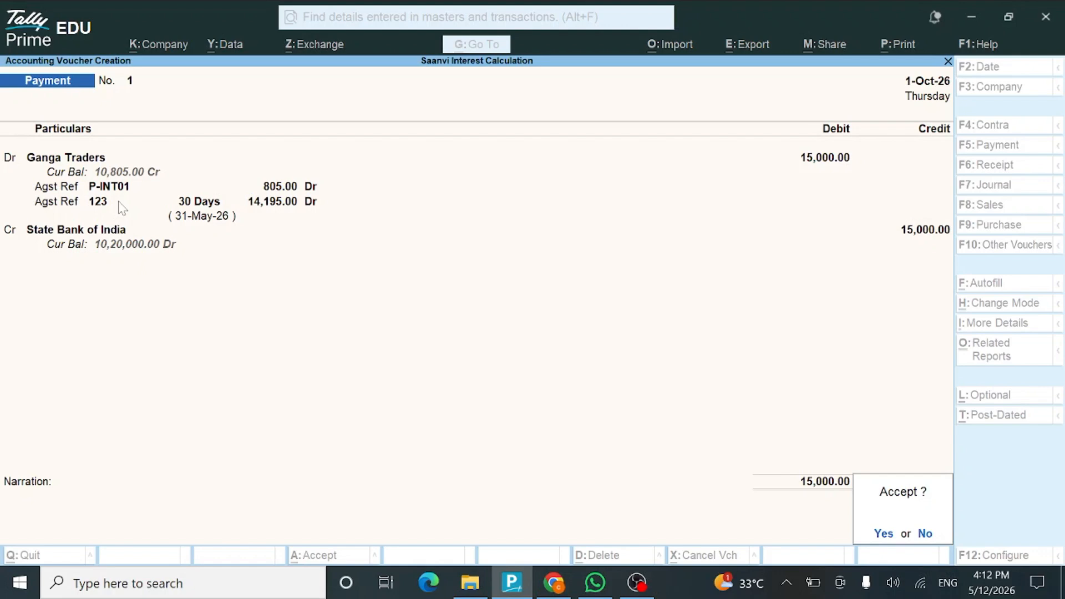
key("Return")
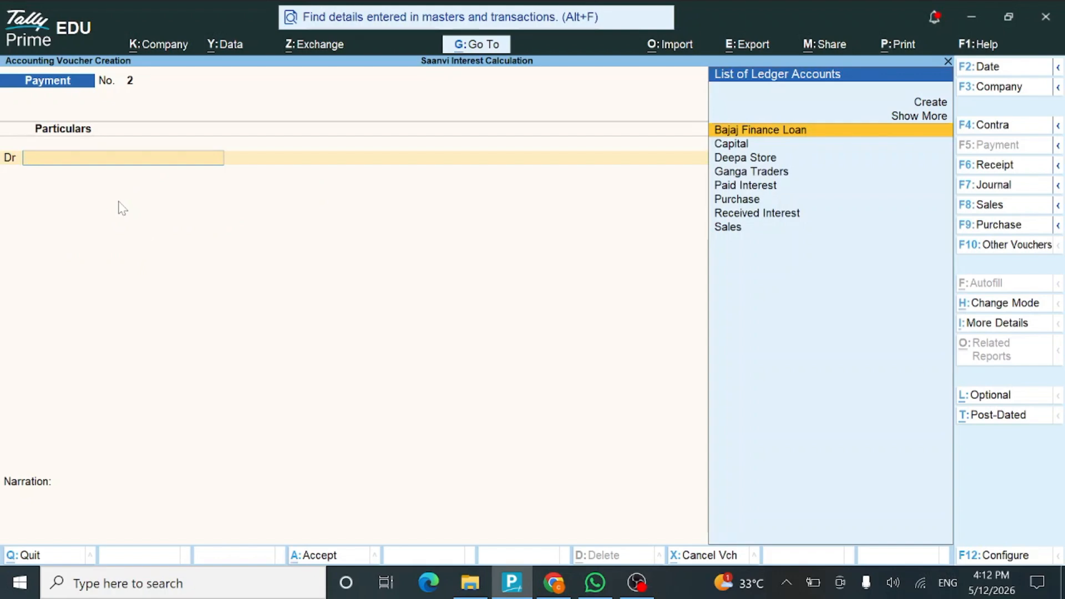
Debit Bajaj Finance Loan with 50,000 in the new payment voucher
key("Return")
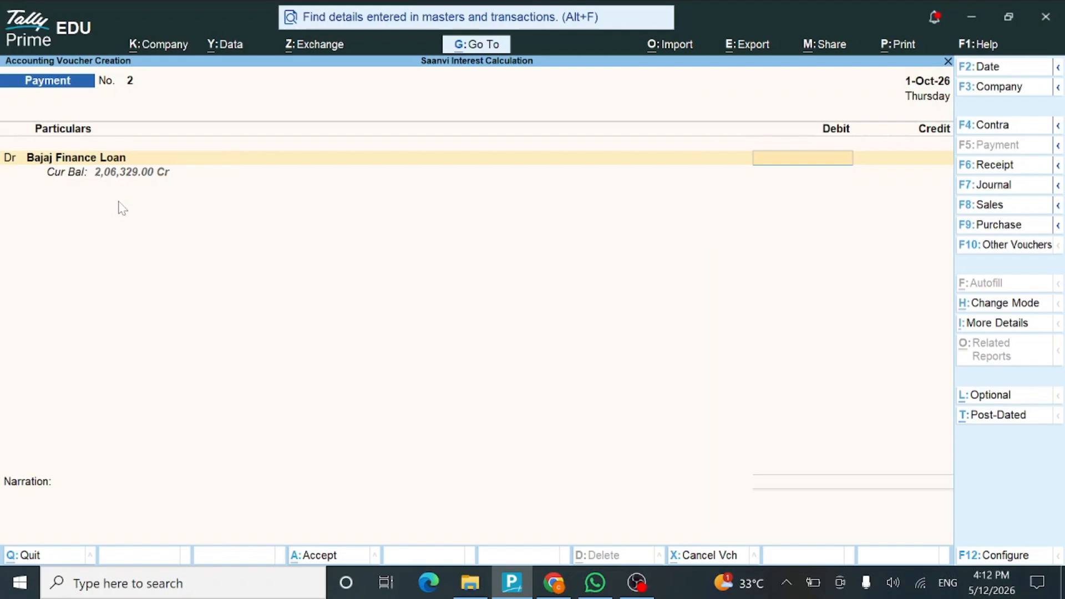
type("50,")
type("0000")
key("Return")
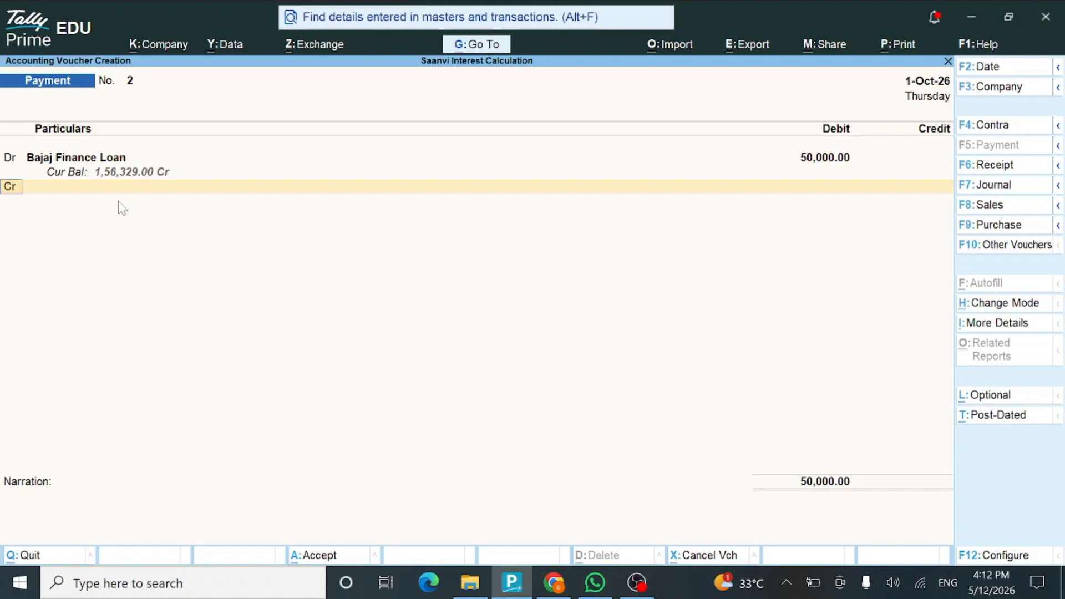
Credit Cash with 50,000.00, save the loan payment without a narration, and exit voucher entry to the Gateway of Tally
key("Return")
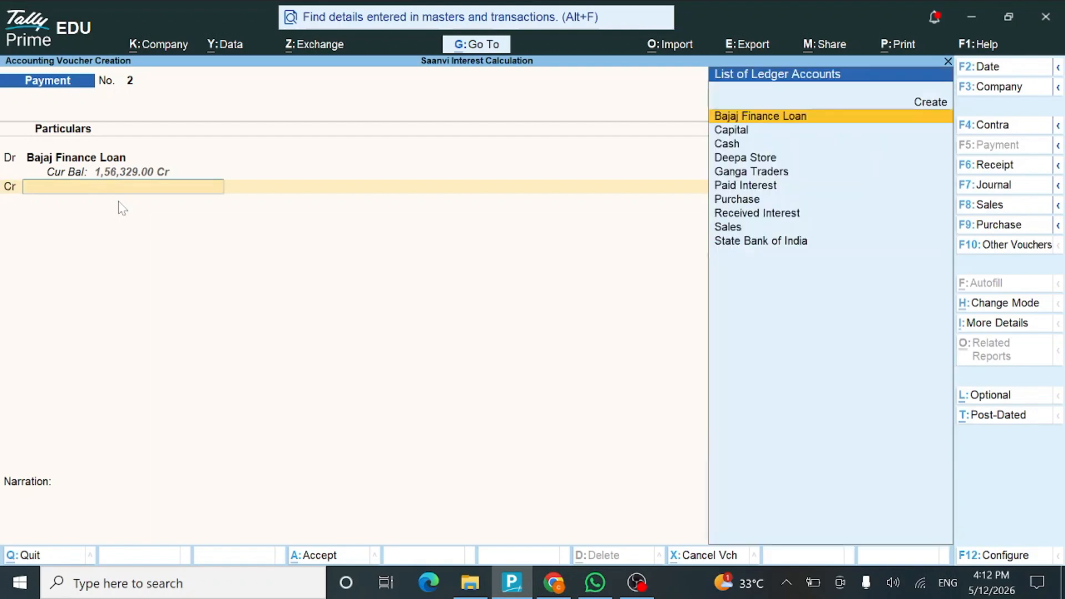
type("CASH")
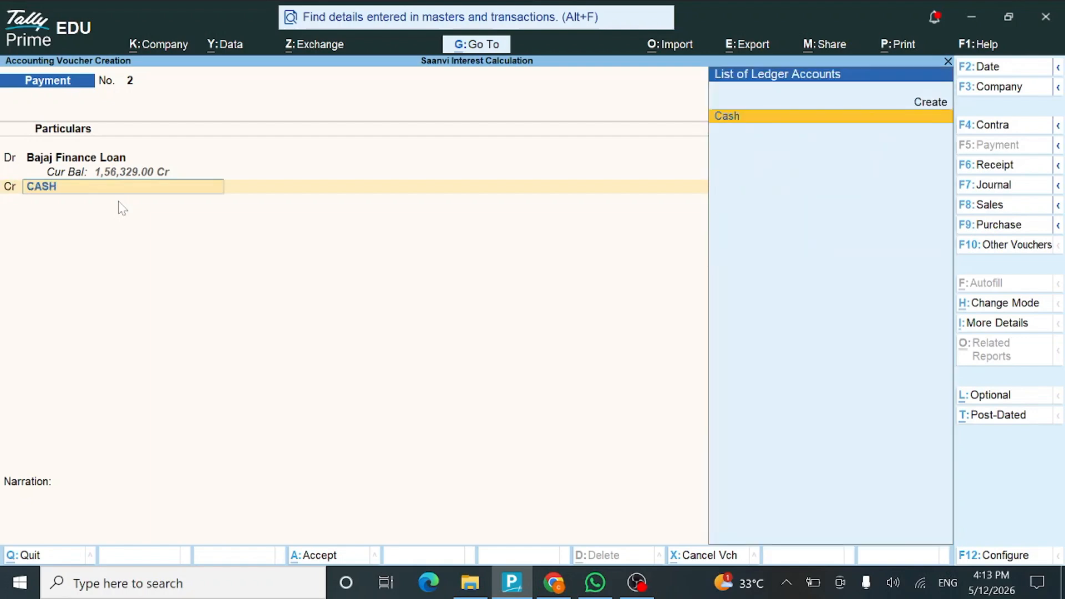
key("Return")
key("Return")
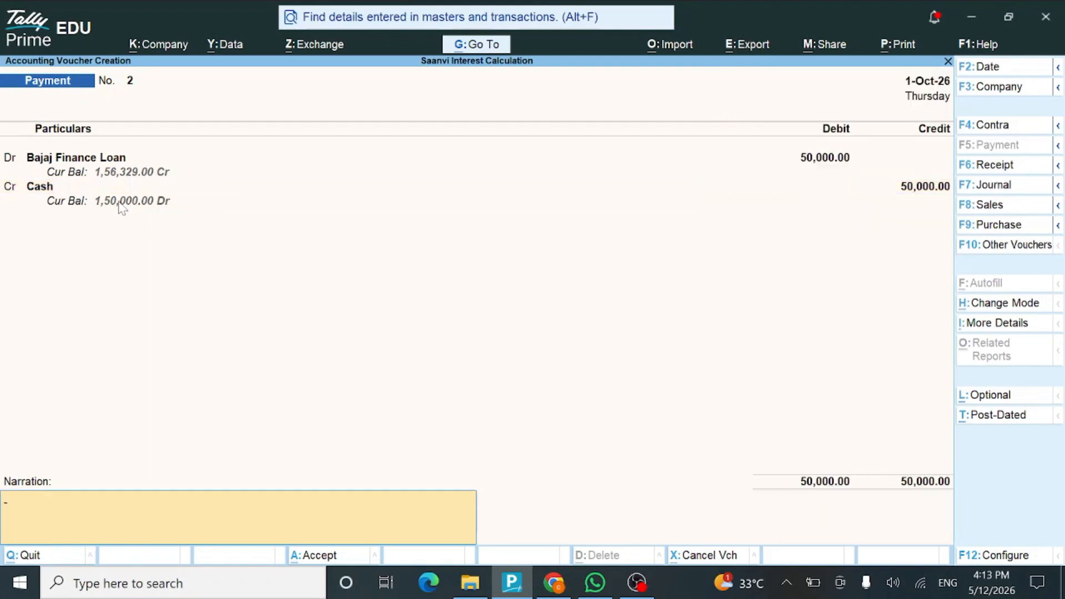
key("Return")
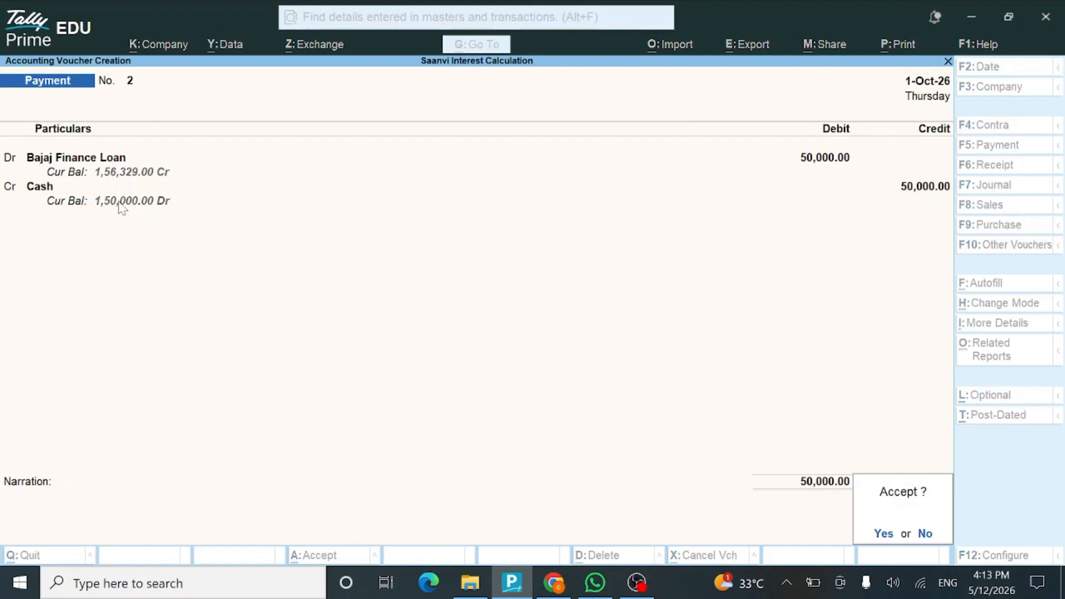
key("Return")
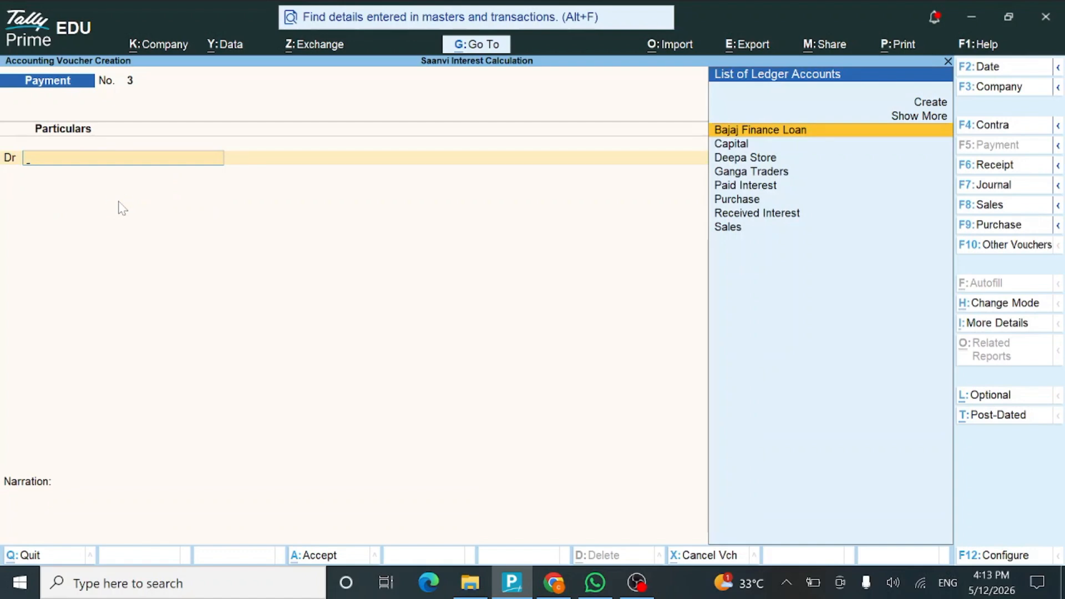
key("Escape")
key("Return")
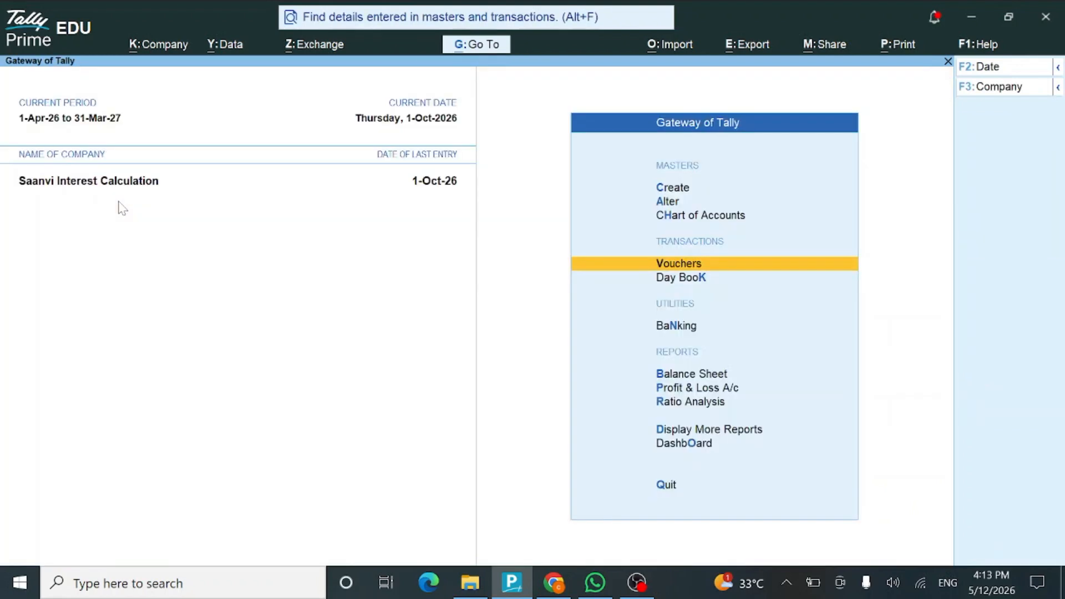